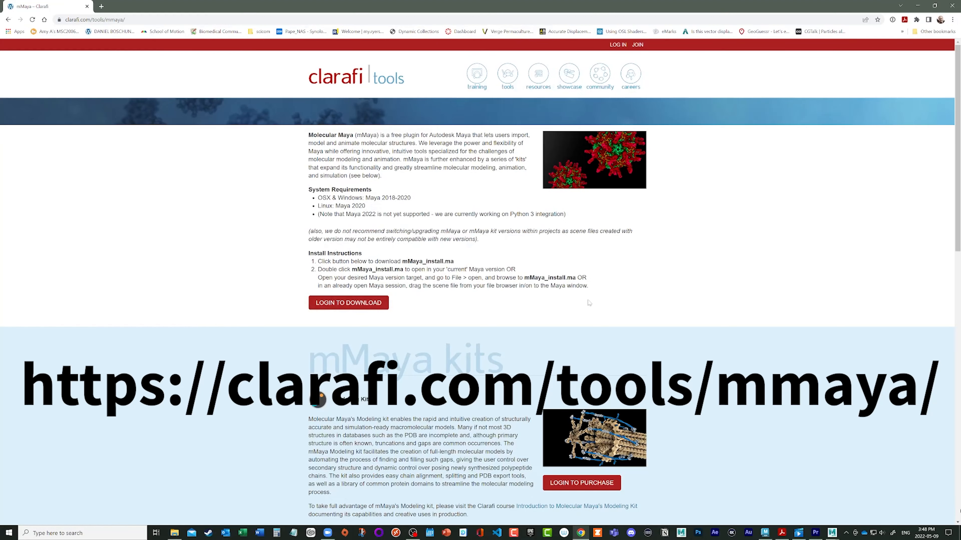
# - Look through the mMaya kits web page, switch to Maya, and examine the atomic dsDNA strand model while playing its animation
pyautogui.scroll(-5, 589, 301)
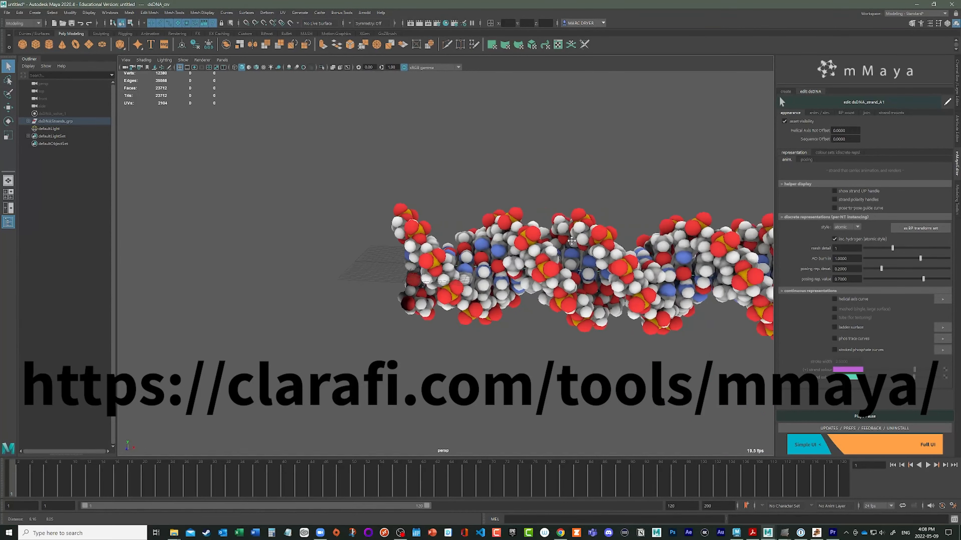
pyautogui.keyDown('alt'); pyautogui.moveTo(572, 241); pyautogui.dragTo(454, 222, button='middle'); pyautogui.keyUp('alt')
pyautogui.keyDown('alt'); pyautogui.moveTo(453, 222); pyautogui.dragTo(441, 214, button='right'); pyautogui.keyUp('alt')
pyautogui.keyDown('alt'); pyautogui.moveTo(440, 214); pyautogui.dragTo(395, 206, button='middle'); pyautogui.keyUp('alt')
pyautogui.keyDown('alt'); pyautogui.moveTo(676, 300); pyautogui.dragTo(550, 272, button='right'); pyautogui.keyUp('alt')
pyautogui.keyDown('alt'); pyautogui.moveTo(554, 268); pyautogui.dragTo(531, 282, button='middle'); pyautogui.keyUp('alt')
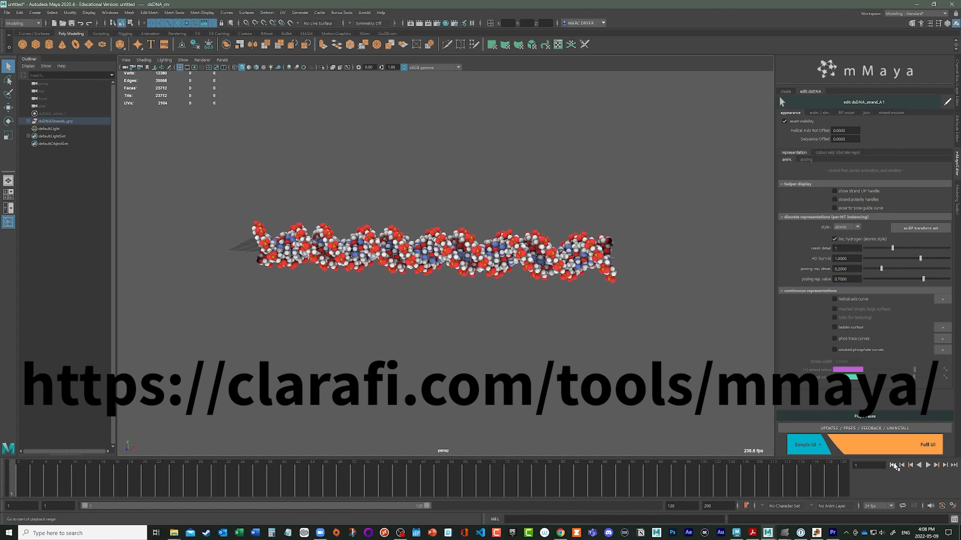
pyautogui.click(928, 465)
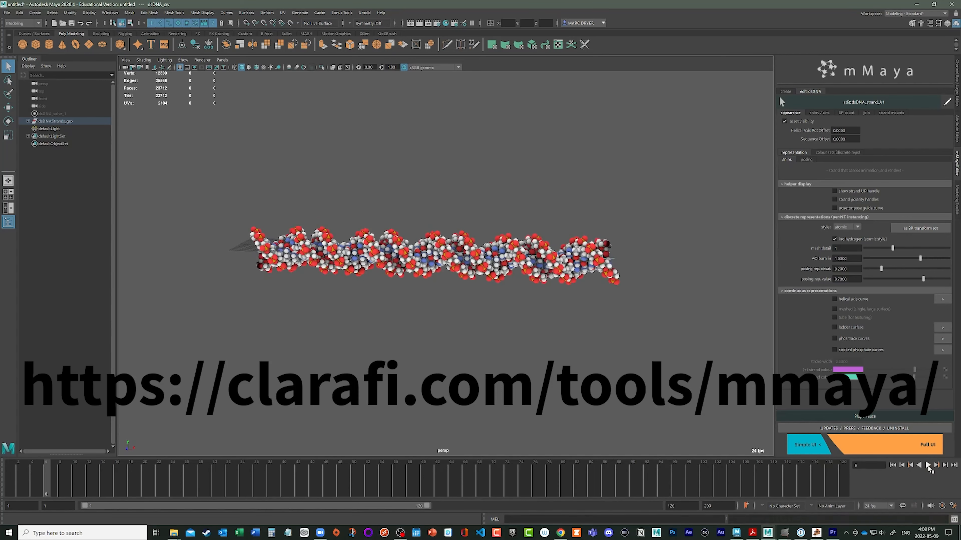
pyautogui.click(928, 466)
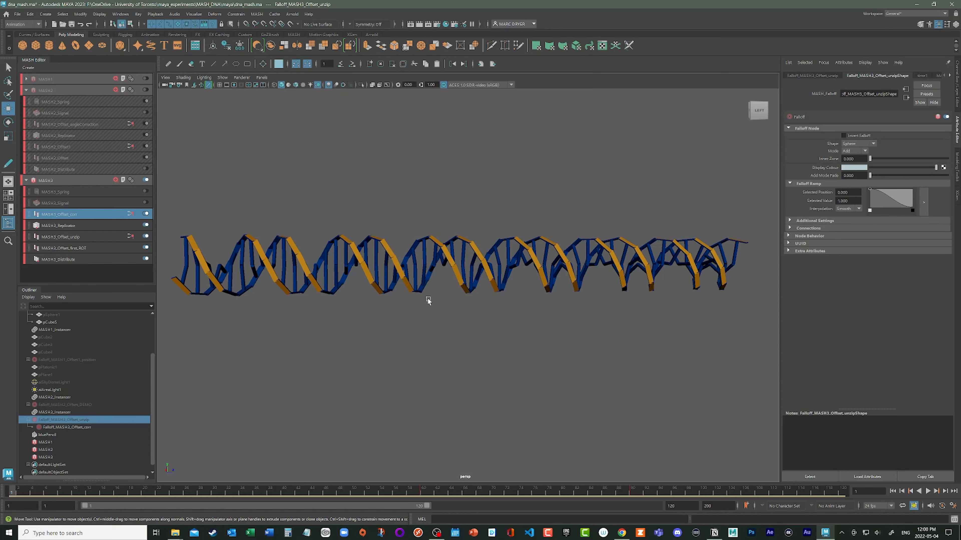
# - Examine the MASH-built DNA helix from several angles and play back its unwinding and unzipping animation
pyautogui.keyDown('alt'); pyautogui.moveTo(427, 298); pyautogui.dragTo(470, 349, button='right'); pyautogui.keyUp('alt')
pyautogui.keyDown('alt'); pyautogui.moveTo(470, 349); pyautogui.dragTo(450, 349, button='middle'); pyautogui.keyUp('alt')
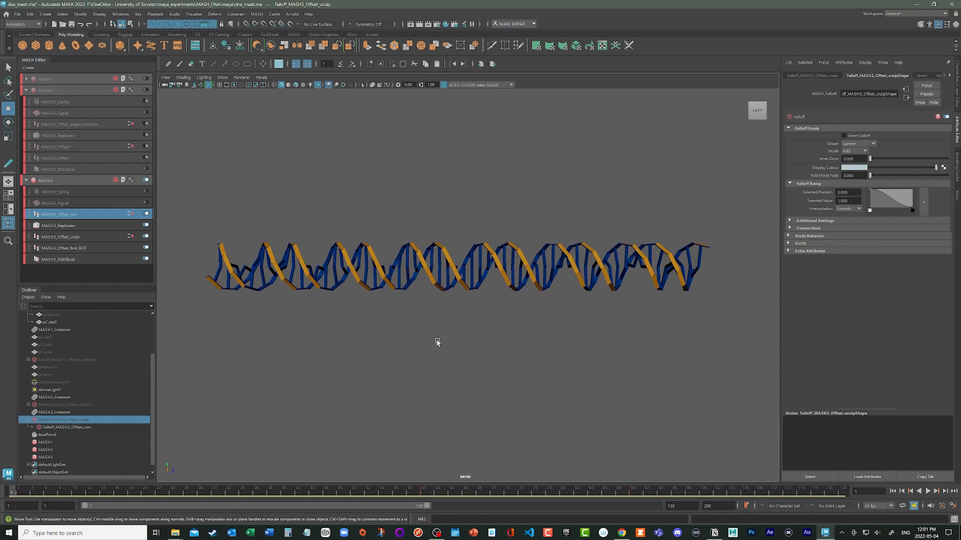
pyautogui.keyDown('alt'); pyautogui.moveTo(436, 339); pyautogui.dragTo(439, 339); pyautogui.keyUp('alt')
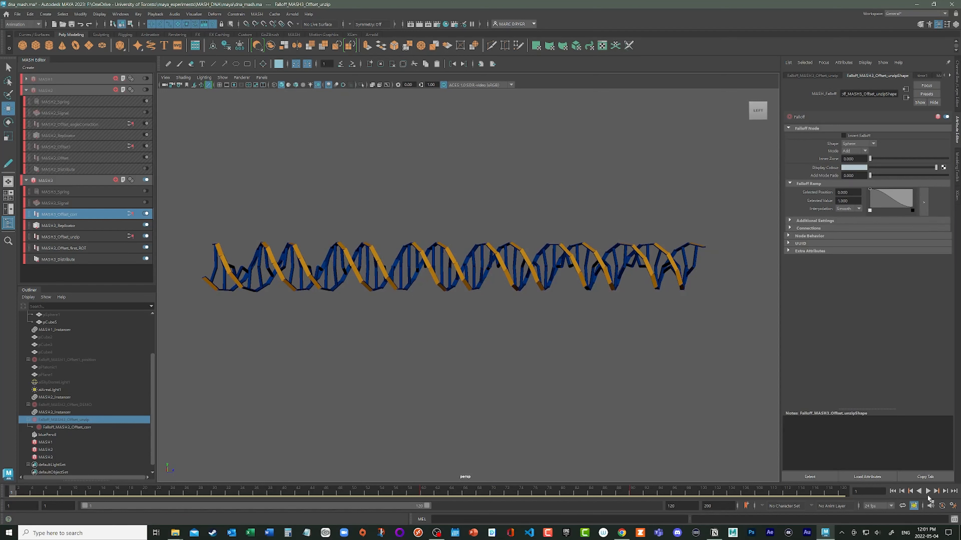
pyautogui.click(928, 491)
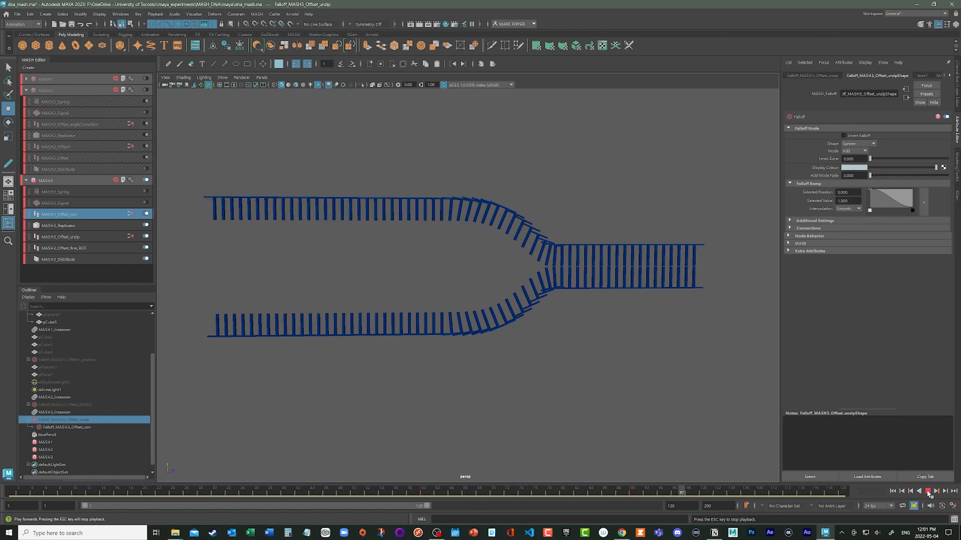
pyautogui.press('Escape')
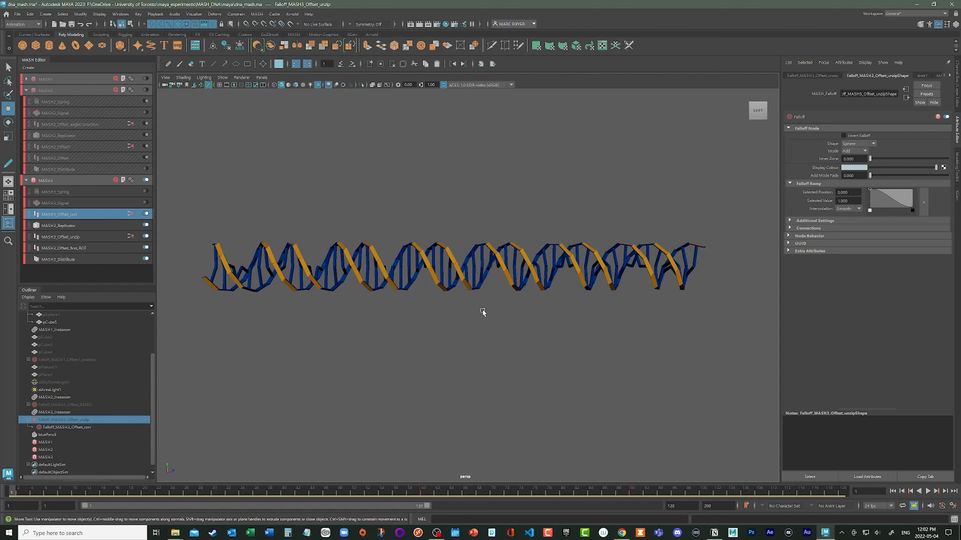
pyautogui.keyDown('alt'); pyautogui.moveTo(482, 309); pyautogui.dragTo(397, 297); pyautogui.keyUp('alt')
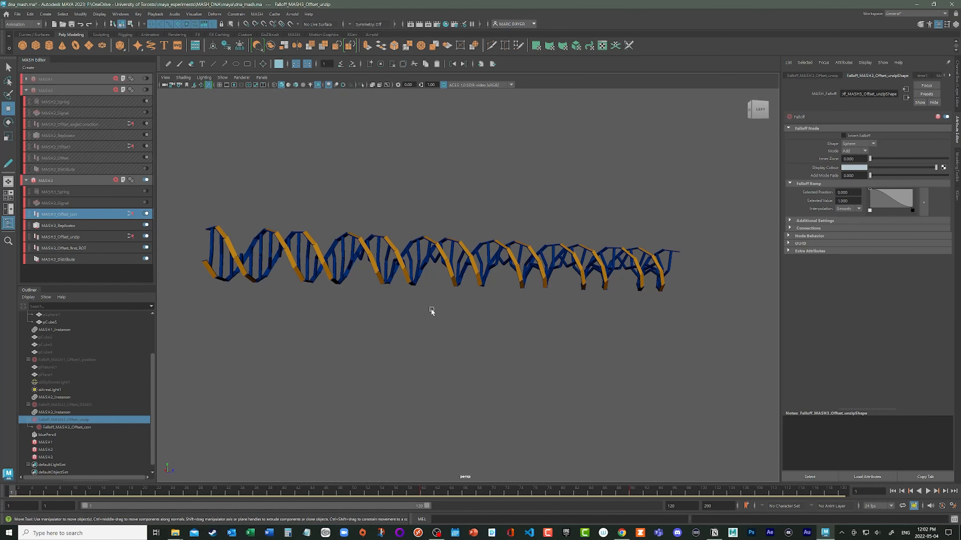
pyautogui.keyDown('alt'); pyautogui.moveTo(476, 314); pyautogui.dragTo(445, 260); pyautogui.keyUp('alt')
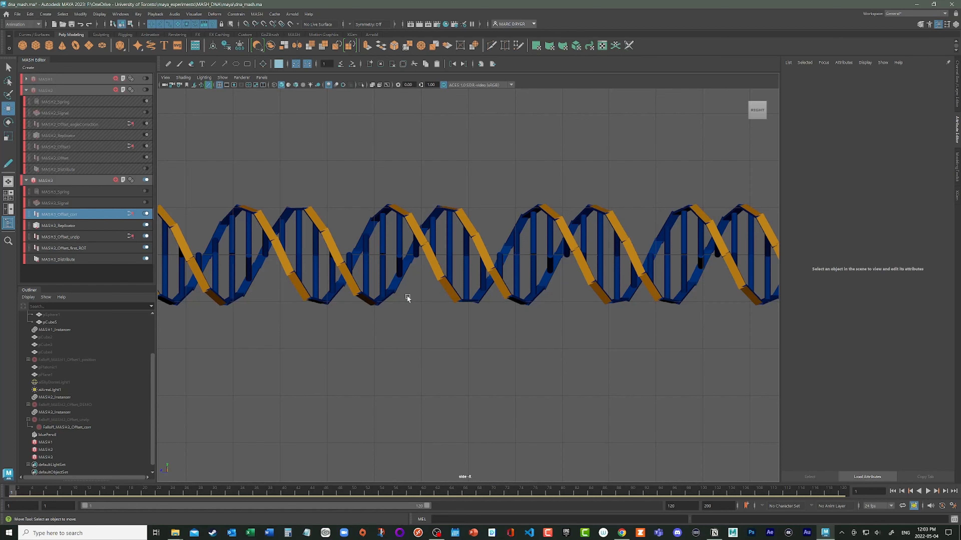
# - Disable the MASH3 Replicator node and mark one turn of the single strand, from peak to peak, with the Blue Pencil
pyautogui.click(145, 225)
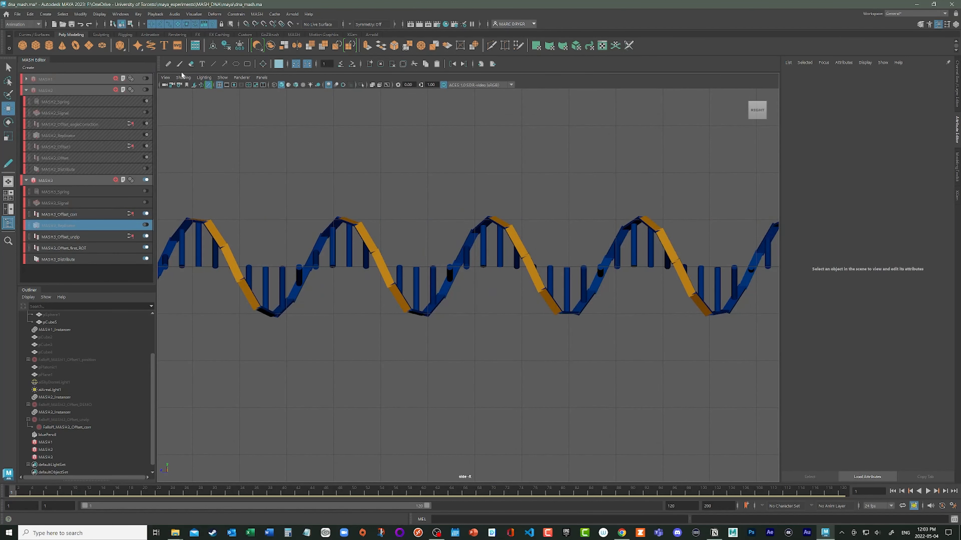
pyautogui.click(168, 64)
pyautogui.moveTo(338, 197)
pyautogui.mouseDown()
pyautogui.moveTo(338, 206)
pyautogui.moveTo(495, 210)
pyautogui.mouseUp()
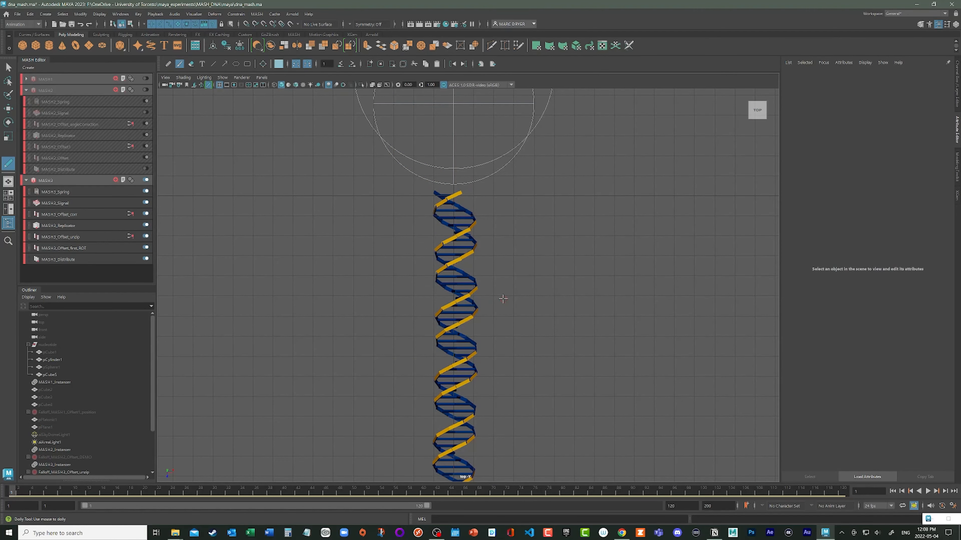
# - Mark the wide and narrow grooves on both sides of the vertical helix with Blue Pencil arrowheads and write 22 beside the upper one
pyautogui.moveTo(426, 295); pyautogui.dragTo(766, 315)
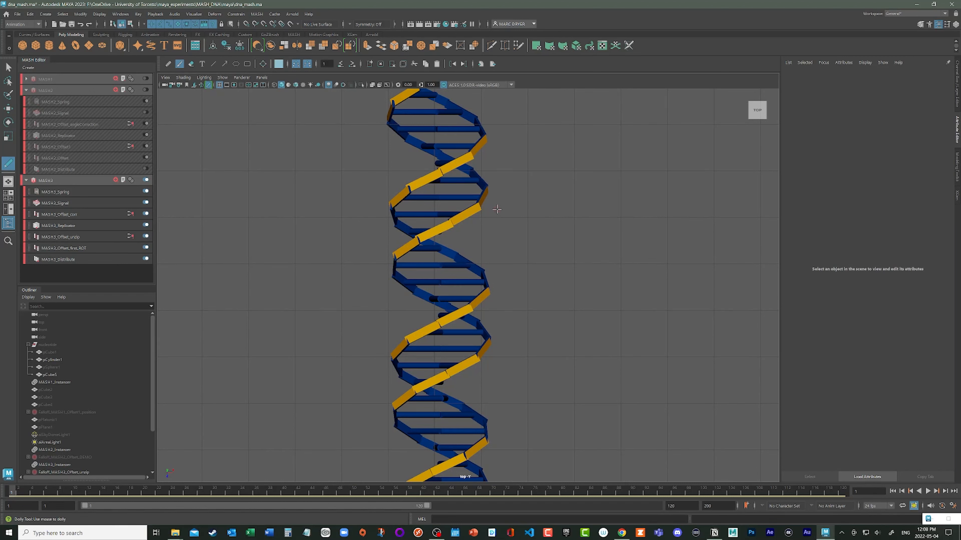
pyautogui.moveTo(490, 209)
pyautogui.mouseDown()
pyautogui.moveTo(456, 239)
pyautogui.moveTo(505, 260)
pyautogui.mouseUp()
pyautogui.moveTo(381, 222)
pyautogui.mouseDown()
pyautogui.moveTo(411, 326)
pyautogui.moveTo(380, 344)
pyautogui.mouseUp()
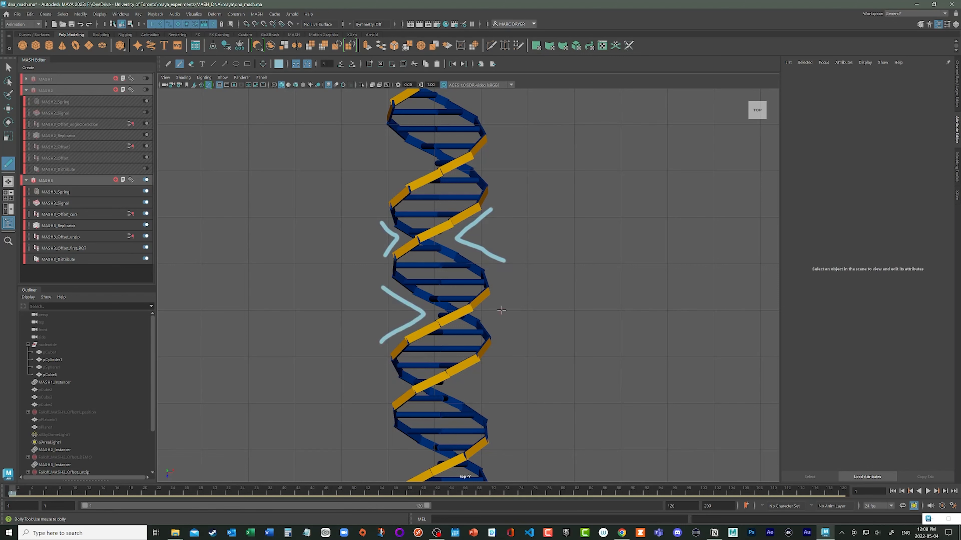
pyautogui.moveTo(496, 303)
pyautogui.mouseDown()
pyautogui.moveTo(479, 314)
pyautogui.moveTo(495, 325)
pyautogui.mouseUp()
pyautogui.moveTo(521, 234); pyautogui.dragTo(568, 244)
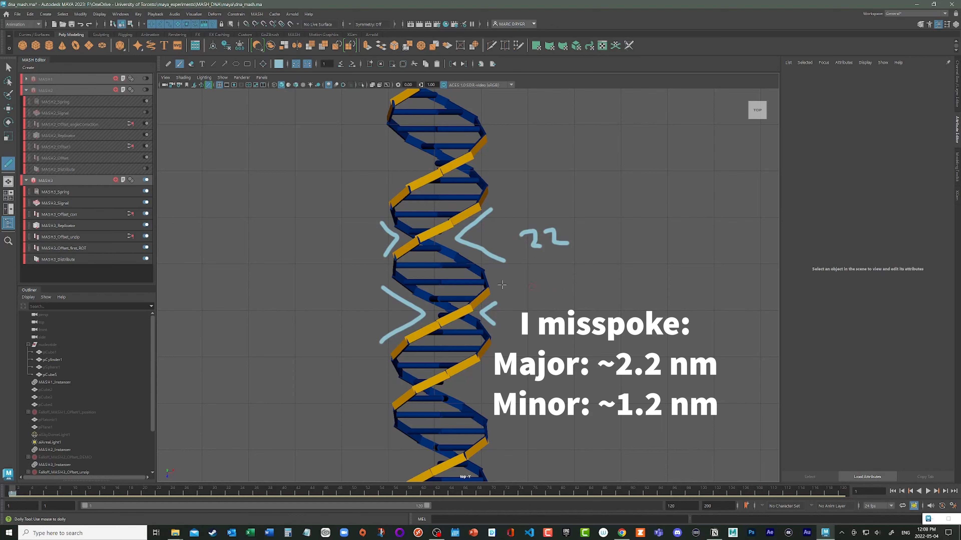
pyautogui.moveTo(342, 233)
pyautogui.mouseDown()
pyautogui.moveTo(341, 248)
pyautogui.moveTo(353, 236)
pyautogui.moveTo(351, 246)
pyautogui.moveTo(366, 248)
pyautogui.mouseUp()
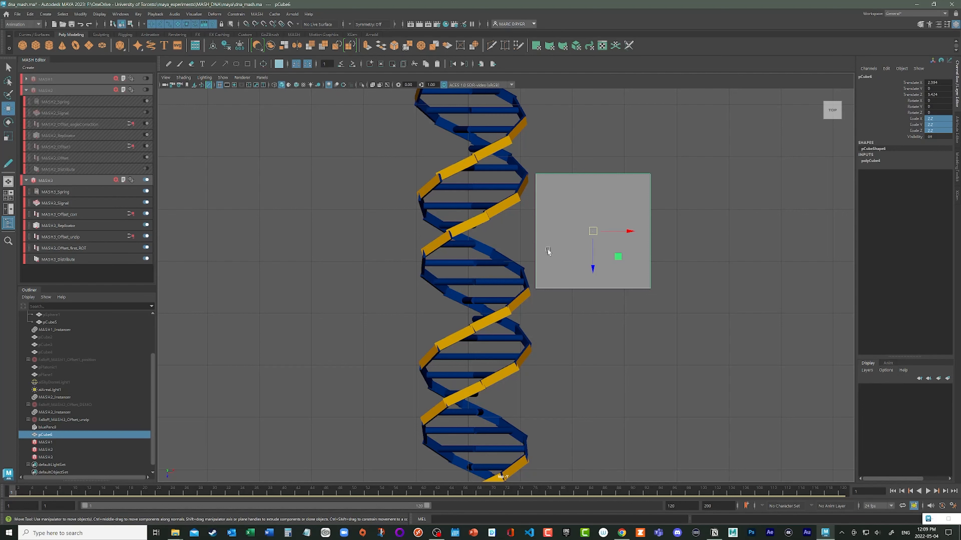
# - Delete the reference cube beside the helix and return to the perspective view
pyautogui.press('Delete')
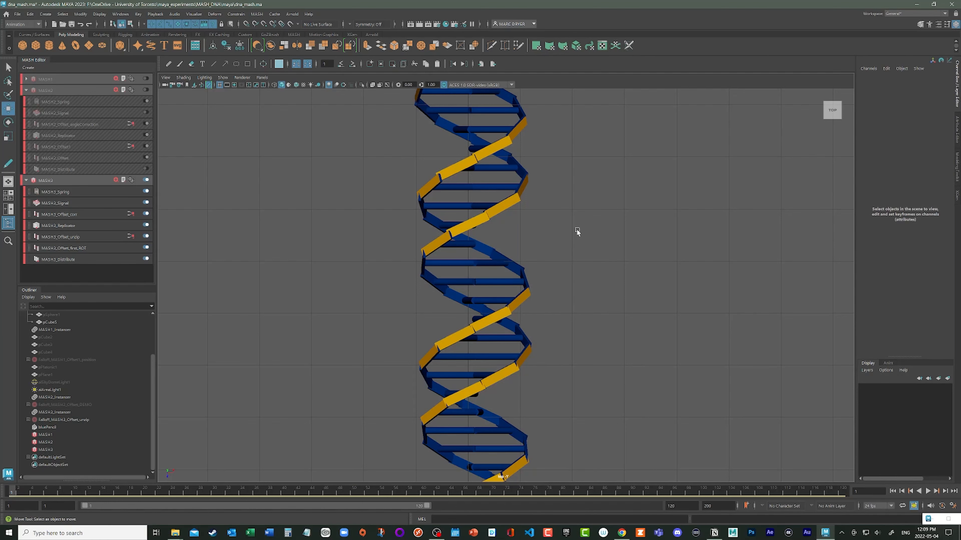
pyautogui.press('space')
pyautogui.press('space')
# - Set the MASH3 Replicator's Rotate Replicants Z to 180
pyautogui.keyDown('alt'); pyautogui.moveTo(569, 243); pyautogui.dragTo(454, 209); pyautogui.keyUp('alt')
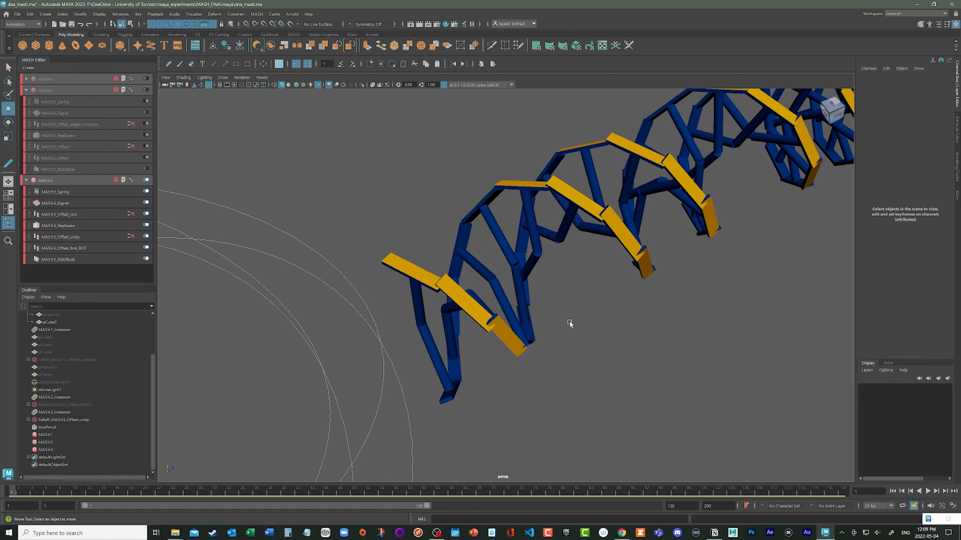
pyautogui.keyDown('alt'); pyautogui.moveTo(619, 289); pyautogui.dragTo(574, 214); pyautogui.keyUp('alt')
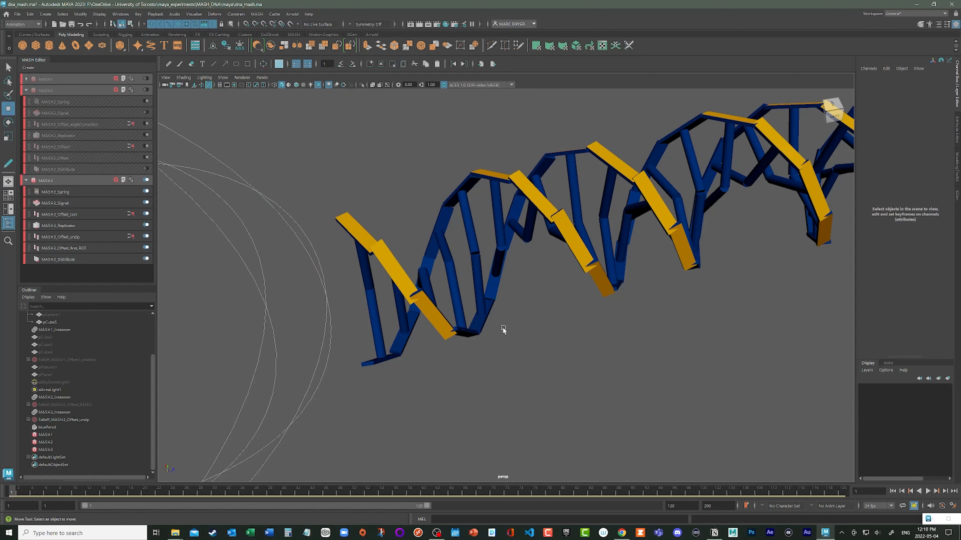
pyautogui.keyDown('alt'); pyautogui.moveTo(563, 349); pyautogui.dragTo(567, 324); pyautogui.keyUp('alt')
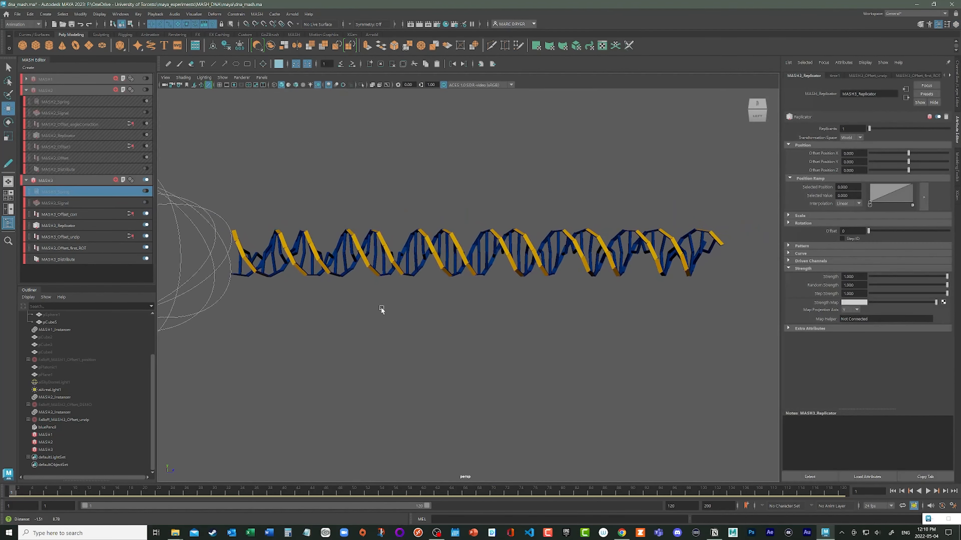
pyautogui.keyDown('alt'); pyautogui.moveTo(381, 308); pyautogui.dragTo(378, 306, button='middle'); pyautogui.keyUp('alt')
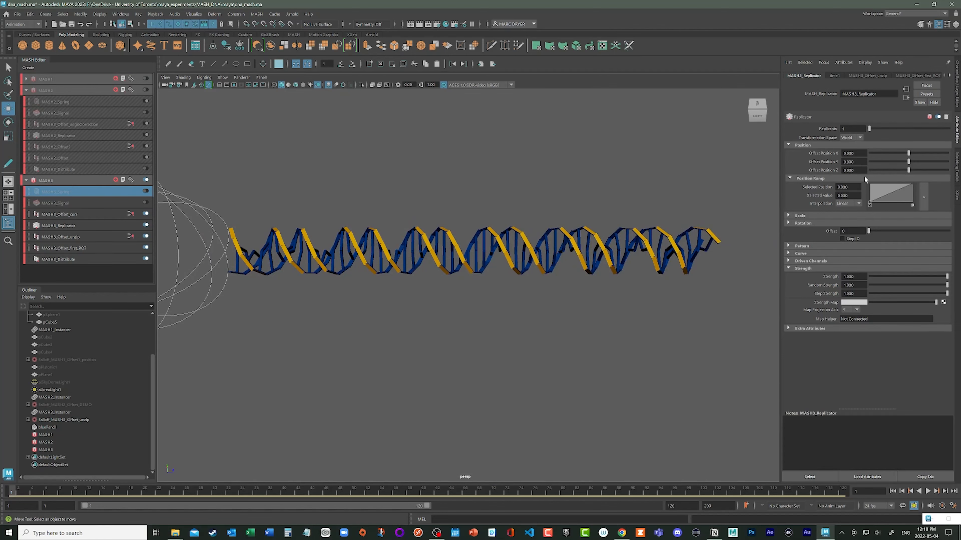
pyautogui.click(842, 223)
pyautogui.moveTo(906, 255); pyautogui.dragTo(959, 269)
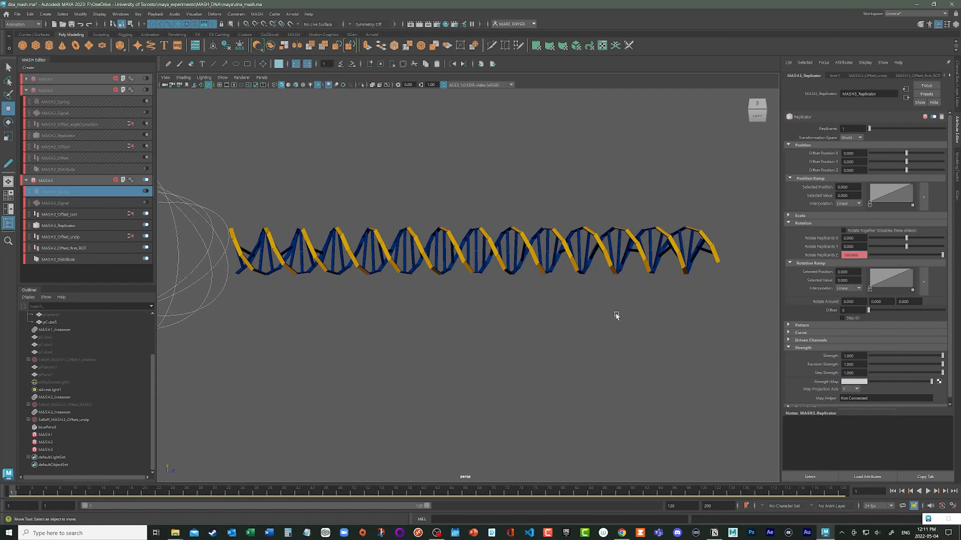
pyautogui.press('space')
pyautogui.press('space')
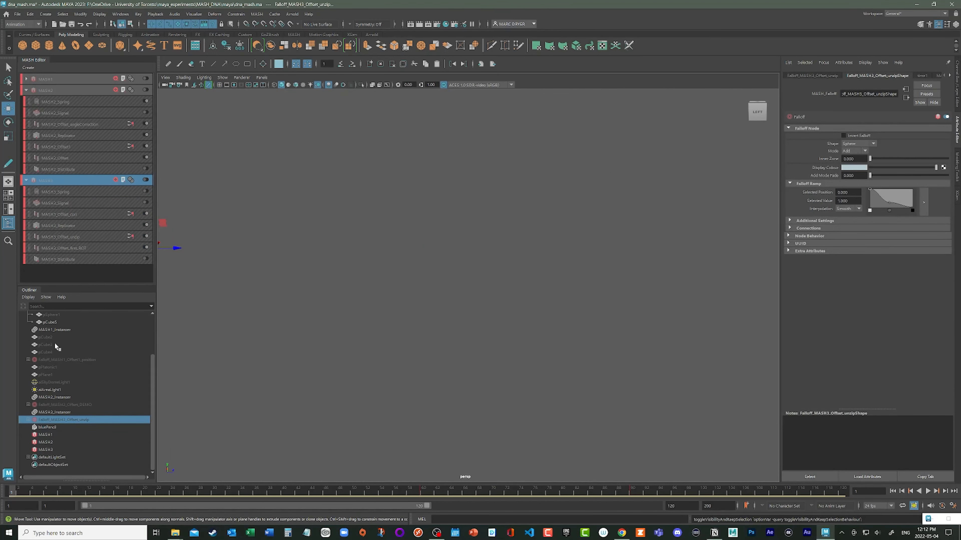
# - Select the hidden nucleotide group, make it visible, and frame it closely in the perspective view
pyautogui.scroll(3, 49, 363)
pyautogui.click(68, 345)
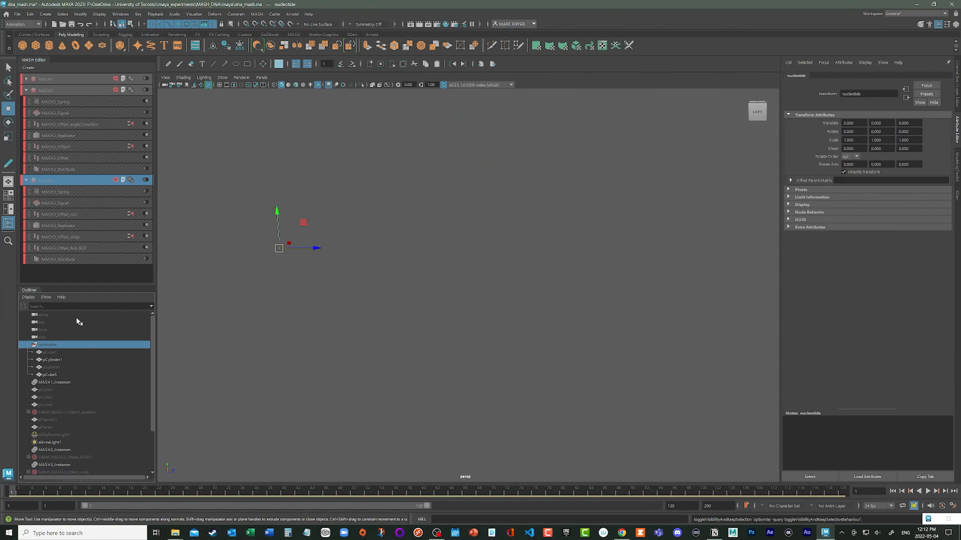
pyautogui.hotkey('shift', 'h')
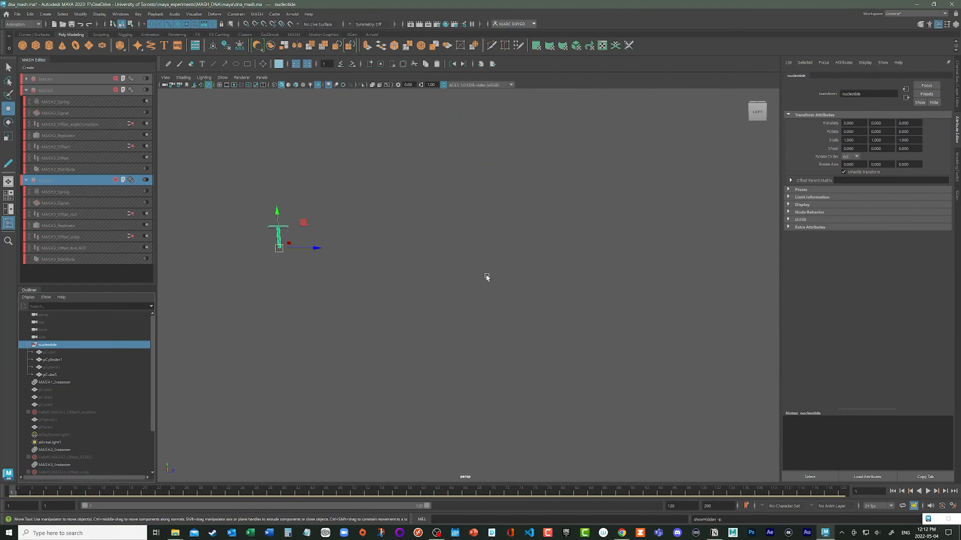
pyautogui.keyDown('alt'); pyautogui.moveTo(245, 259); pyautogui.dragTo(297, 245, button='right'); pyautogui.keyUp('alt')
pyautogui.keyDown('alt'); pyautogui.moveTo(166, 238); pyautogui.dragTo(309, 278, button='middle'); pyautogui.keyUp('alt')
pyautogui.keyDown('alt'); pyautogui.moveTo(310, 278); pyautogui.dragTo(335, 260, button='right'); pyautogui.keyUp('alt')
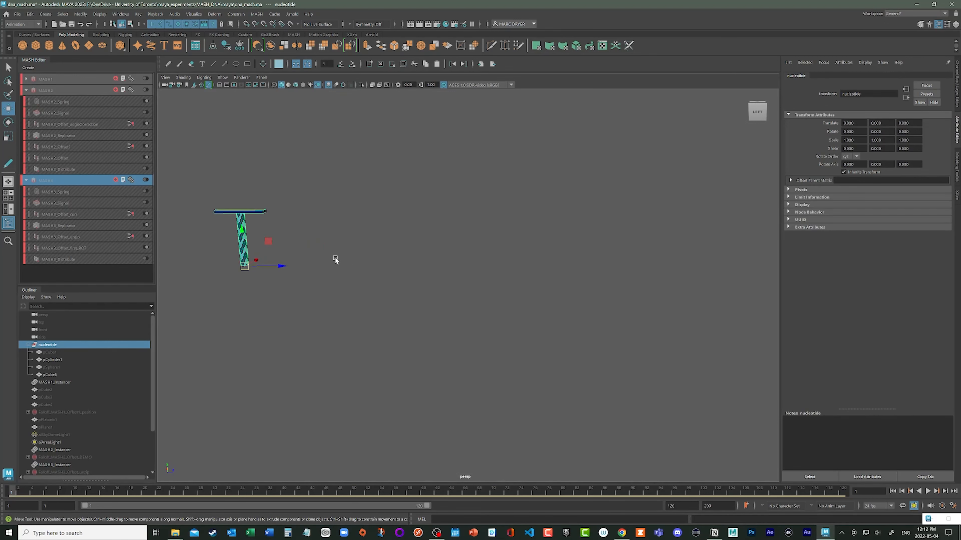
pyautogui.keyDown('alt'); pyautogui.moveTo(335, 259); pyautogui.dragTo(473, 308, button='middle'); pyautogui.keyUp('alt')
pyautogui.keyDown('alt'); pyautogui.moveTo(473, 308); pyautogui.dragTo(474, 318, button='right'); pyautogui.keyUp('alt')
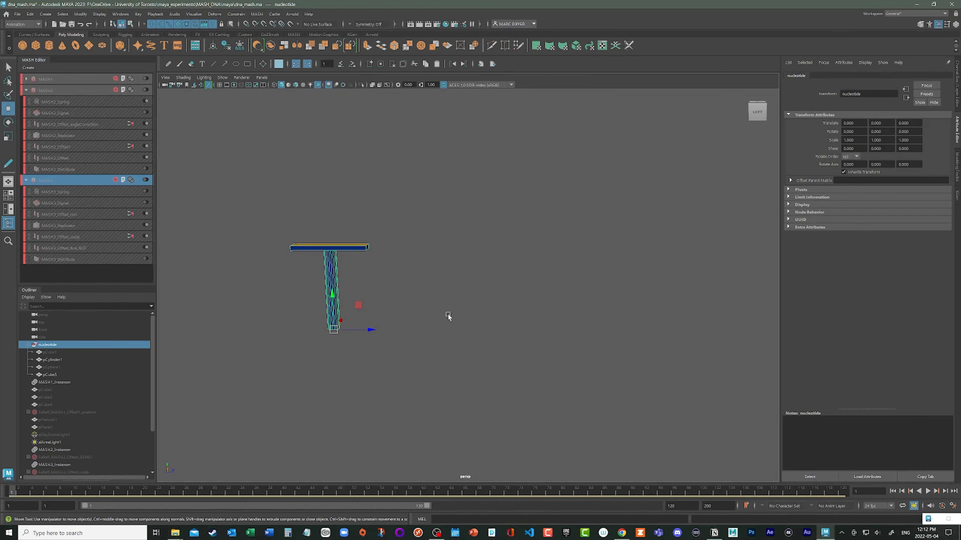
pyautogui.keyDown('alt'); pyautogui.moveTo(355, 286); pyautogui.dragTo(282, 294); pyautogui.keyUp('alt')
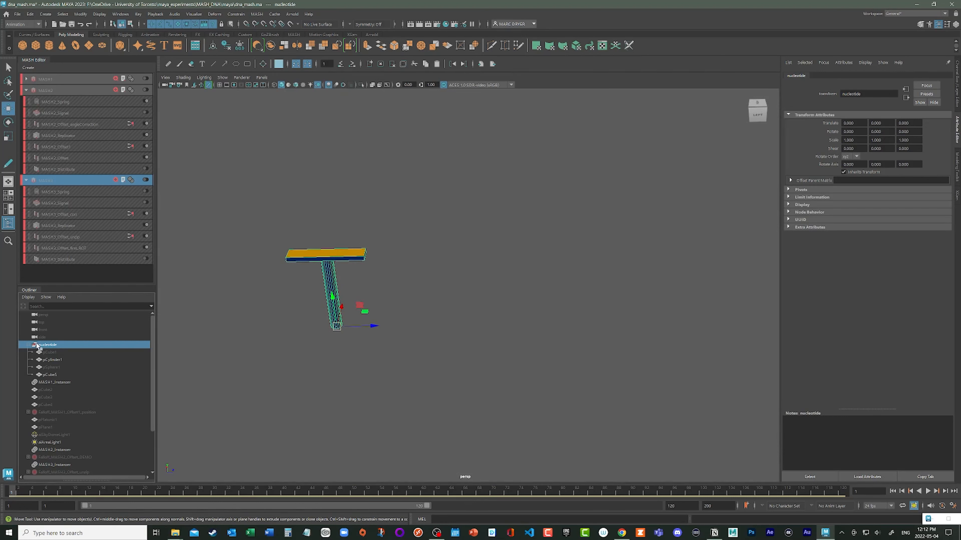
# - Select the nucleotide group's cylinder, sphere and cube in turn to examine how the nucleotide is built
pyautogui.click(51, 359)
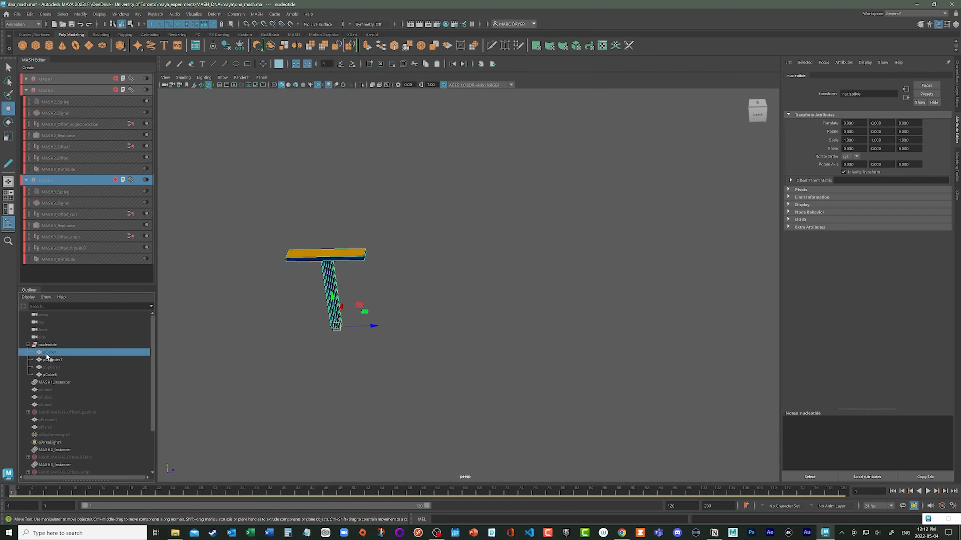
pyautogui.click(53, 367)
pyautogui.click(60, 373)
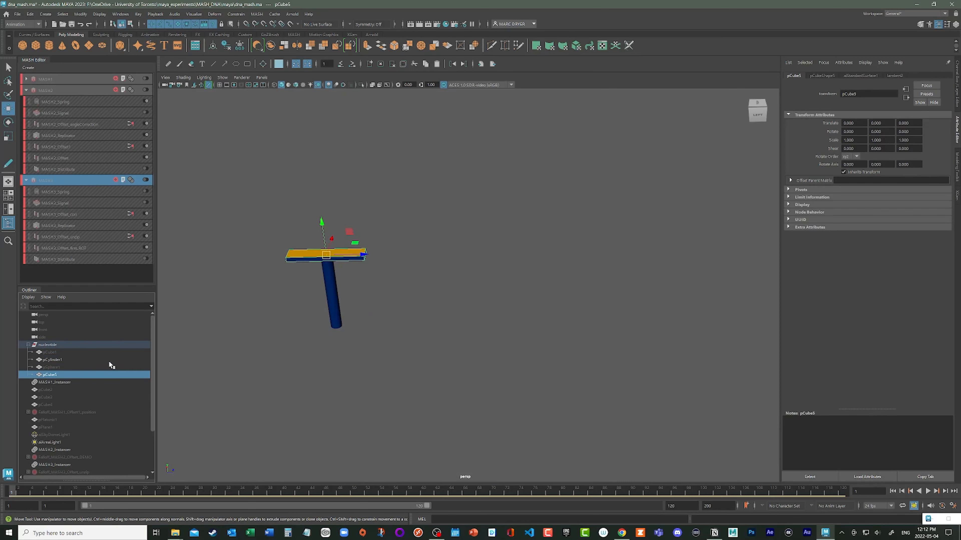
pyautogui.keyDown('alt'); pyautogui.moveTo(269, 298); pyautogui.dragTo(302, 279); pyautogui.keyUp('alt')
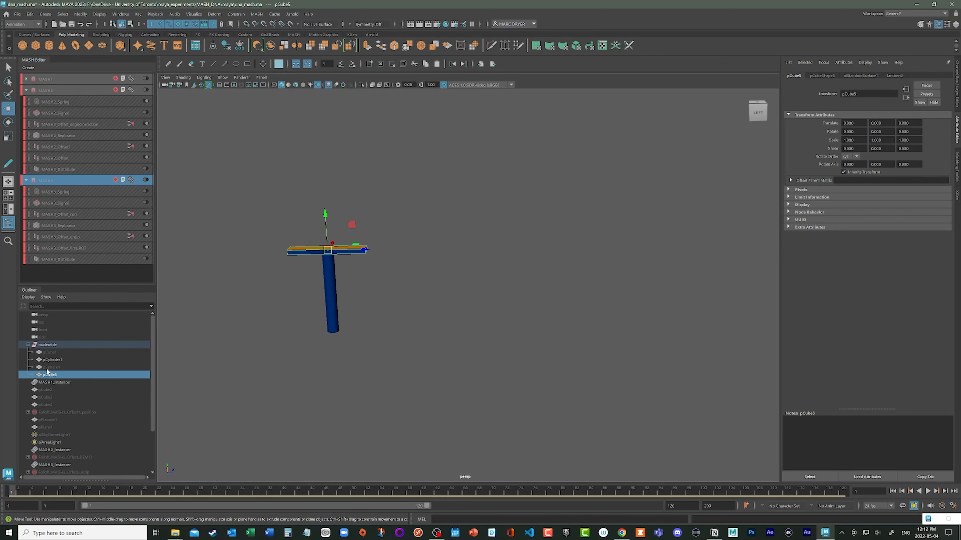
# - Swap the nucleotide's visible backbone piece from pCube5 to pSphere1 and re-enable the MASH3 network
pyautogui.click(58, 367)
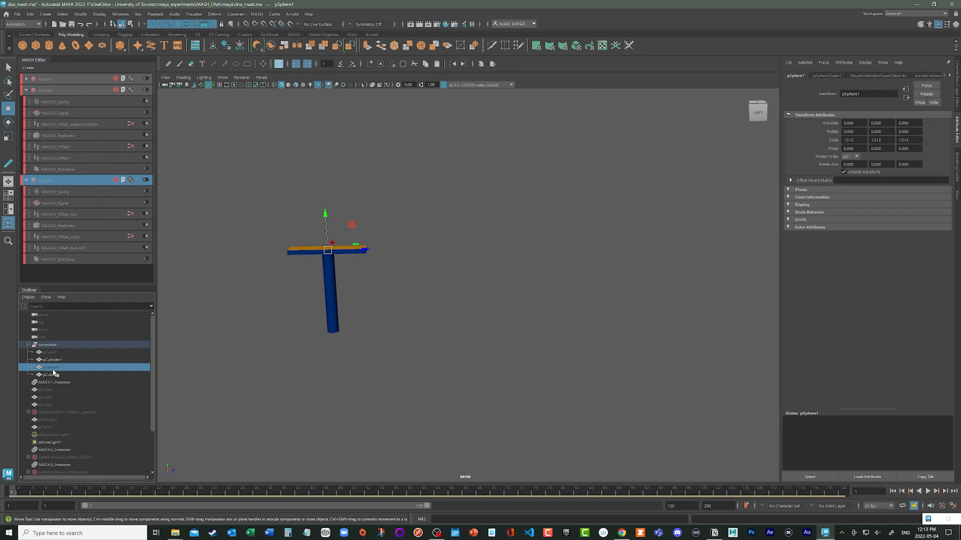
pyautogui.hotkey('shift', 'h')
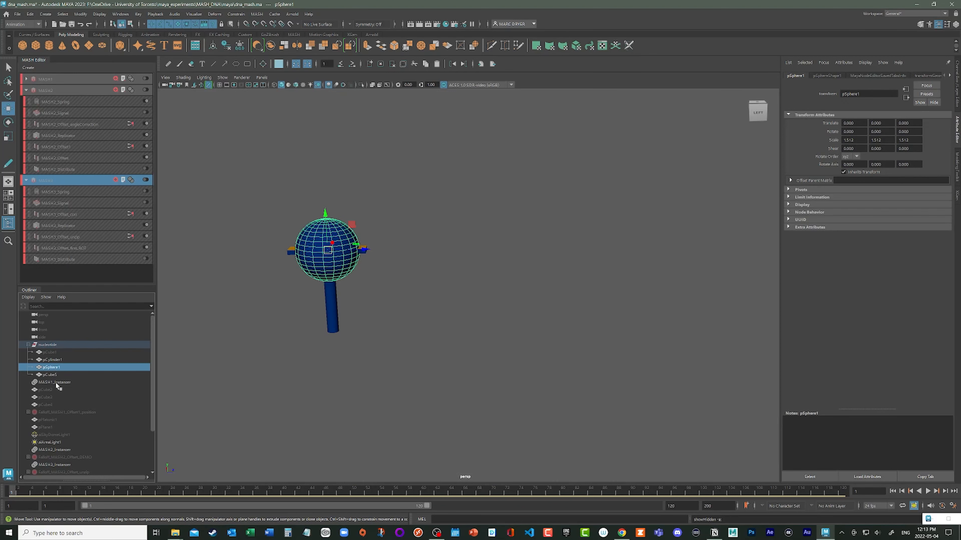
pyautogui.click(56, 376)
pyautogui.hotkey('ctrl', 'h')
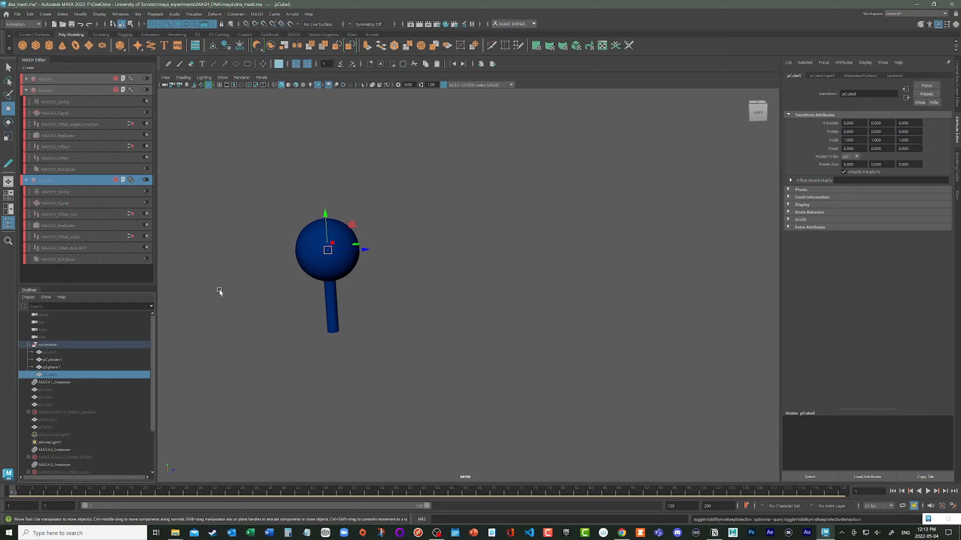
pyautogui.click(144, 181)
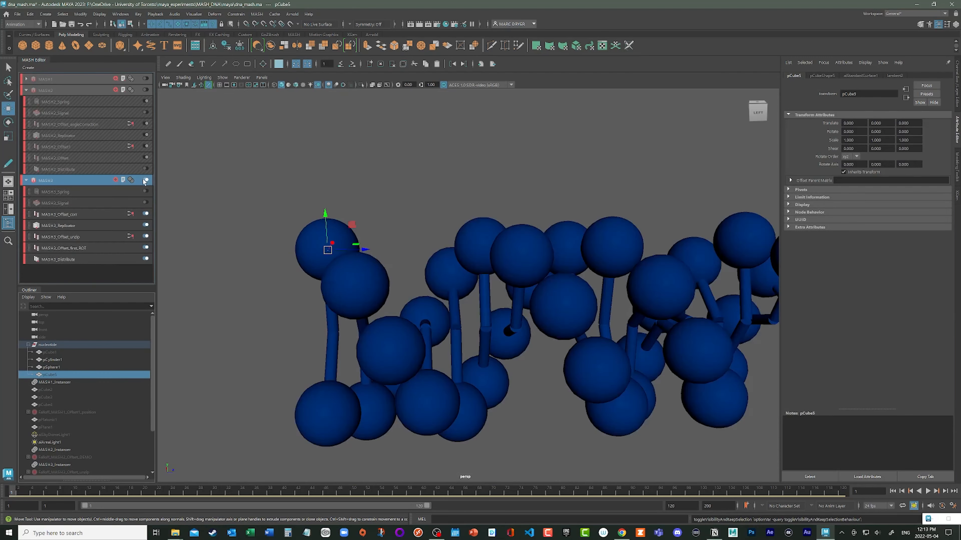
# - Select the nucleotide group in its flat-cube form and turn on the grid in the perspective view
pyautogui.scroll(-5, 401, 297)
pyautogui.moveTo(421, 316)
pyautogui.keyDown('alt'); pyautogui.mouseDown()
pyautogui.moveTo(482, 314)
pyautogui.moveTo(432, 313)
pyautogui.mouseUp(); pyautogui.keyUp('alt')
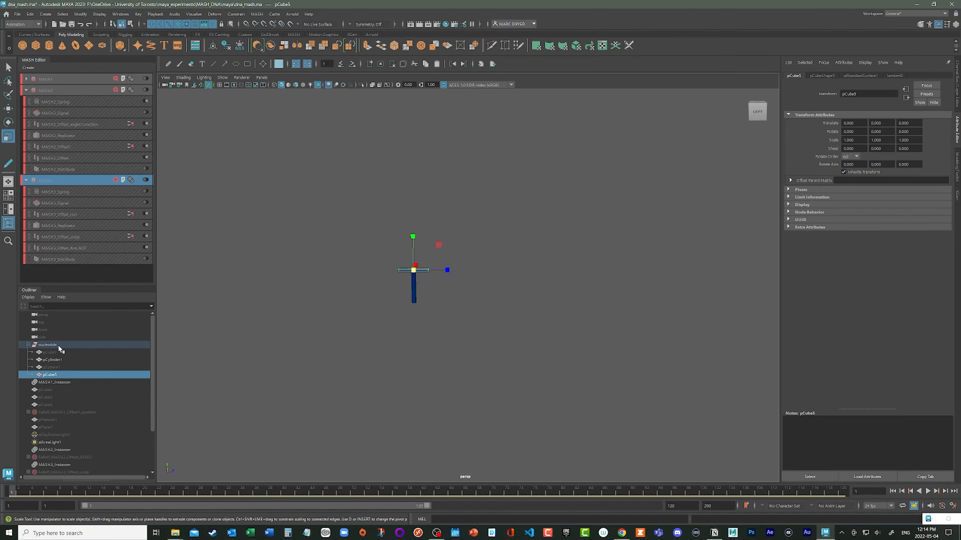
pyautogui.click(53, 344)
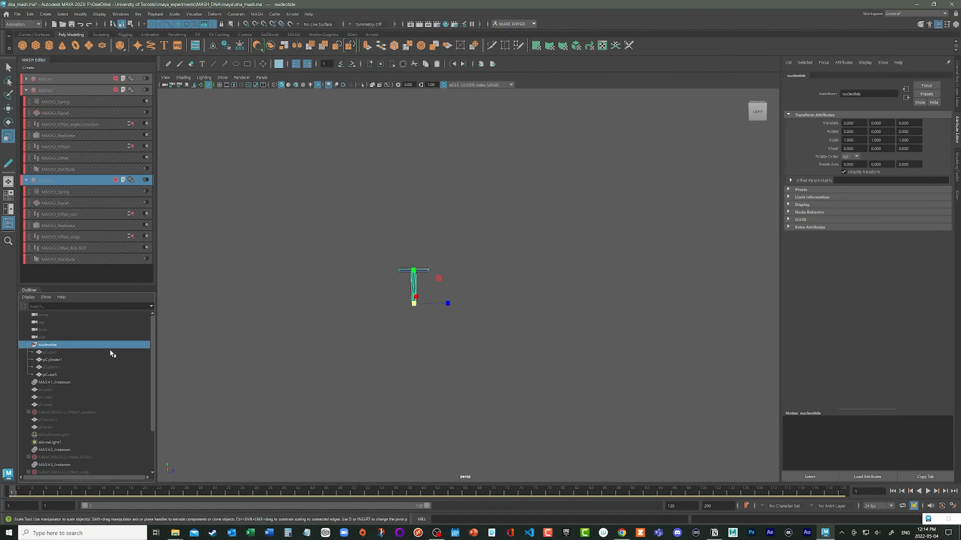
pyautogui.keyDown('alt'); pyautogui.moveTo(314, 321); pyautogui.dragTo(385, 294); pyautogui.keyUp('alt')
pyautogui.click(219, 85)
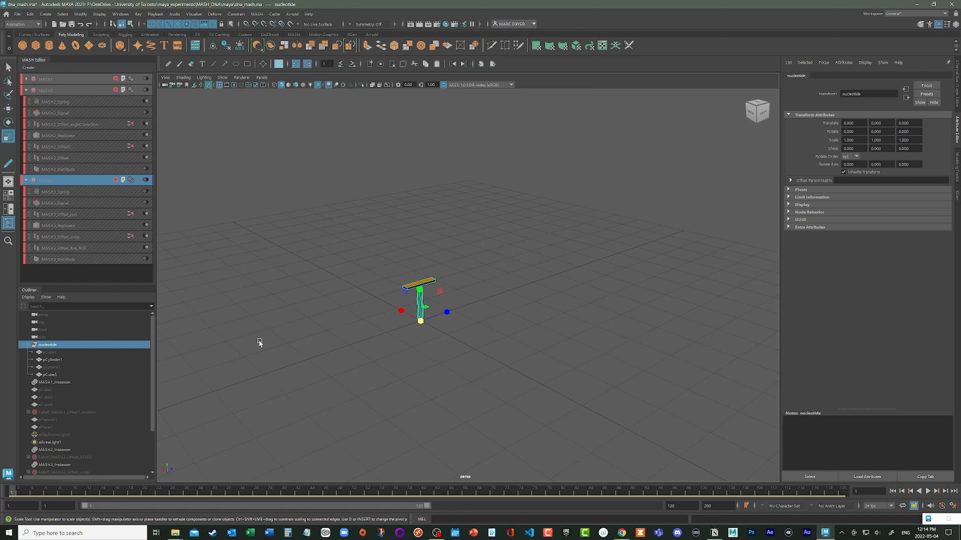
# - Create a new MASH network from the nucleotide group with Instancer geometry and a linear distribution
pyautogui.click(256, 14)
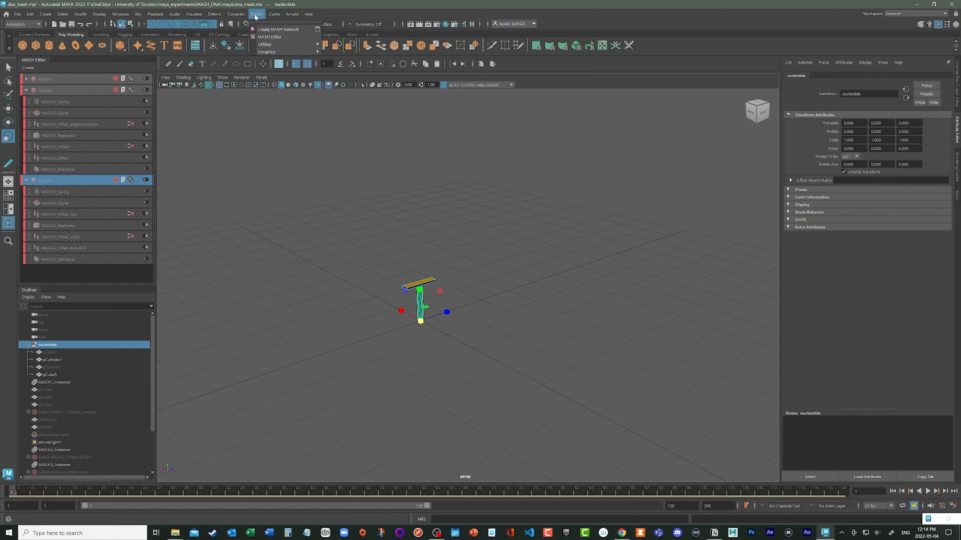
pyautogui.click(316, 29)
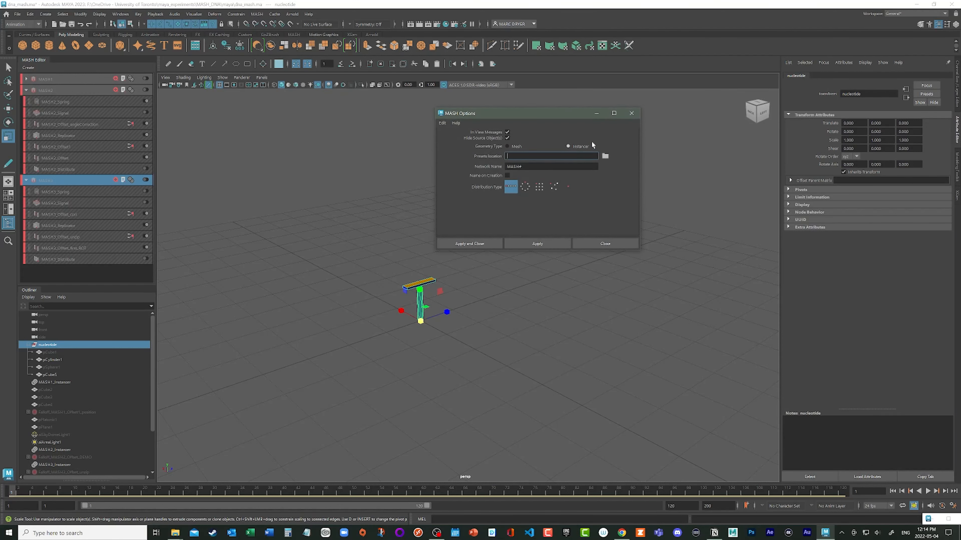
pyautogui.click(517, 147)
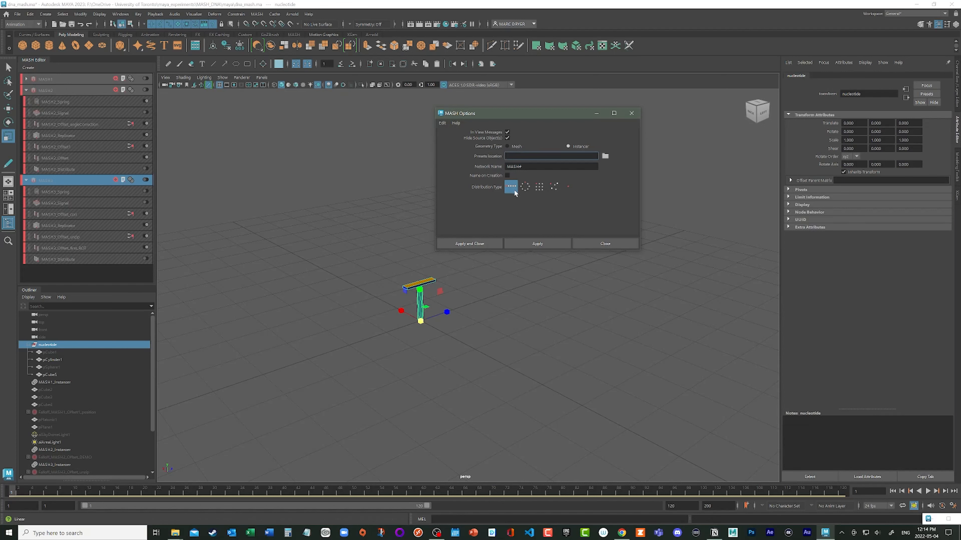
pyautogui.click(471, 244)
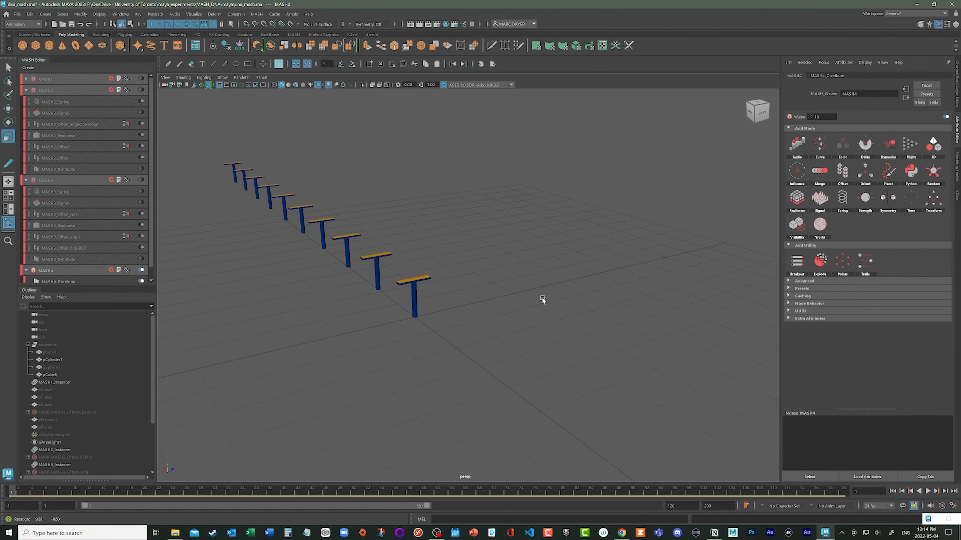
# - Lay the copies out along Z by setting the MASH4 Distribute node's Distance X to 0 and Z Offset to 20
pyautogui.keyDown('alt'); pyautogui.moveTo(542, 297); pyautogui.dragTo(407, 320); pyautogui.keyUp('alt')
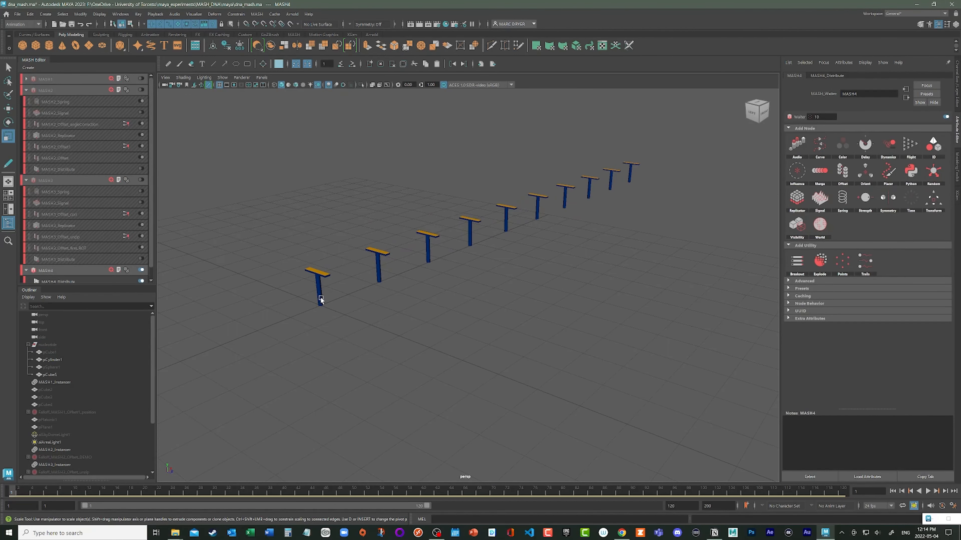
pyautogui.keyDown('alt'); pyautogui.moveTo(586, 321); pyautogui.dragTo(564, 321); pyautogui.keyUp('alt')
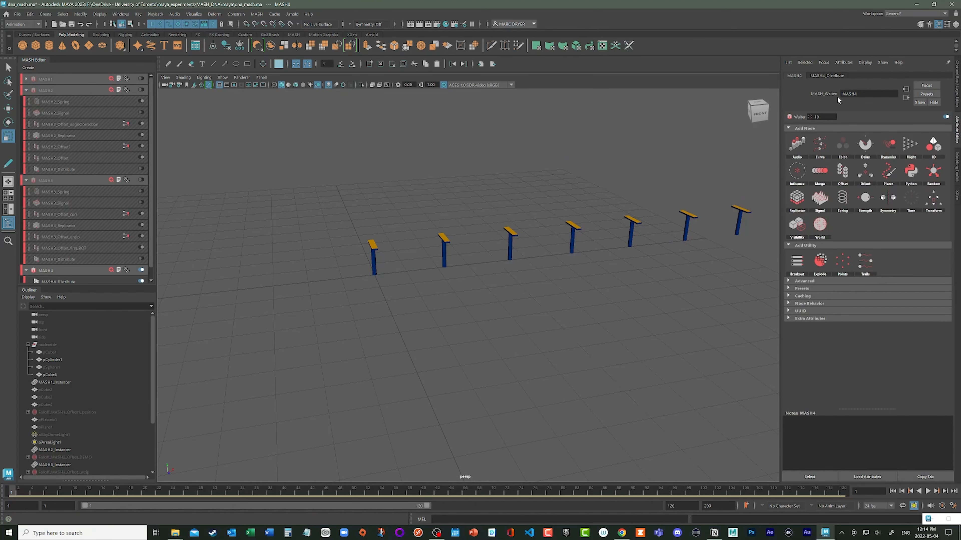
pyautogui.click(827, 74)
pyautogui.moveTo(852, 156); pyautogui.dragTo(841, 156)
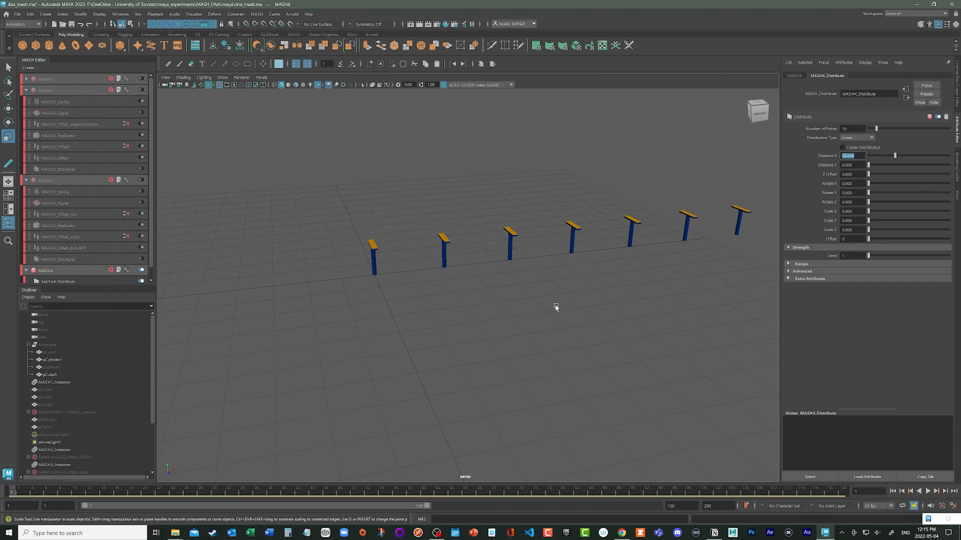
pyautogui.keyDown('alt'); pyautogui.moveTo(555, 304); pyautogui.dragTo(262, 373); pyautogui.keyUp('alt')
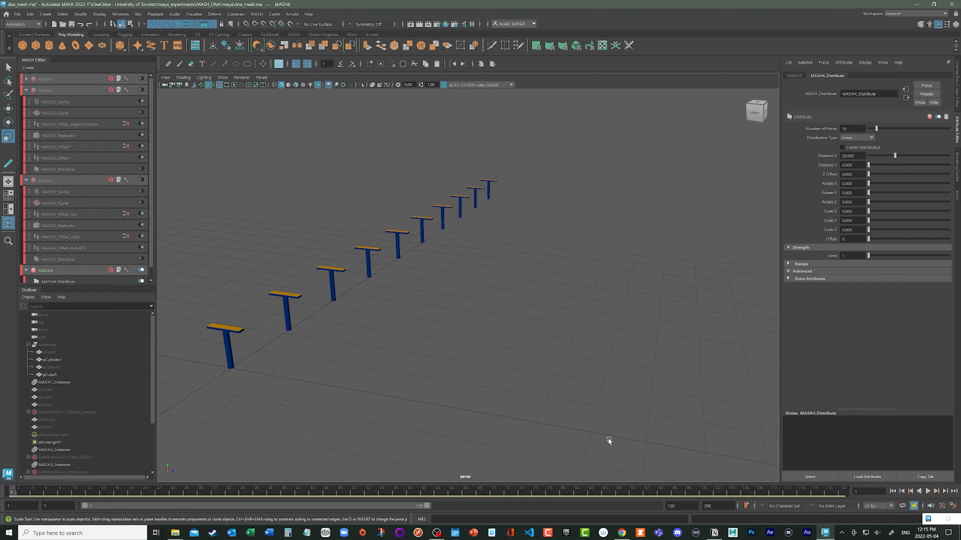
pyautogui.moveTo(863, 156); pyautogui.dragTo(808, 156)
pyautogui.write('0')
pyautogui.press('Return')
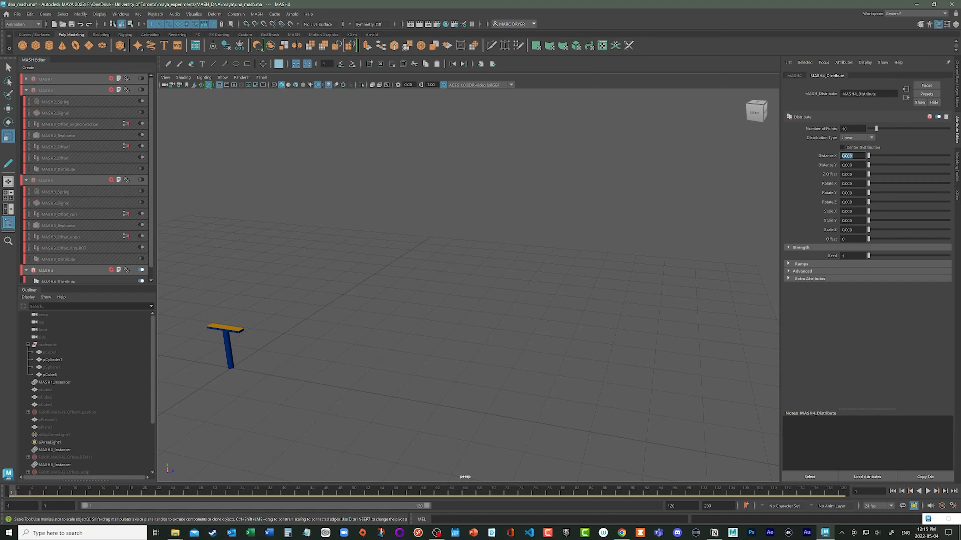
pyautogui.moveTo(861, 174); pyautogui.dragTo(829, 171)
pyautogui.write('20')
pyautogui.press('Return')
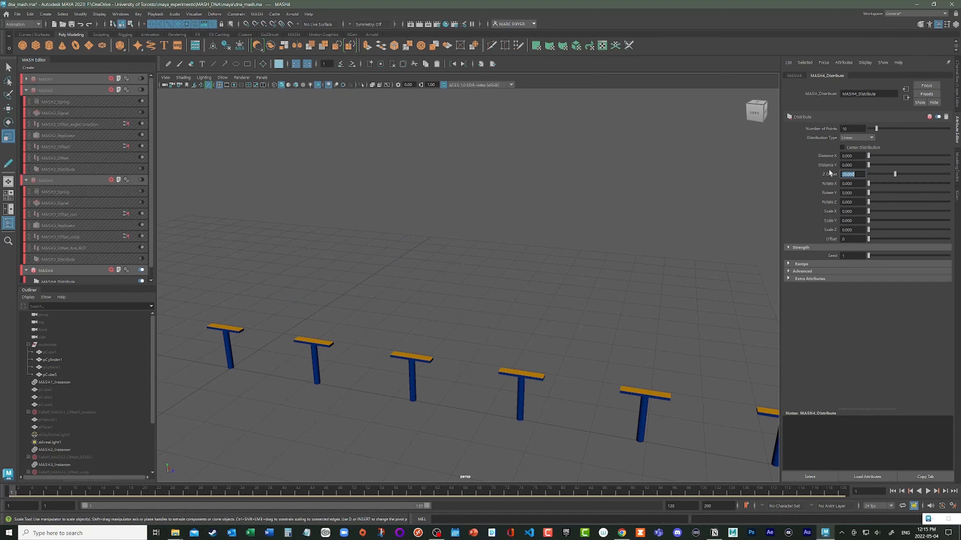
# - Set the MASH4 Distribute node's Z Offset to 21 and its Number of Points to 60
pyautogui.keyDown('alt'); pyautogui.moveTo(609, 287); pyautogui.dragTo(484, 255, button='right'); pyautogui.keyUp('alt')
pyautogui.keyDown('alt'); pyautogui.moveTo(485, 254); pyautogui.dragTo(510, 253); pyautogui.keyUp('alt')
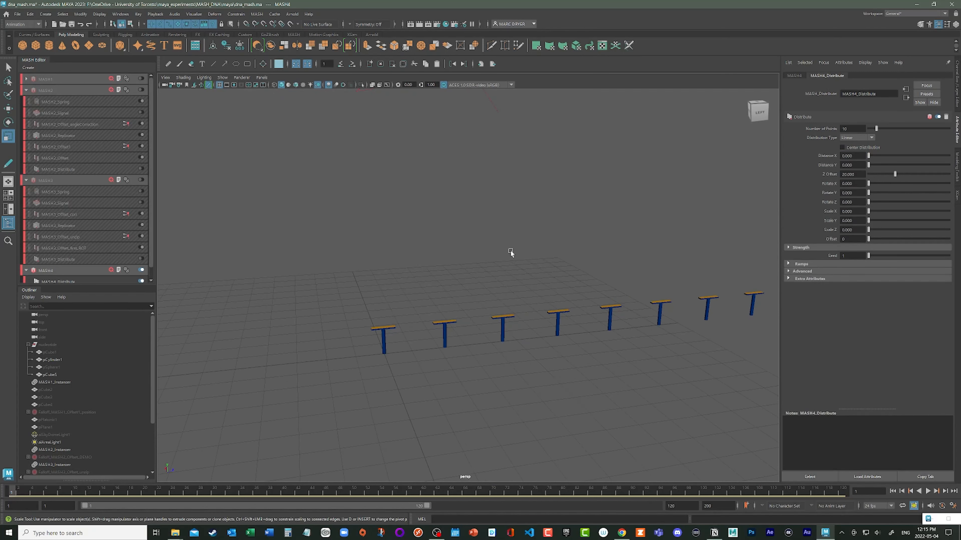
pyautogui.keyDown('alt'); pyautogui.moveTo(510, 253); pyautogui.dragTo(404, 245, button='middle'); pyautogui.keyUp('alt')
pyautogui.keyDown('alt'); pyautogui.moveTo(491, 296); pyautogui.dragTo(354, 290); pyautogui.keyUp('alt')
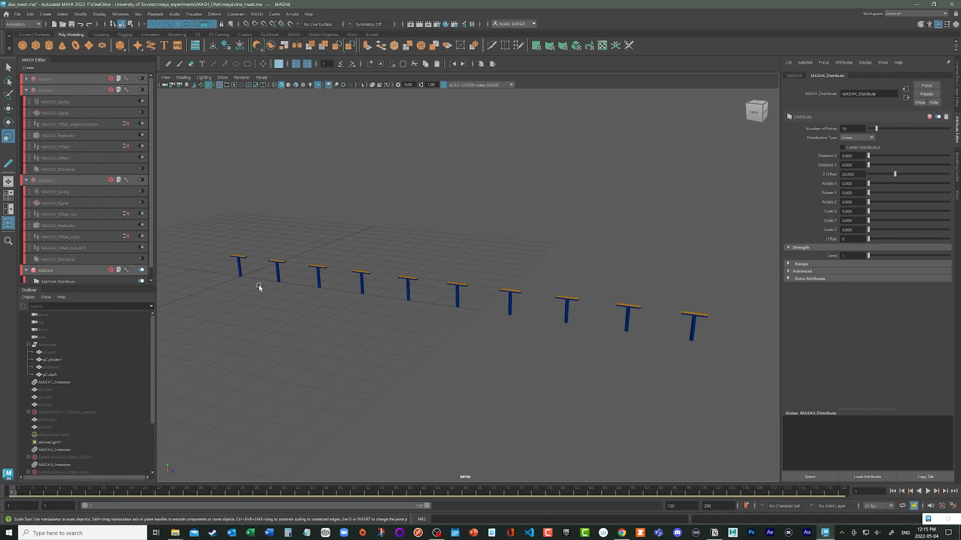
pyautogui.keyDown('alt'); pyautogui.moveTo(258, 285); pyautogui.dragTo(299, 291); pyautogui.keyUp('alt')
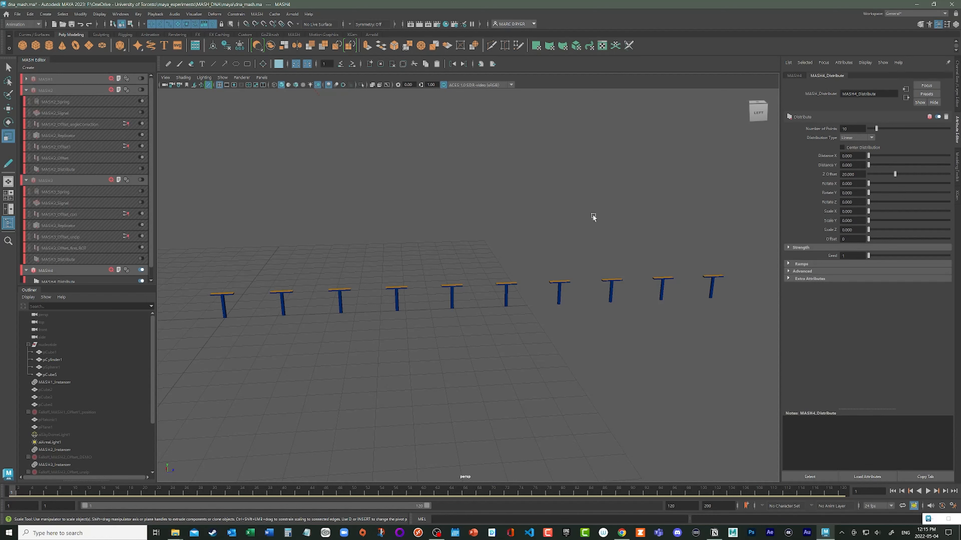
pyautogui.click(851, 174)
pyautogui.write('21')
pyautogui.press('Return')
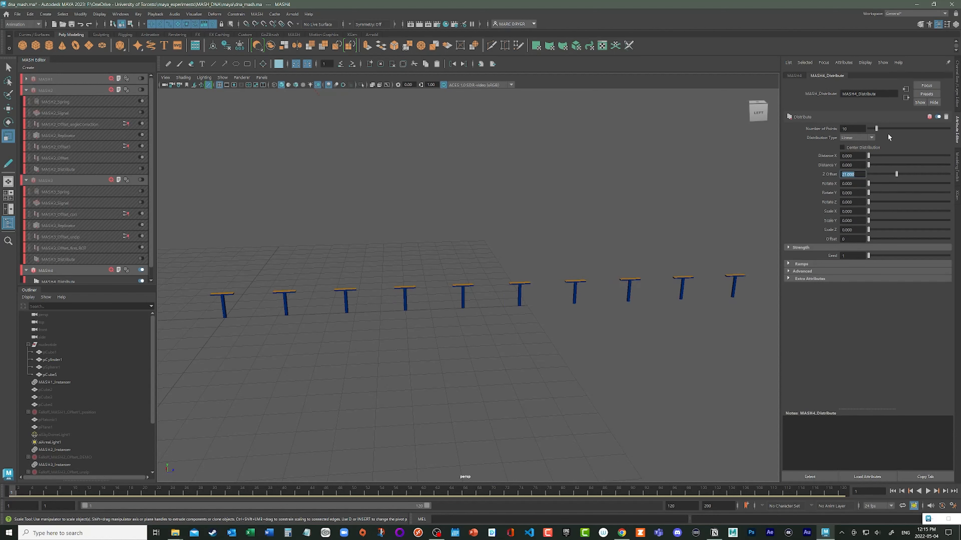
pyautogui.click(852, 128)
pyautogui.write('60')
pyautogui.press('Return')
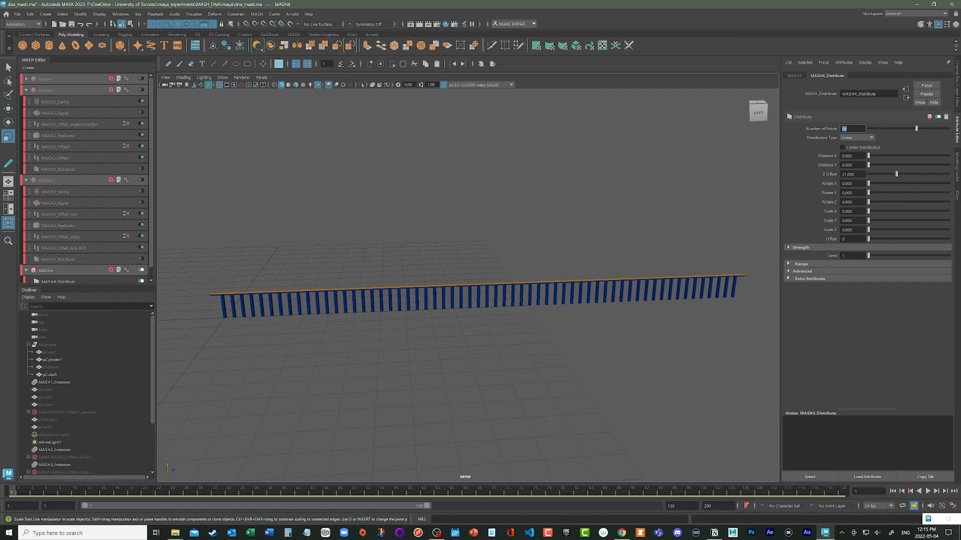
# - Twist the row of nucleotides by raising the Distribute node's Rotate Z to 360 and finally to 2400
pyautogui.press('Tab')
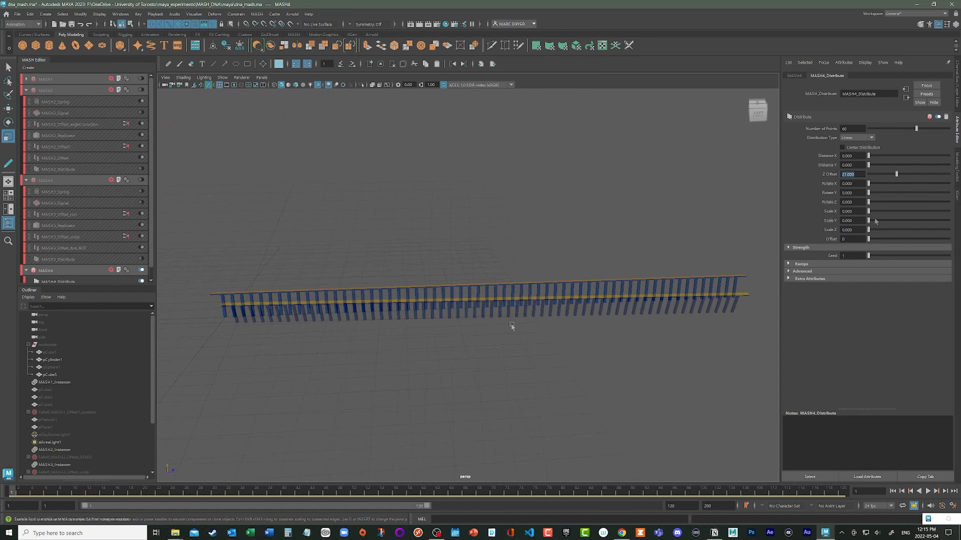
pyautogui.moveTo(869, 203); pyautogui.dragTo(959, 220)
pyautogui.moveTo(585, 237)
pyautogui.keyDown('alt'); pyautogui.mouseDown()
pyautogui.moveTo(506, 217)
pyautogui.moveTo(622, 224)
pyautogui.moveTo(575, 224)
pyautogui.mouseUp(); pyautogui.keyUp('alt')
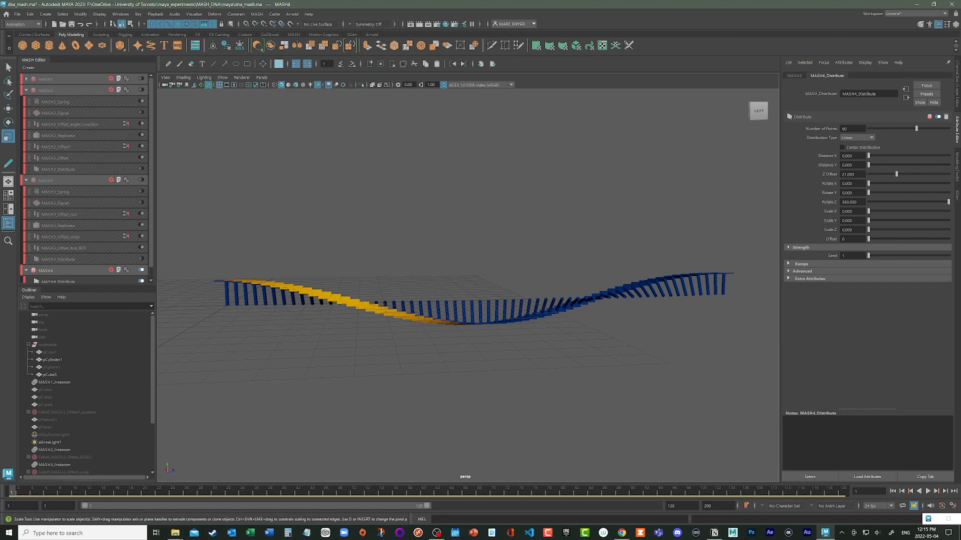
pyautogui.doubleClick(849, 202)
pyautogui.write('2400')
pyautogui.press('Return')
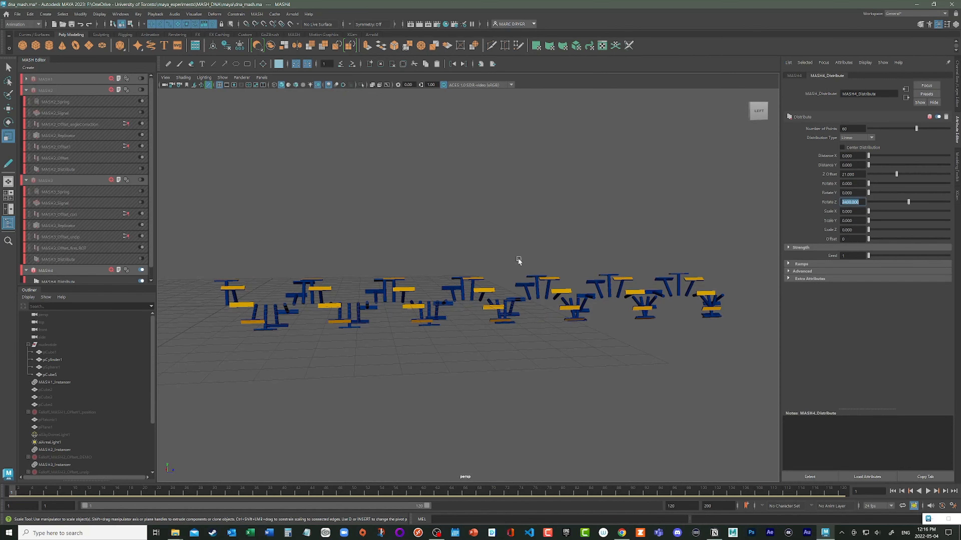
# - Inspect the twisted strand closely, select the source nucleotide group, and make it visible
pyautogui.keyDown('alt'); pyautogui.moveTo(517, 259); pyautogui.dragTo(378, 288); pyautogui.keyUp('alt')
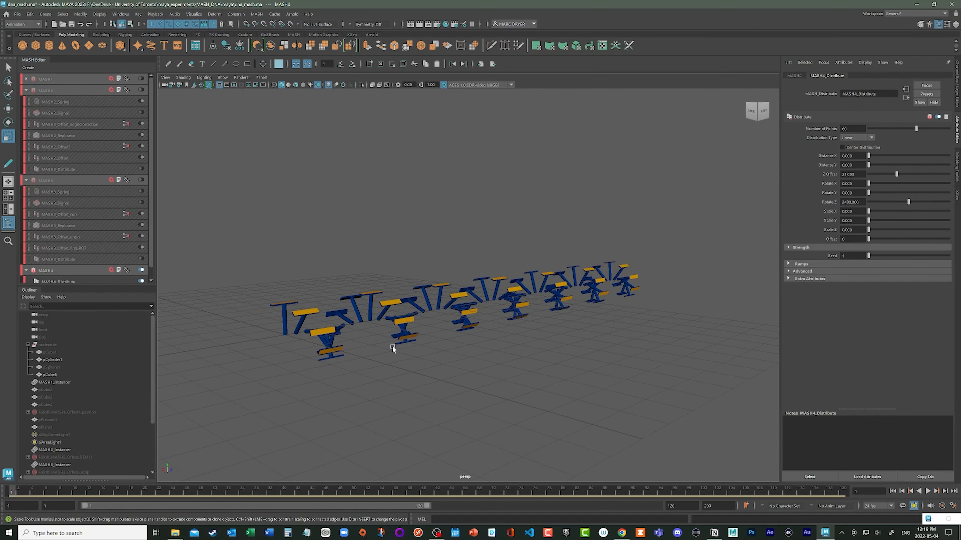
pyautogui.moveTo(392, 346)
pyautogui.keyDown('alt'); pyautogui.mouseDown()
pyautogui.moveTo(341, 344)
pyautogui.moveTo(375, 346)
pyautogui.mouseUp(); pyautogui.keyUp('alt')
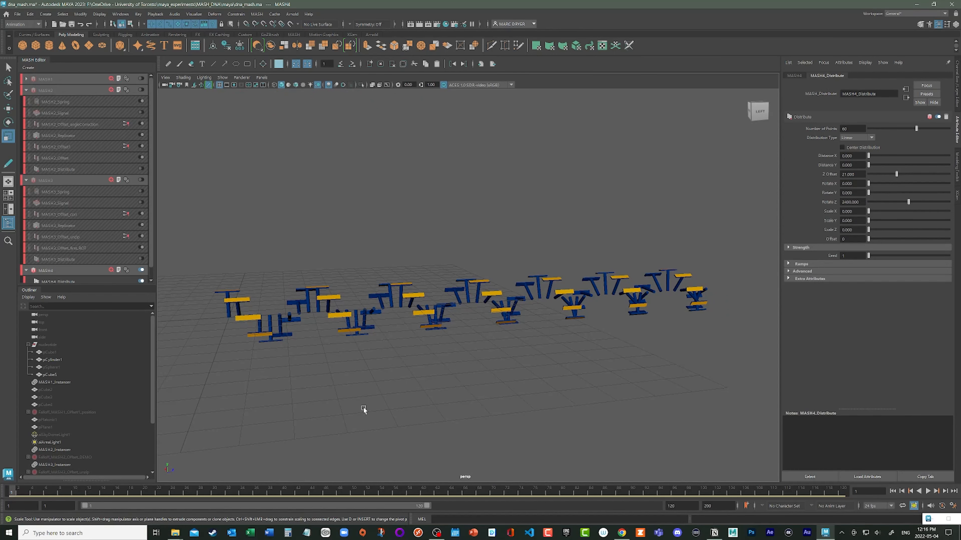
pyautogui.keyDown('alt'); pyautogui.moveTo(361, 398); pyautogui.dragTo(346, 369); pyautogui.keyUp('alt')
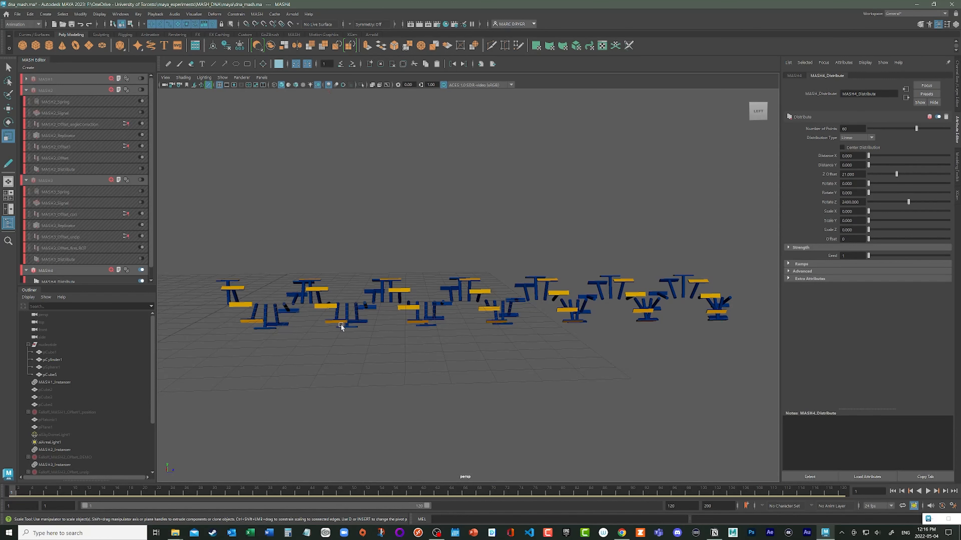
pyautogui.keyDown('alt'); pyautogui.moveTo(294, 334); pyautogui.dragTo(388, 335, button='middle'); pyautogui.keyUp('alt')
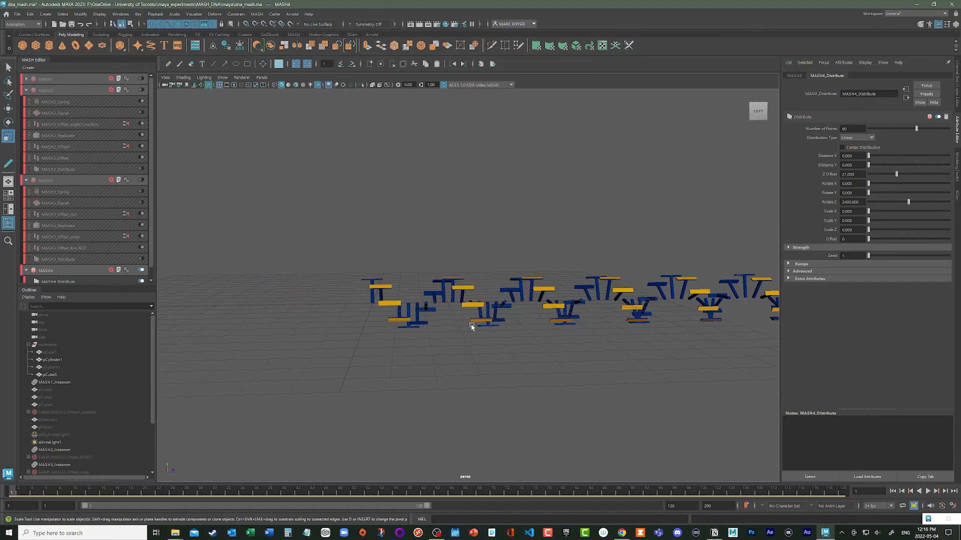
pyautogui.keyDown('alt'); pyautogui.moveTo(465, 308); pyautogui.dragTo(368, 335); pyautogui.keyUp('alt')
pyautogui.scroll(1, 428, 325)
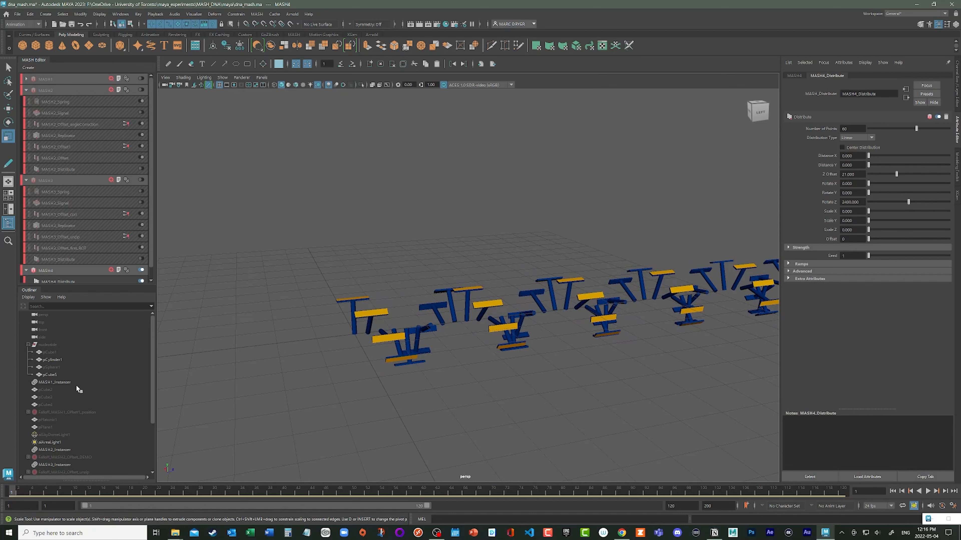
pyautogui.click(51, 375)
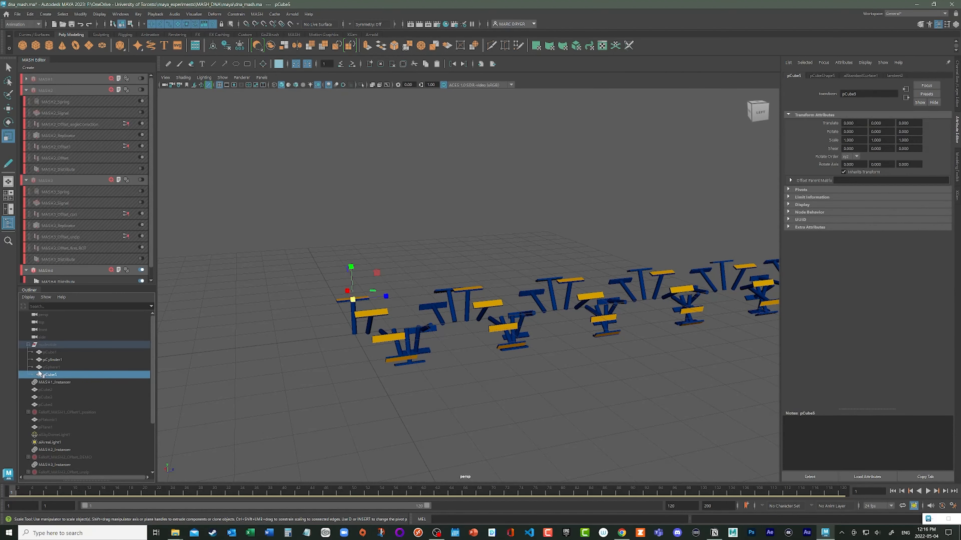
pyautogui.click(53, 345)
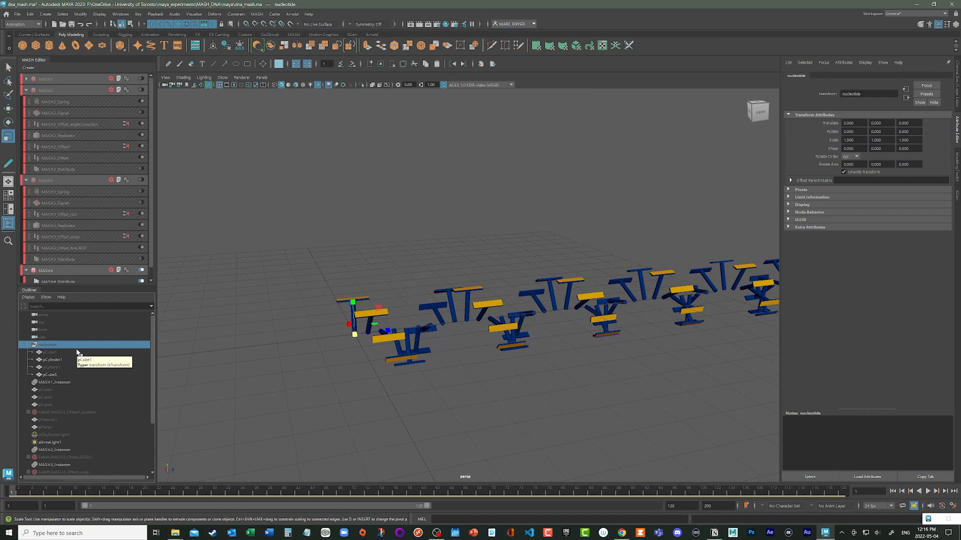
pyautogui.hotkey('shift', 'h')
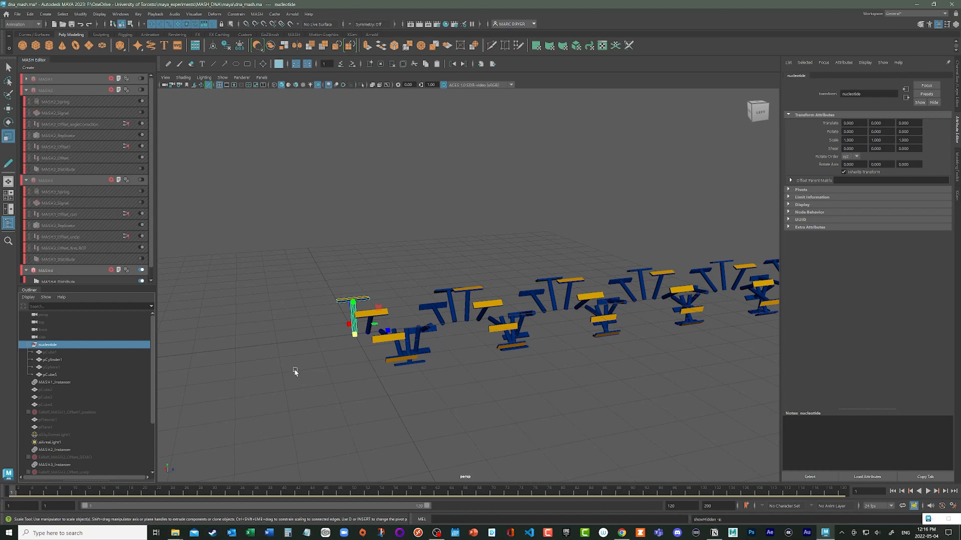
# - Try rotating the nucleotide group about -65 degrees around Y, undo the rotation, and hide the group
pyautogui.press('e')
pyautogui.moveTo(375, 345); pyautogui.dragTo(332, 352)
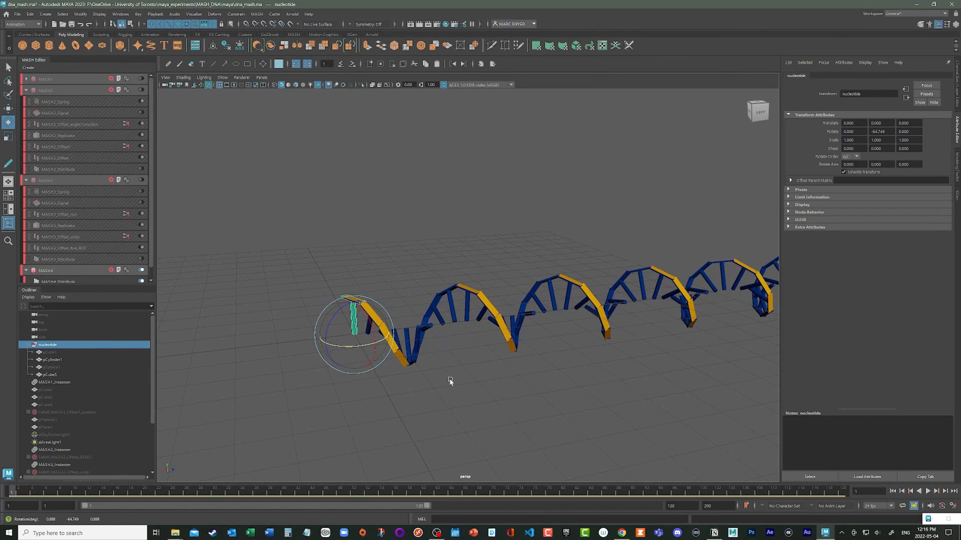
pyautogui.keyDown('alt'); pyautogui.moveTo(449, 379); pyautogui.dragTo(501, 391); pyautogui.keyUp('alt')
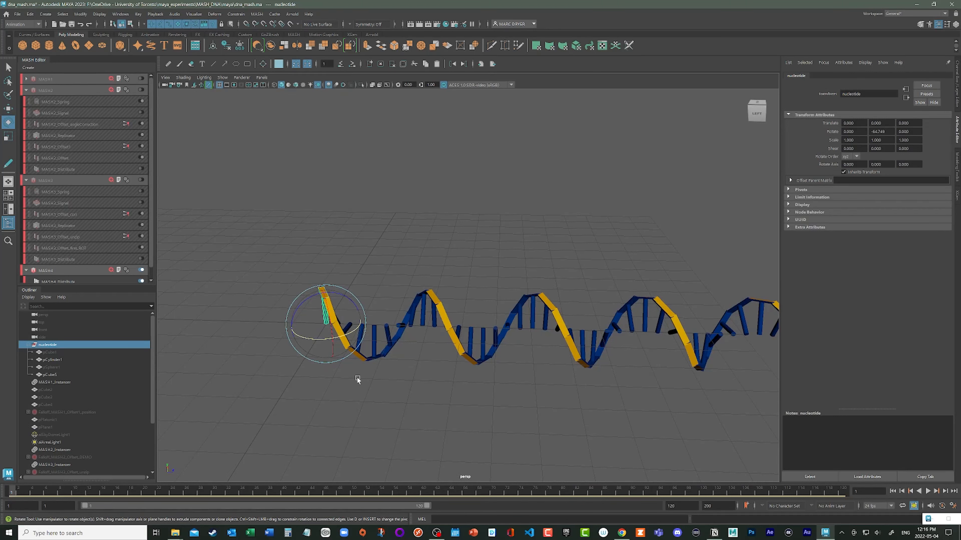
pyautogui.hotkey('ctrl', 'z')
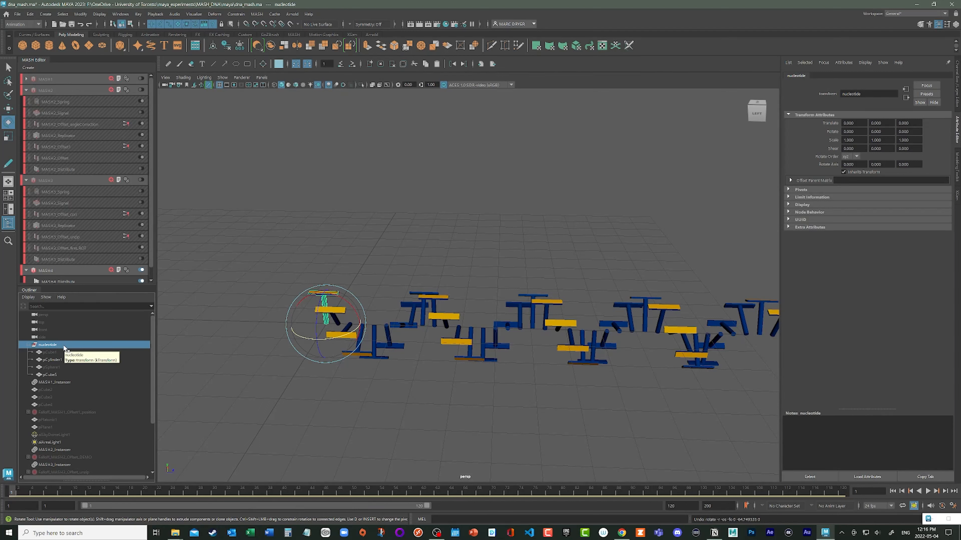
pyautogui.press('h')
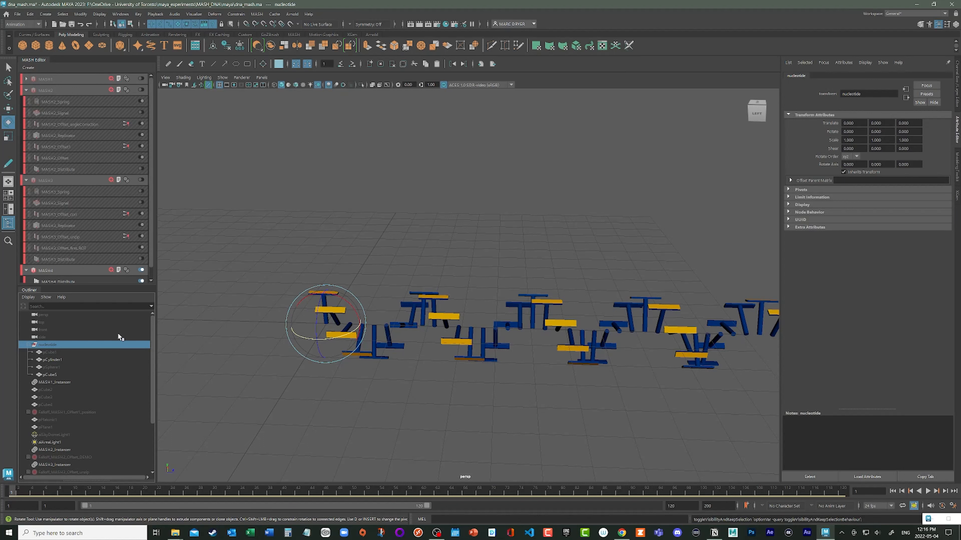
# - Save the scene and add an Offset node to the MASH4 network with its position and scale offsets disabled
pyautogui.scroll(-1, 68, 267)
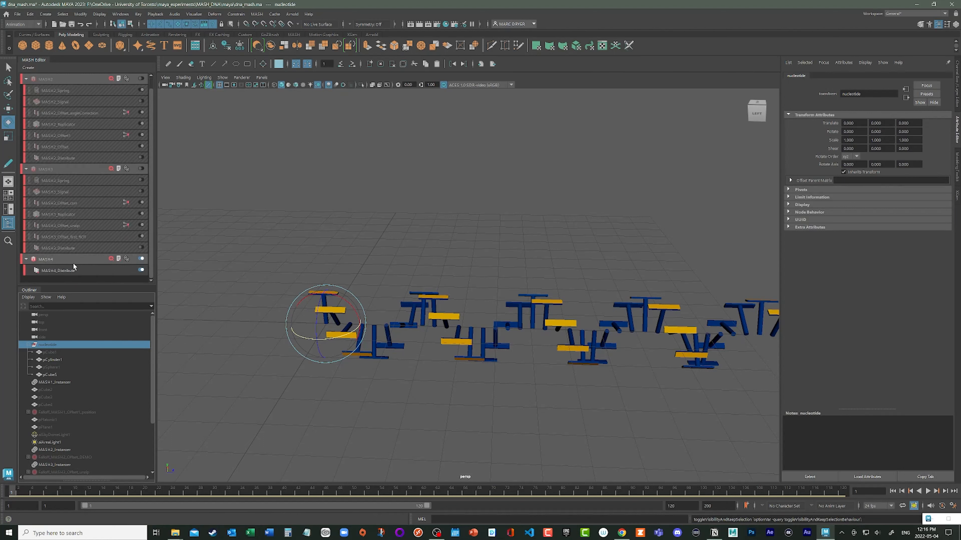
pyautogui.hotkey('ctrl', 's')
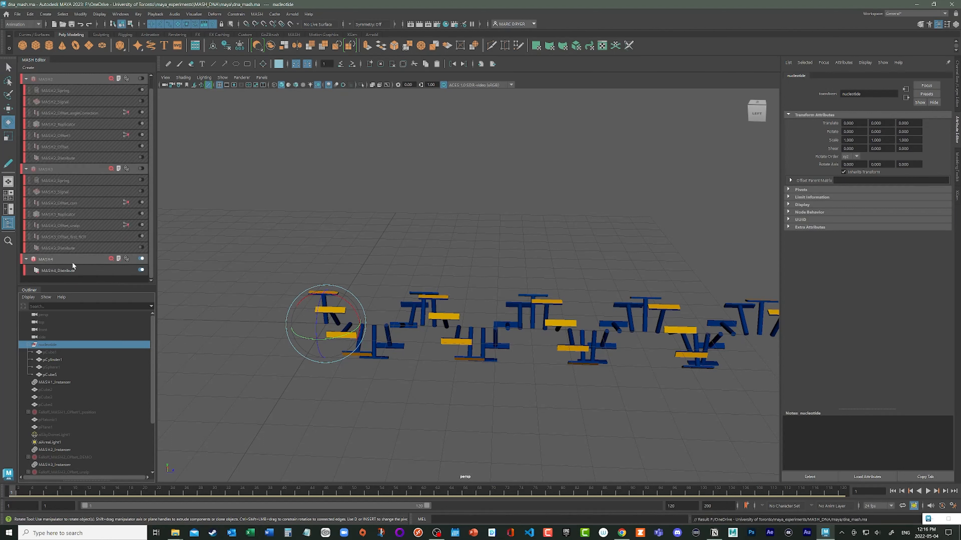
pyautogui.click(110, 259)
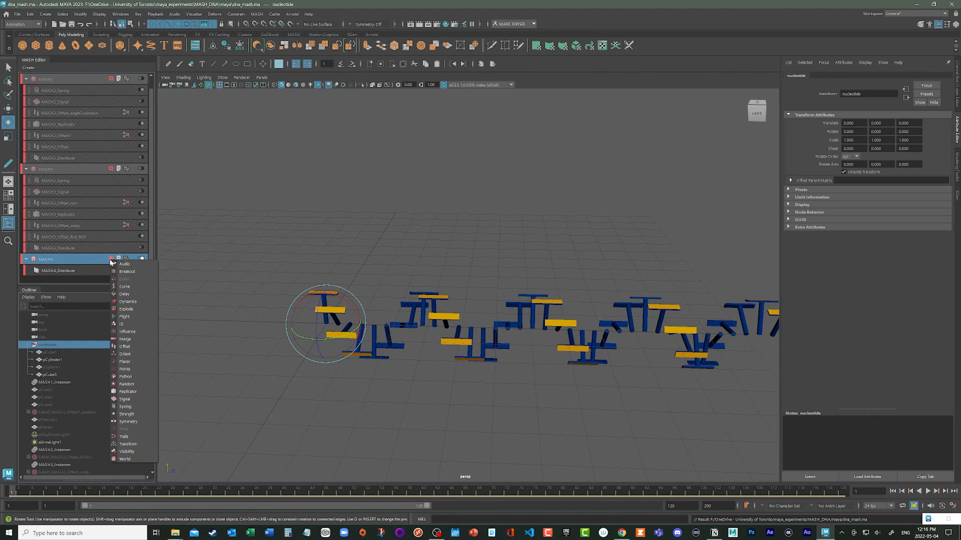
pyautogui.click(124, 347)
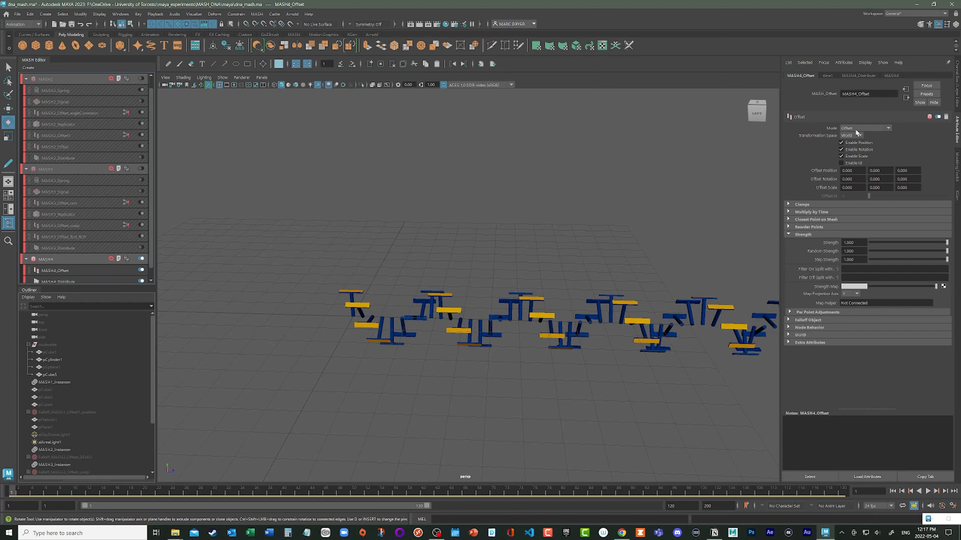
pyautogui.click(858, 143)
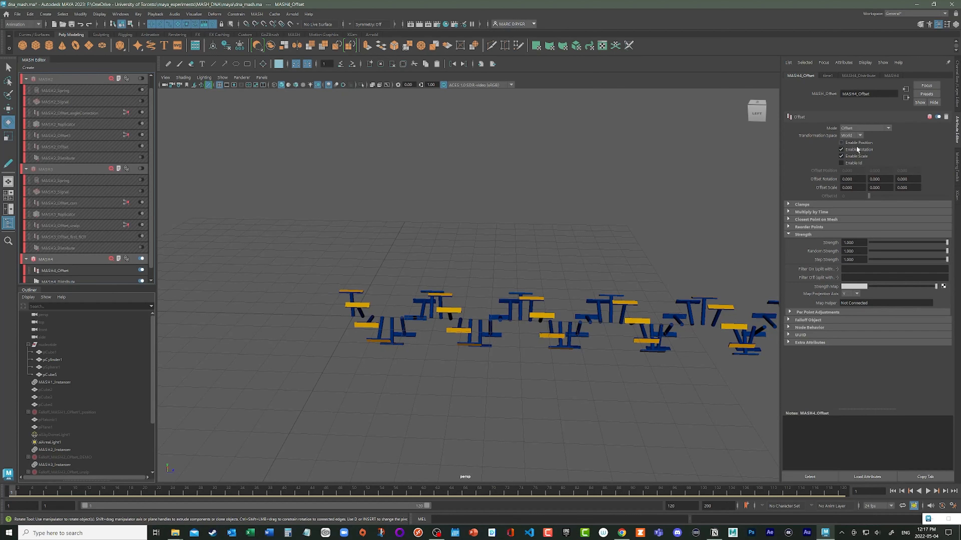
pyautogui.click(856, 156)
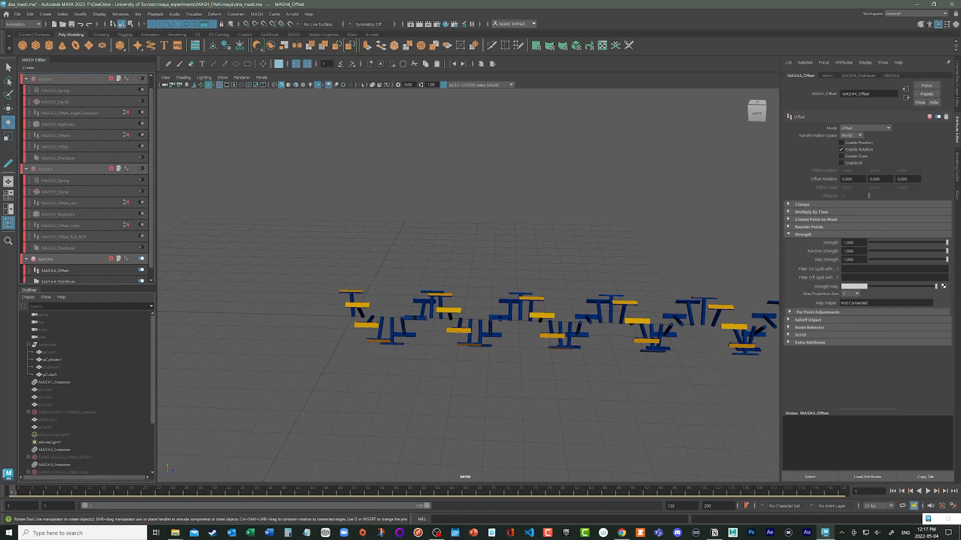
# - Straighten the backbone segments by trying Y offset rotations such as -25 and 125, and set the final value to 115
pyautogui.doubleClick(875, 178)
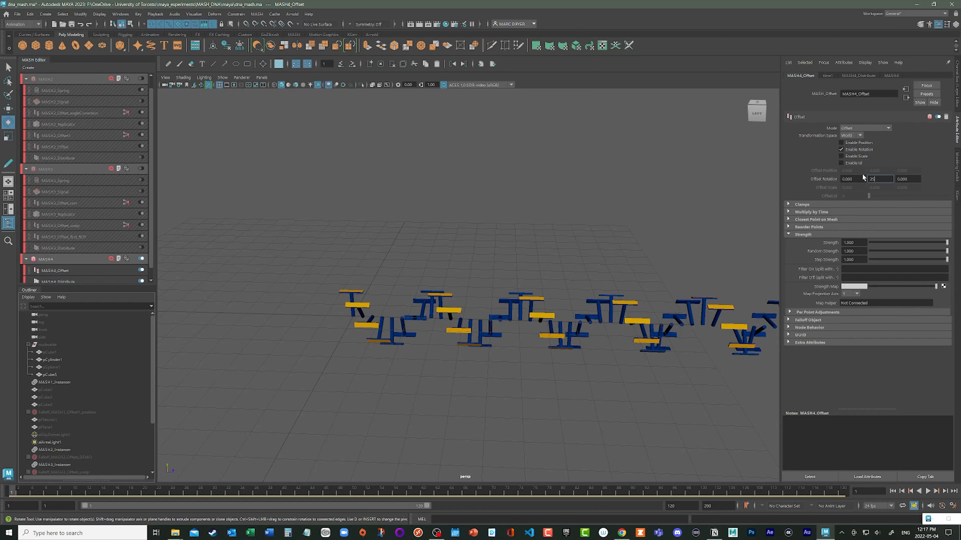
pyautogui.press('Return')
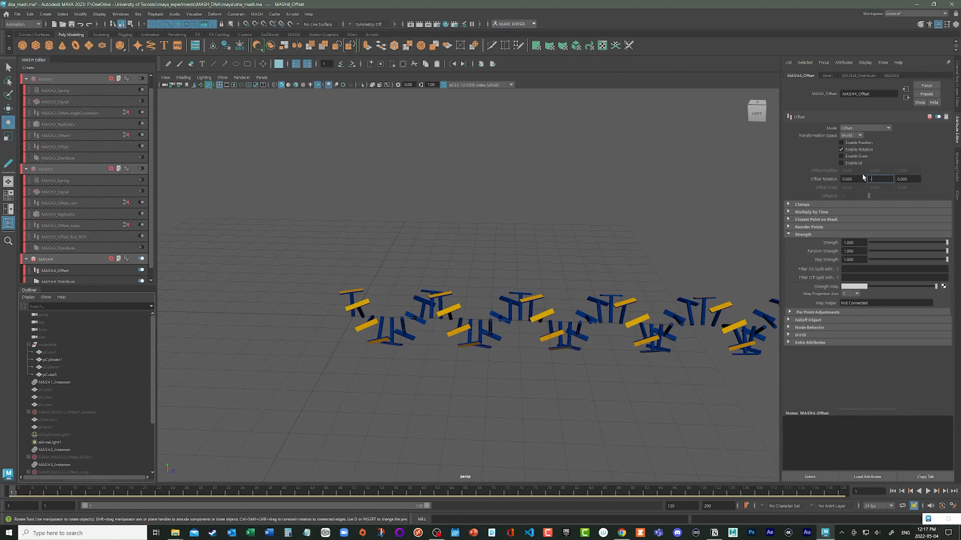
pyautogui.press('Return')
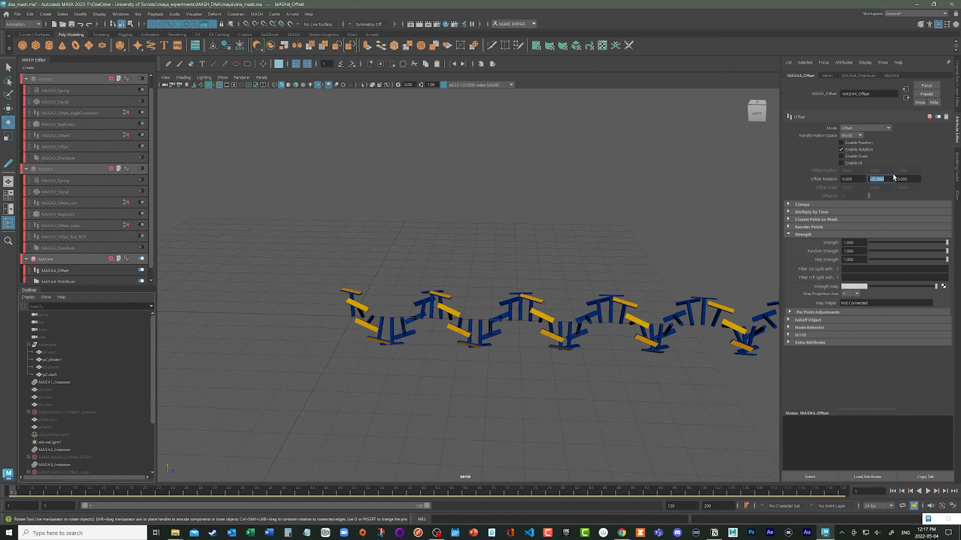
pyautogui.write('125')
pyautogui.press('Return')
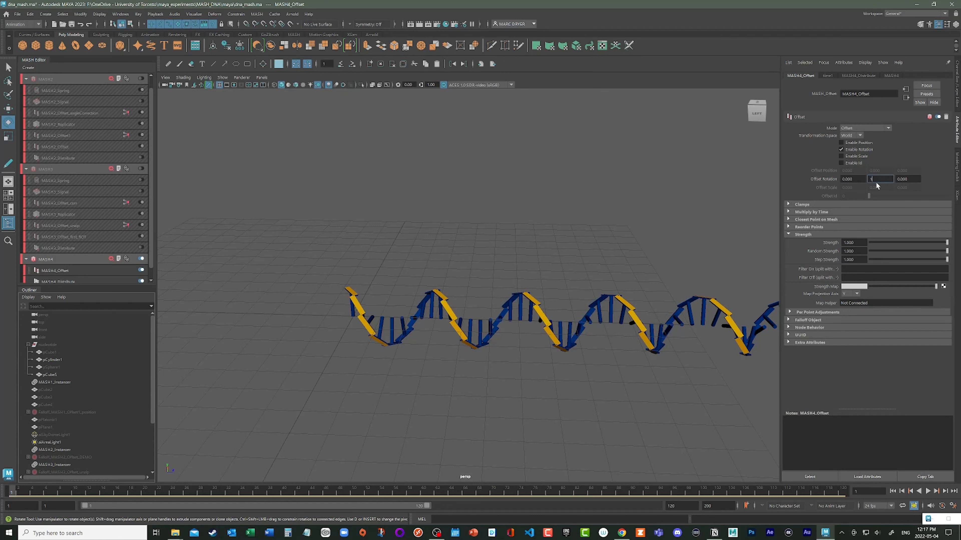
pyautogui.write('115')
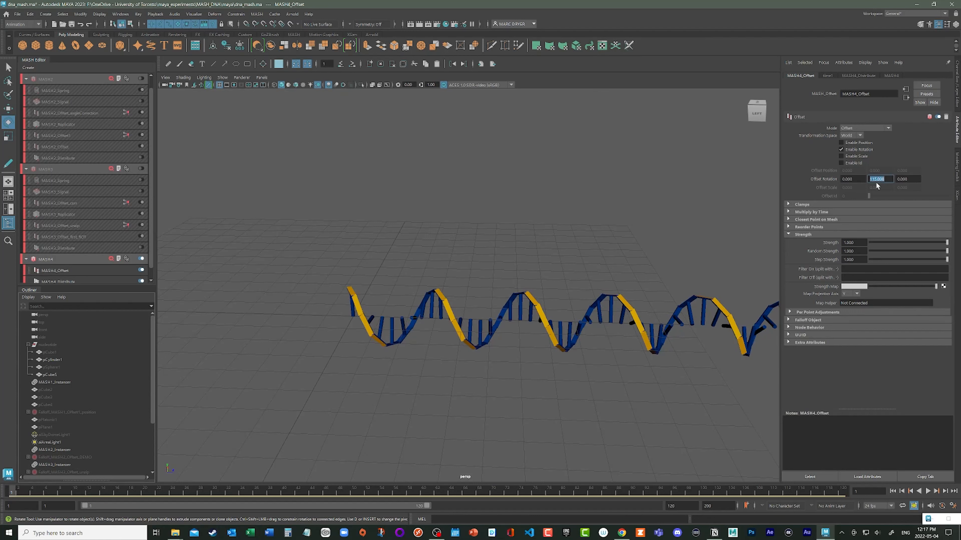
pyautogui.press('Return')
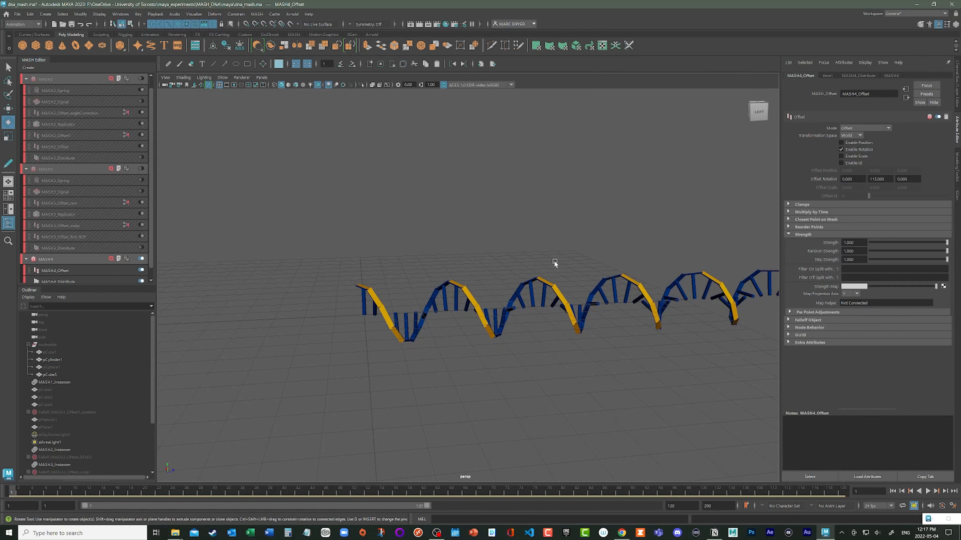
# - Check the aligned strand from several angles and save the scene
pyautogui.keyDown('alt'); pyautogui.moveTo(577, 256); pyautogui.dragTo(470, 216, button='middle'); pyautogui.keyUp('alt')
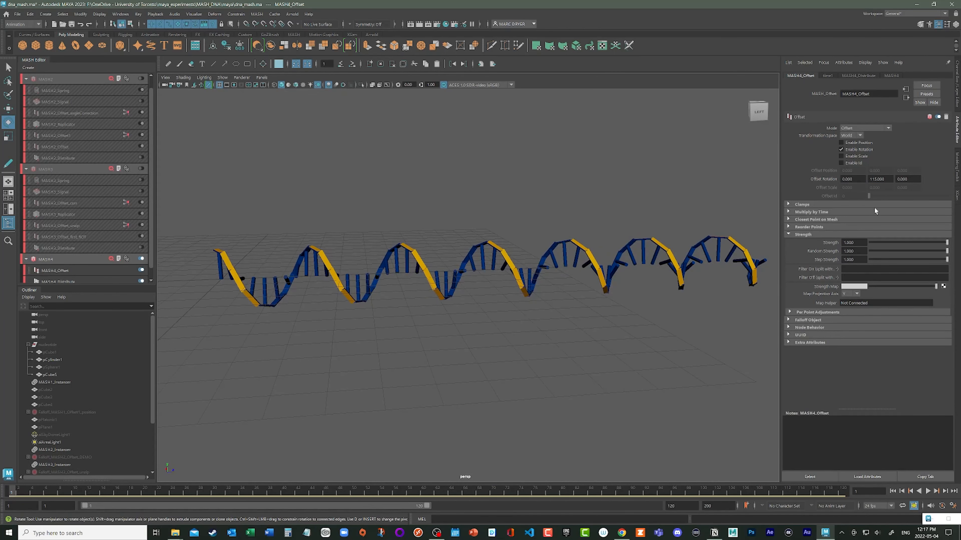
pyautogui.doubleClick(877, 179)
pyautogui.moveTo(920, 246); pyautogui.dragTo(960, 265)
pyautogui.keyDown('alt'); pyautogui.moveTo(519, 258); pyautogui.dragTo(501, 275); pyautogui.keyUp('alt')
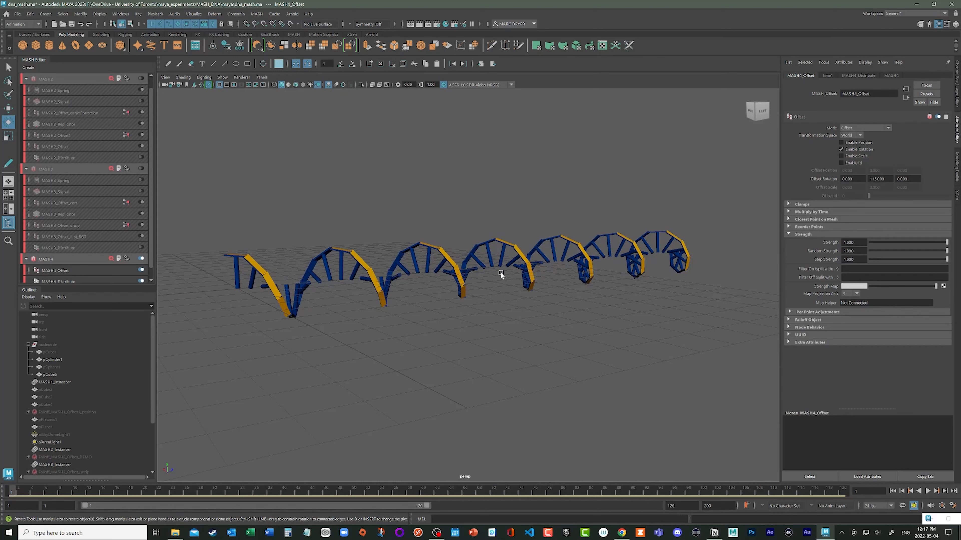
pyautogui.hotkey('ctrl', 's')
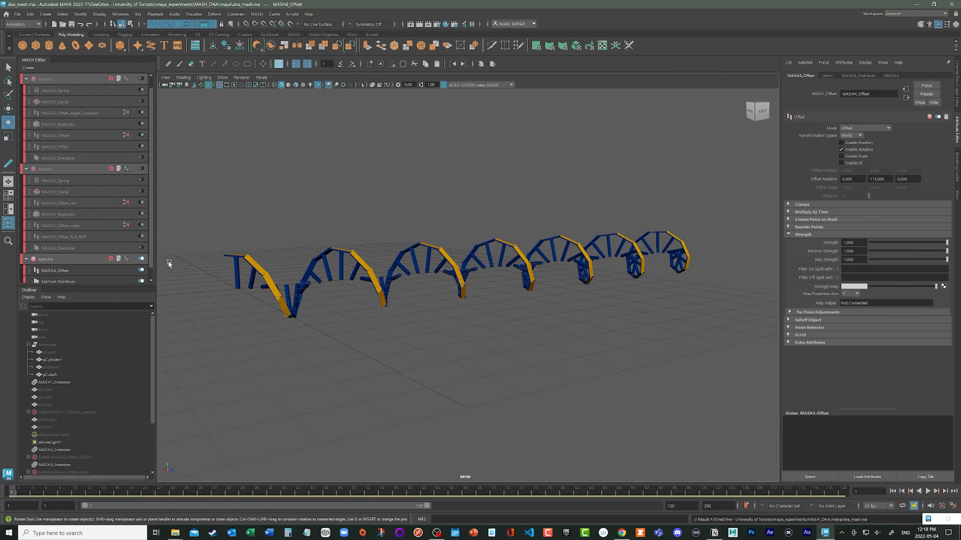
pyautogui.moveTo(259, 285)
pyautogui.keyDown('alt'); pyautogui.mouseDown()
pyautogui.moveTo(226, 279)
pyautogui.moveTo(242, 261)
pyautogui.moveTo(254, 295)
pyautogui.mouseUp(); pyautogui.keyUp('alt')
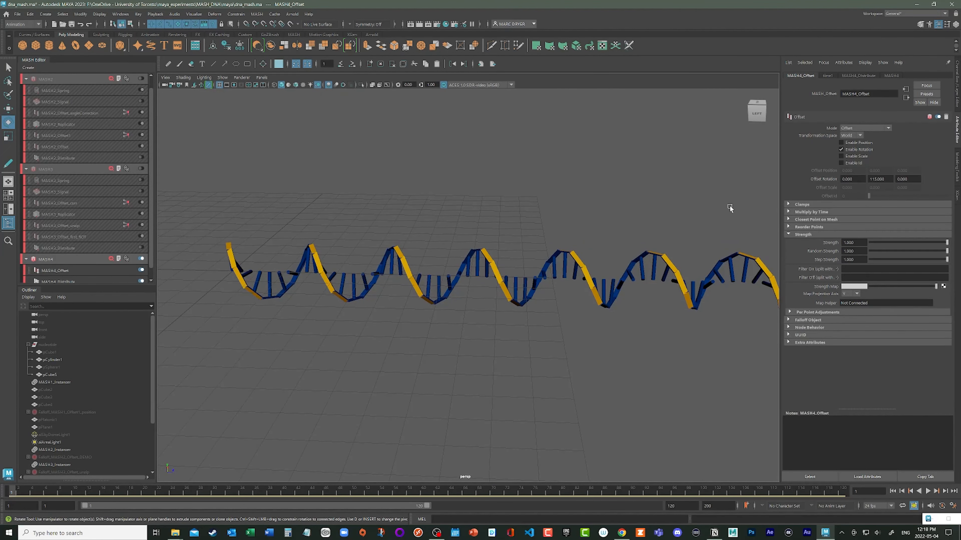
# - Add a Replicator node to the MASH4 network and set its number of replicants to 1
pyautogui.click(116, 113)
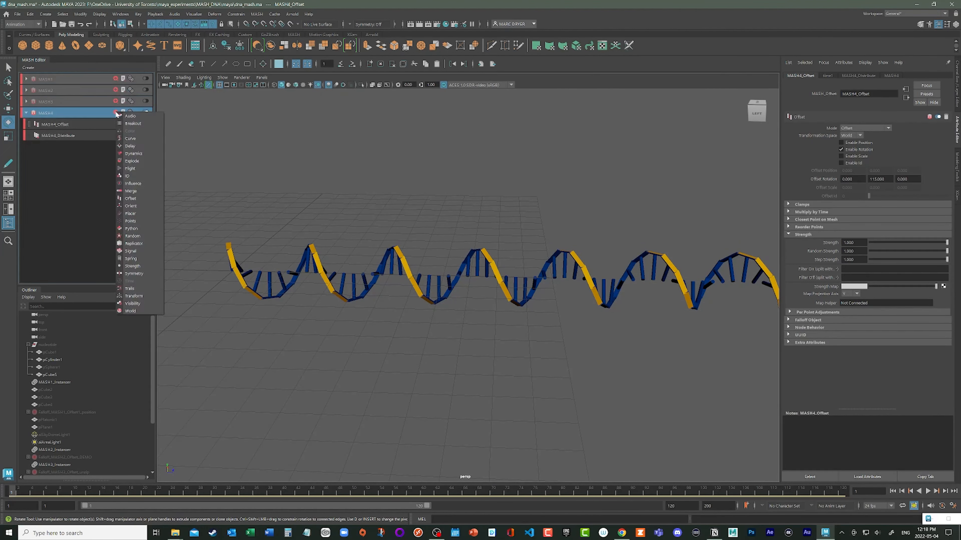
pyautogui.click(136, 243)
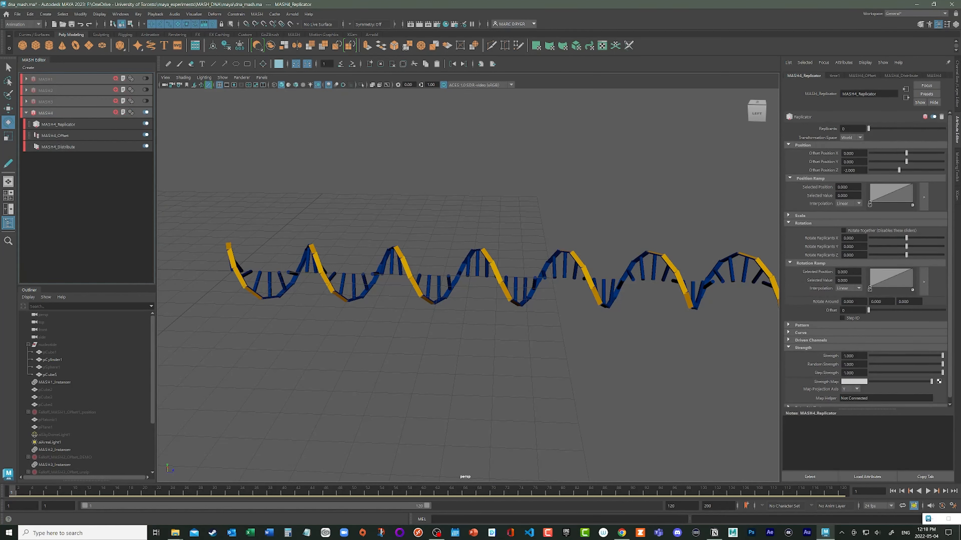
pyautogui.doubleClick(844, 130)
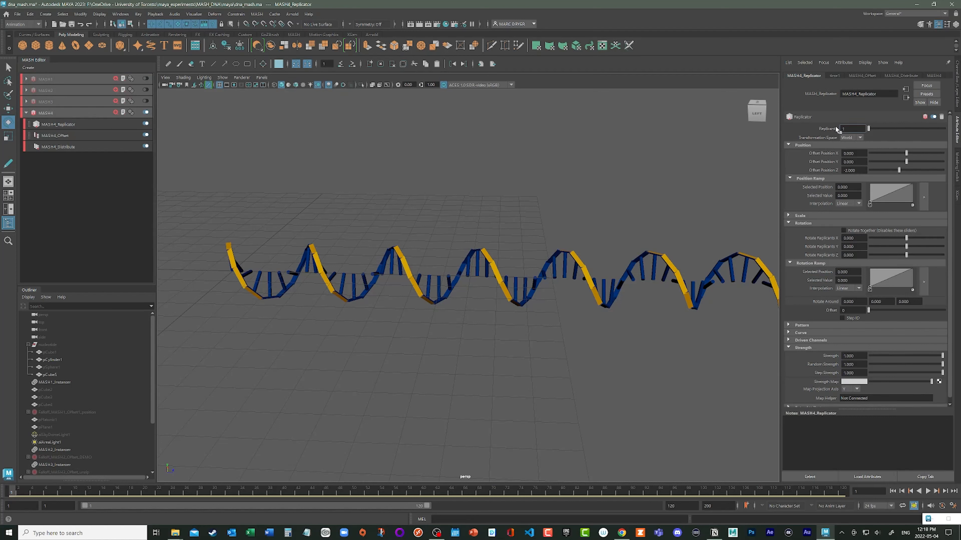
pyautogui.write('1')
pyautogui.press('Return')
pyautogui.keyDown('alt'); pyautogui.moveTo(526, 300); pyautogui.dragTo(507, 289); pyautogui.keyUp('alt')
pyautogui.keyDown('alt'); pyautogui.moveTo(443, 279); pyautogui.dragTo(457, 309); pyautogui.keyUp('alt')
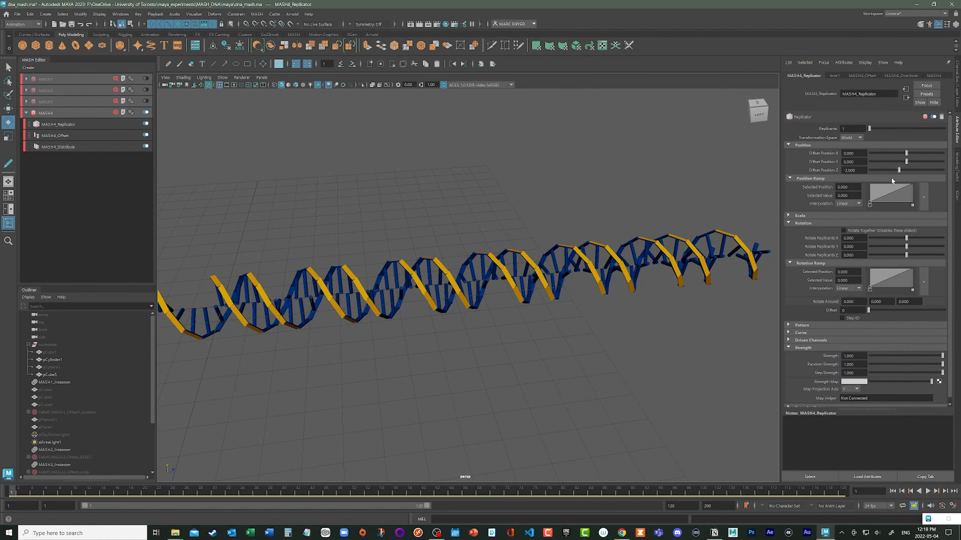
# - Try different Z offset positions for the replicated strand, and set the Replicator's Offset Position Z to 0
pyautogui.moveTo(899, 170); pyautogui.dragTo(900, 172)
pyautogui.keyDown('alt'); pyautogui.moveTo(746, 203); pyautogui.dragTo(737, 189); pyautogui.keyUp('alt')
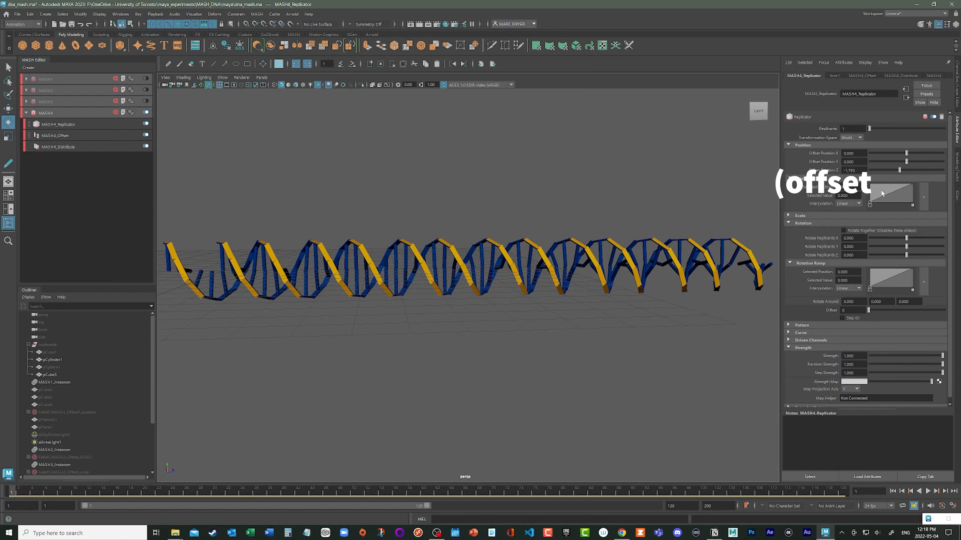
pyautogui.moveTo(897, 172); pyautogui.dragTo(826, 171)
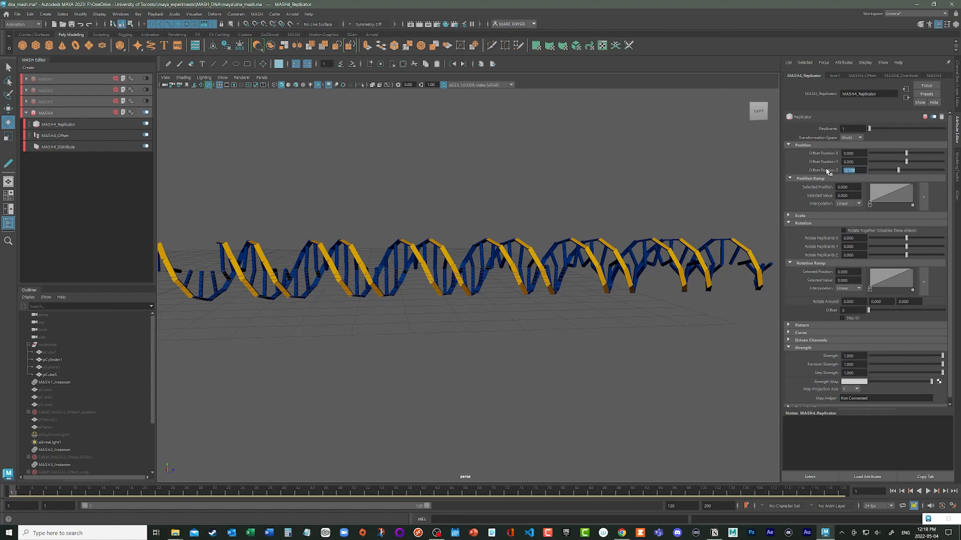
pyautogui.write('0')
pyautogui.press('Return')
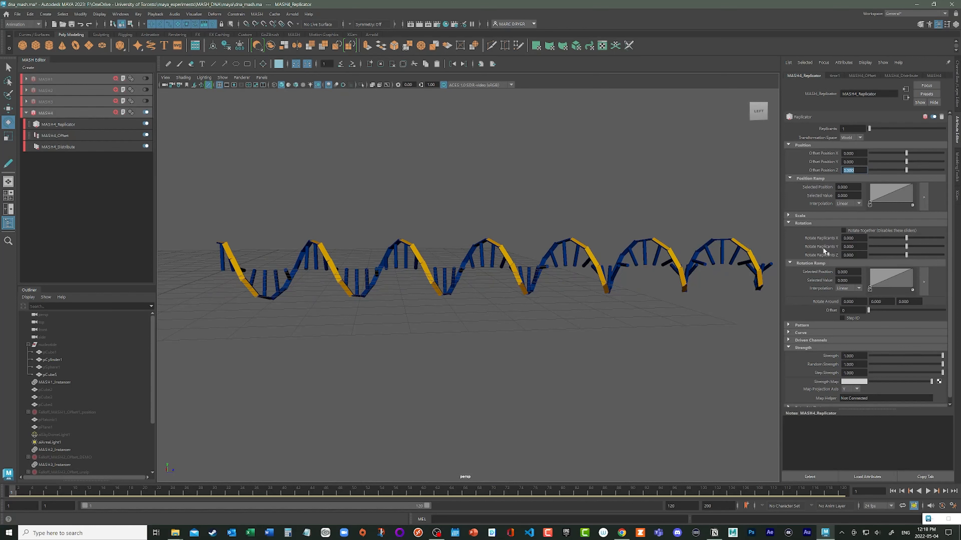
# - Rotate the second strand around the helix by setting Rotate Replicants Z to 133, and clear the selection
pyautogui.moveTo(906, 255); pyautogui.dragTo(931, 257)
pyautogui.click(851, 255)
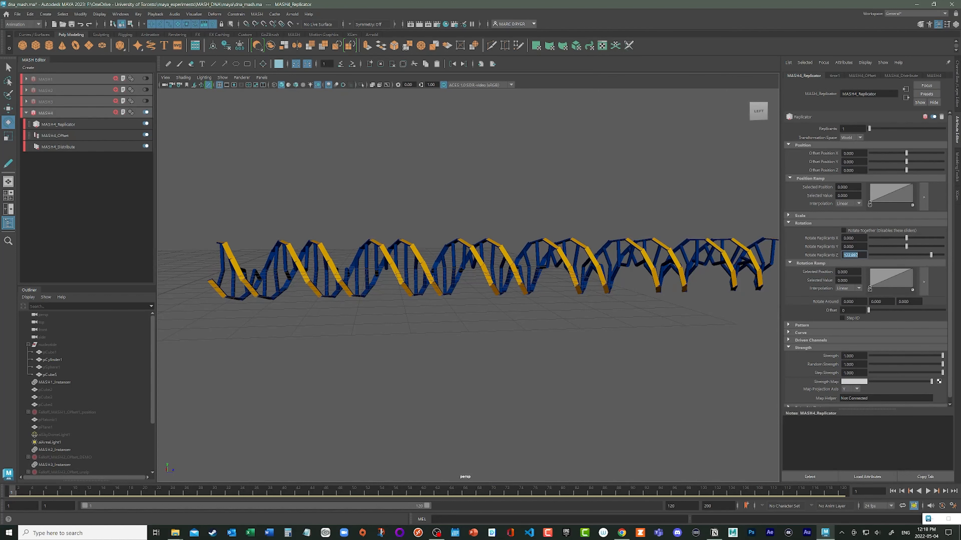
pyautogui.write('133')
pyautogui.press('Return')
pyautogui.keyDown('alt'); pyautogui.moveTo(502, 286); pyautogui.dragTo(522, 300); pyautogui.keyUp('alt')
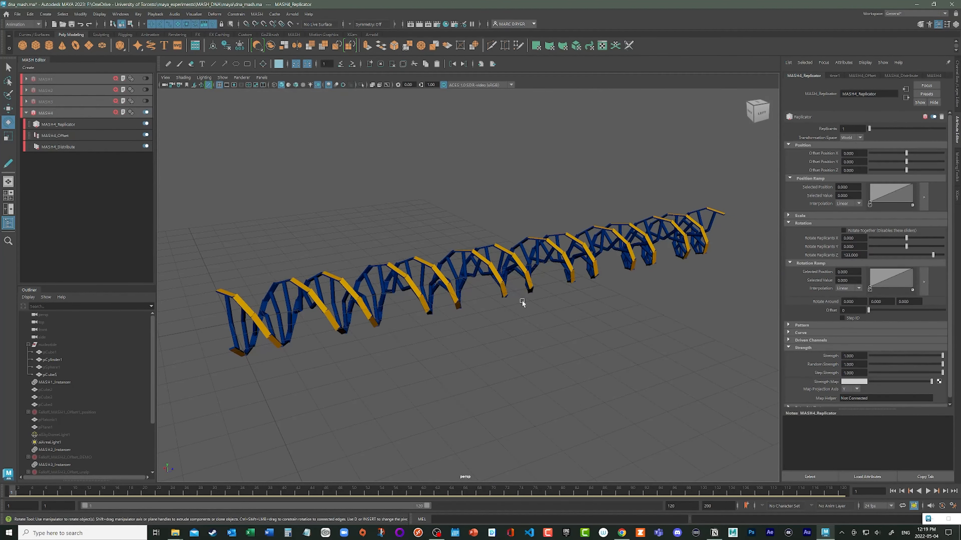
pyautogui.keyDown('alt'); pyautogui.moveTo(615, 335); pyautogui.dragTo(513, 305); pyautogui.keyUp('alt')
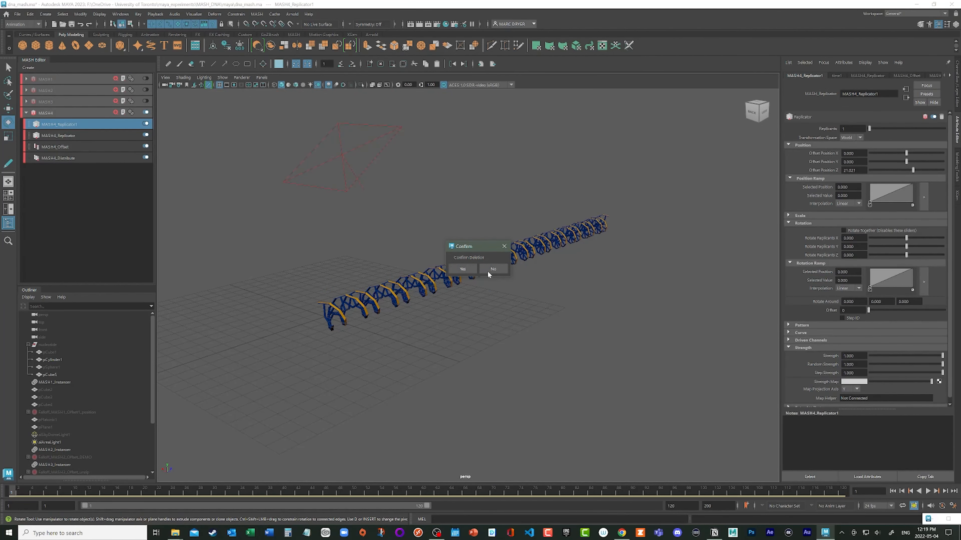
pyautogui.click(464, 270)
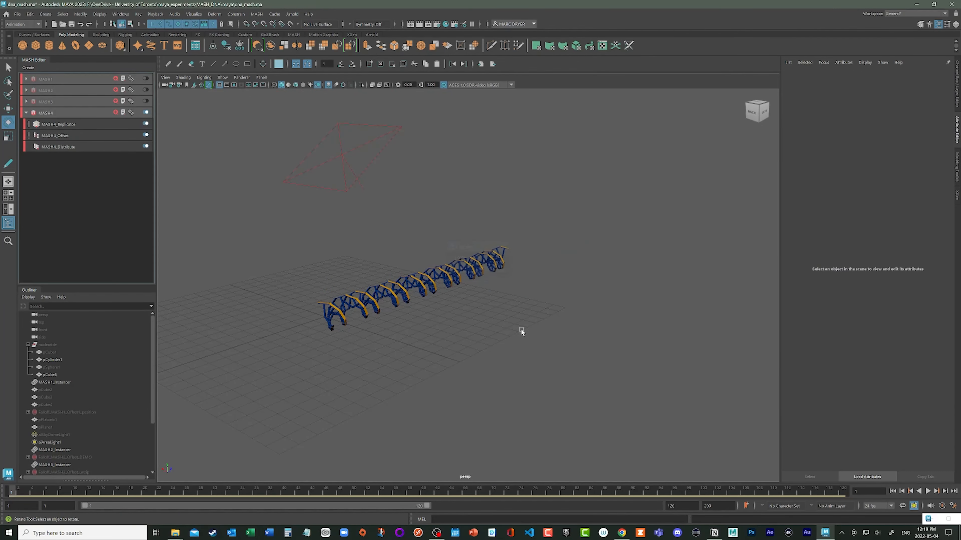
pyautogui.keyDown('alt'); pyautogui.moveTo(399, 344); pyautogui.dragTo(549, 252); pyautogui.keyUp('alt')
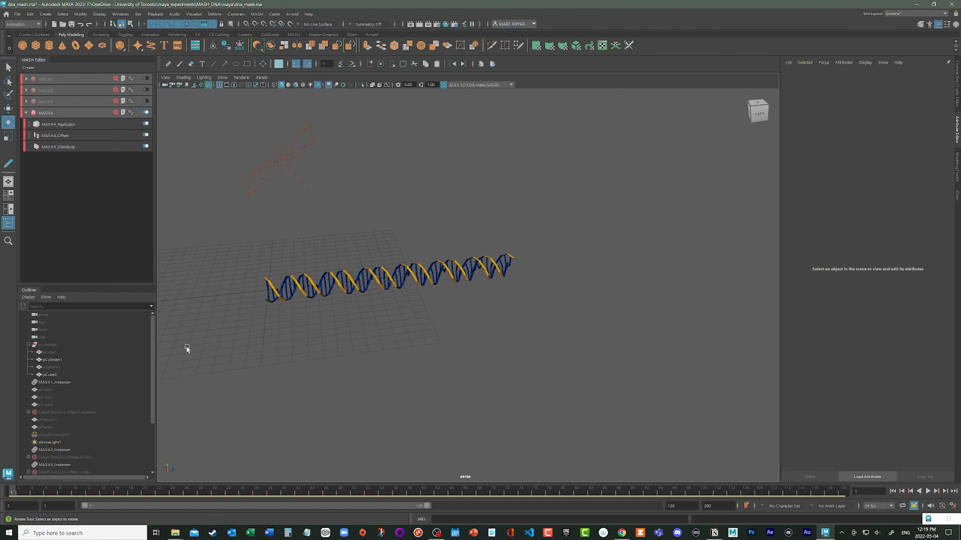
# - Lengthen the double helix by setting the MASH4 Distribute node's Number of Points to 120 and its Z Offset to 42
pyautogui.click(64, 148)
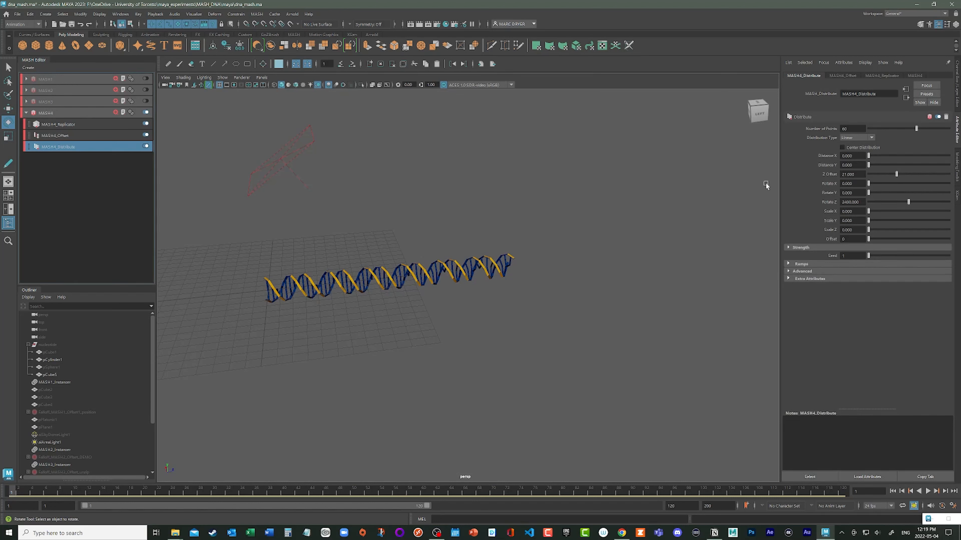
pyautogui.doubleClick(845, 130)
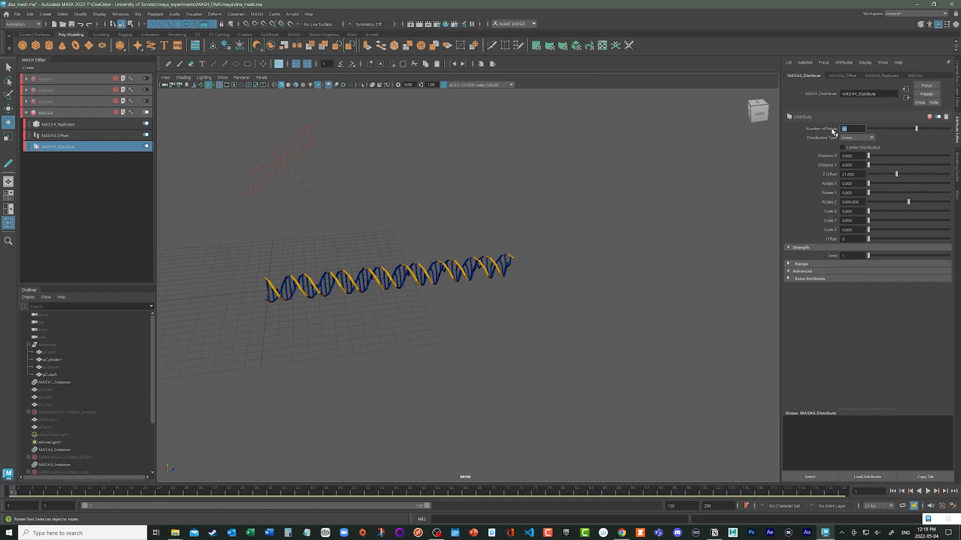
pyautogui.write('120')
pyautogui.press('Return')
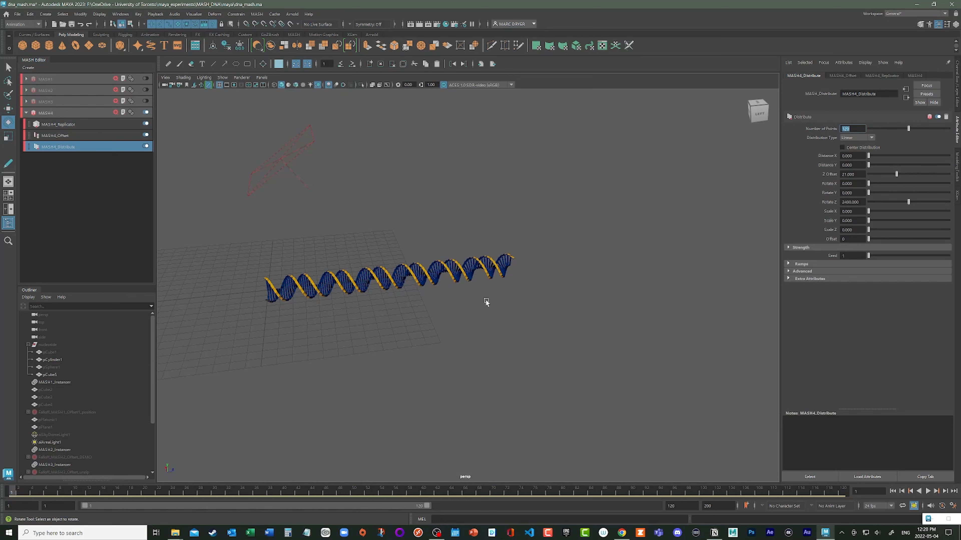
pyautogui.click(854, 174)
pyautogui.doubleClick(851, 174)
pyautogui.write('42')
pyautogui.press('Return')
# - Set the Distribute node's Rotate Z to 4800 and save the scene
pyautogui.moveTo(861, 203); pyautogui.dragTo(813, 201)
pyautogui.write('4')
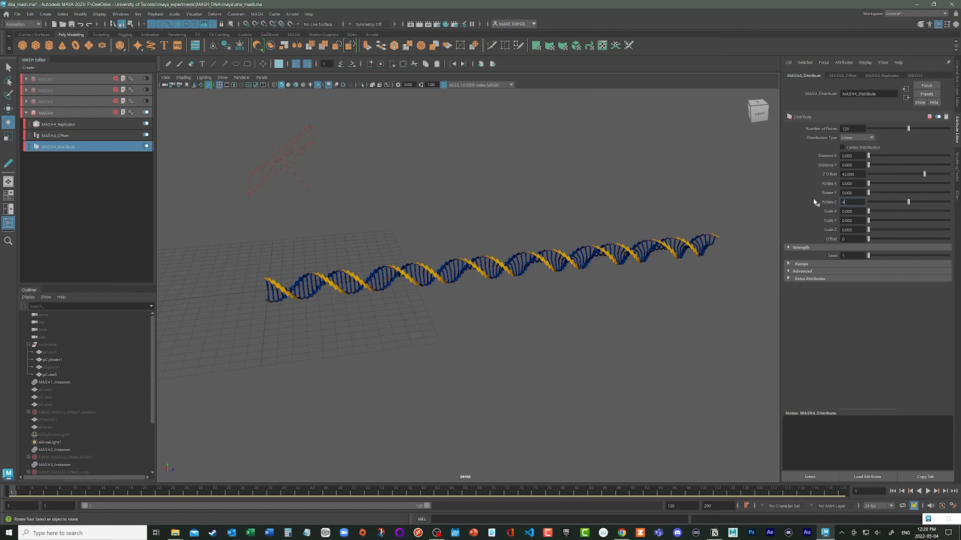
pyautogui.write('800')
pyautogui.press('Return')
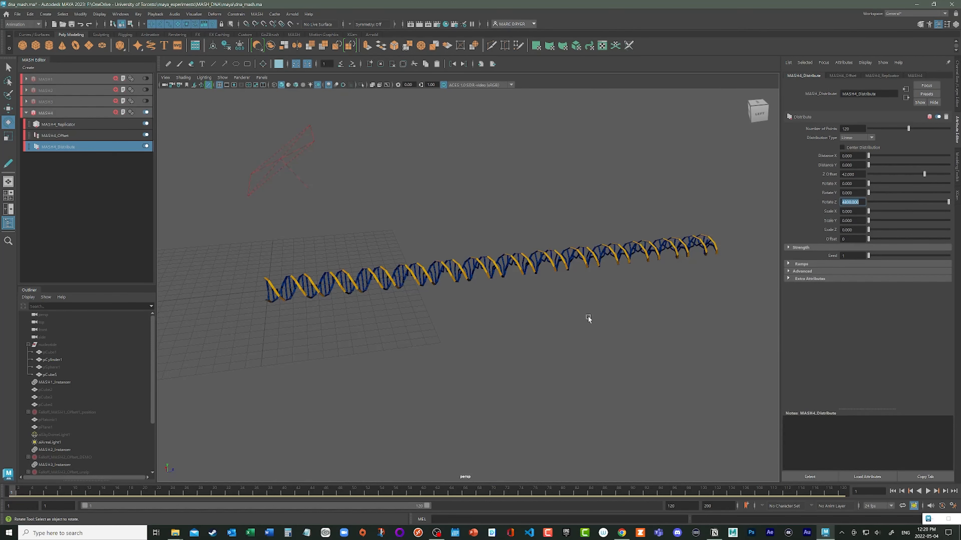
pyautogui.moveTo(588, 315)
pyautogui.keyDown('alt'); pyautogui.mouseDown()
pyautogui.moveTo(517, 317)
pyautogui.moveTo(576, 315)
pyautogui.mouseUp(); pyautogui.keyUp('alt')
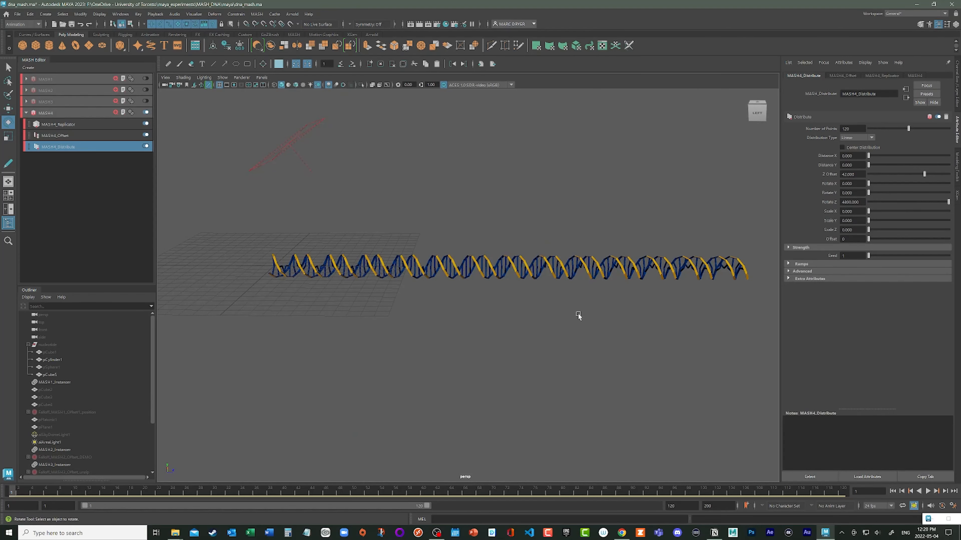
pyautogui.hotkey('ctrl', 's')
pyautogui.keyDown('alt'); pyautogui.moveTo(319, 215); pyautogui.dragTo(332, 202); pyautogui.keyUp('alt')
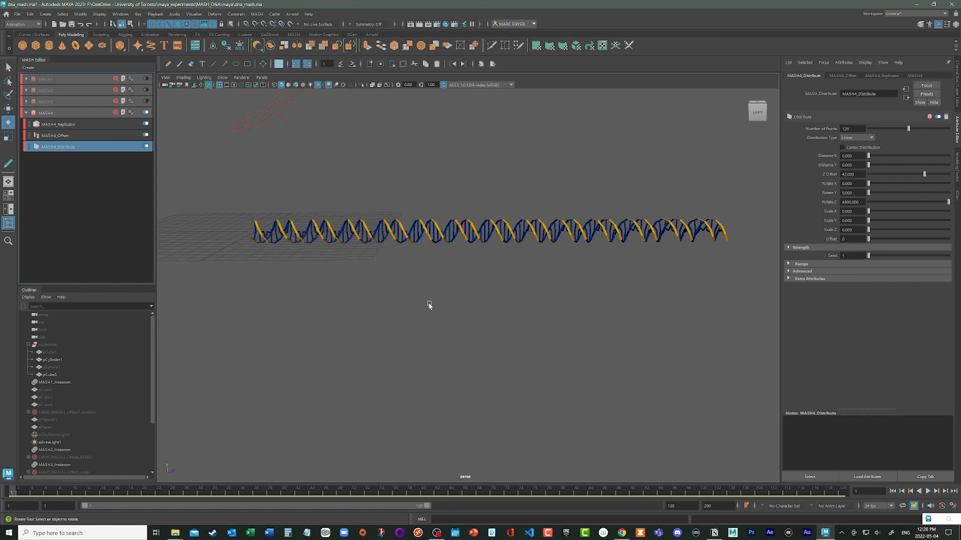
# - Restrict the MASH4 Distribute node's Strength to Rotation only, try Strength at 0, and undo that strength change
pyautogui.click(789, 248)
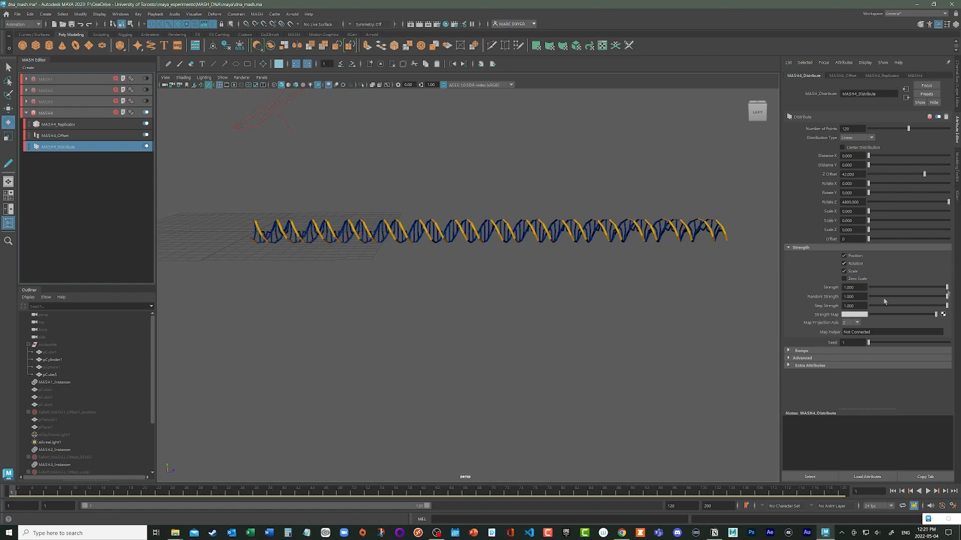
pyautogui.moveTo(947, 290); pyautogui.dragTo(869, 287)
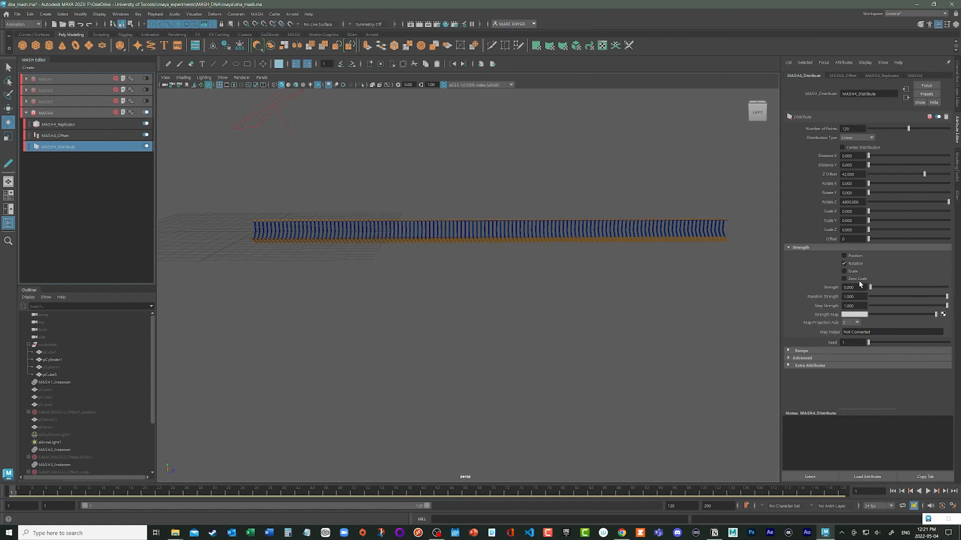
pyautogui.hotkey('ctrl', 'z')
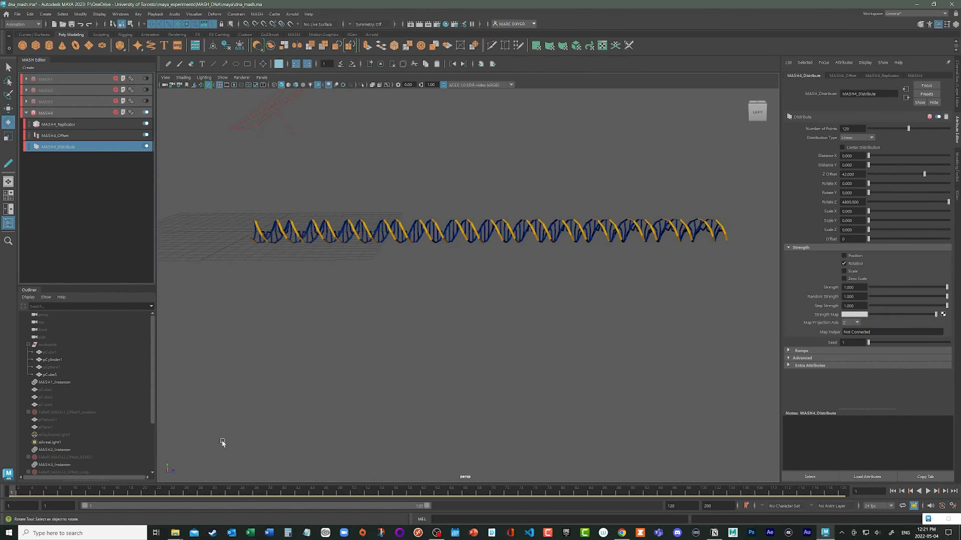
# - Advance the timeline to frame 24 and key the Distribute node's Strength at 1
pyautogui.hotkey('alt', 'v')
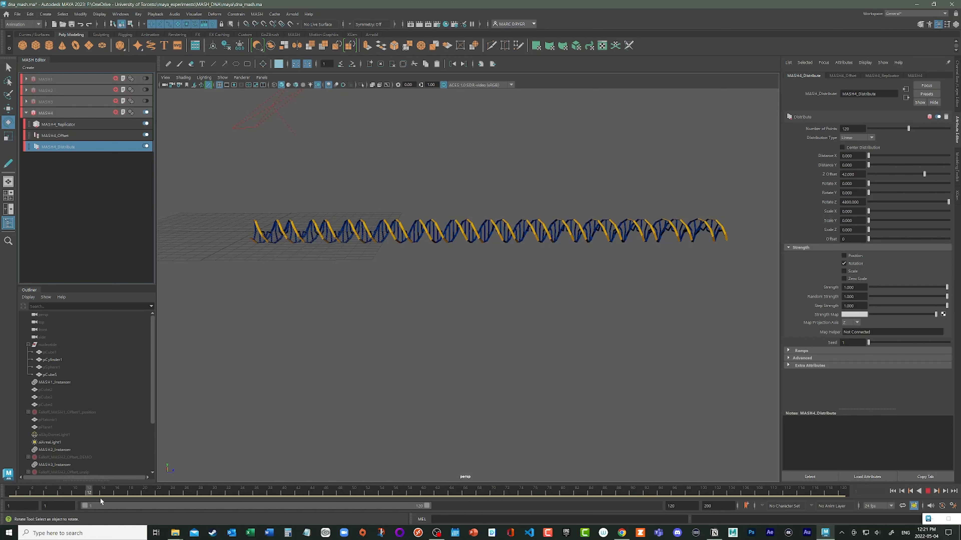
pyautogui.hotkey('alt', 'v')
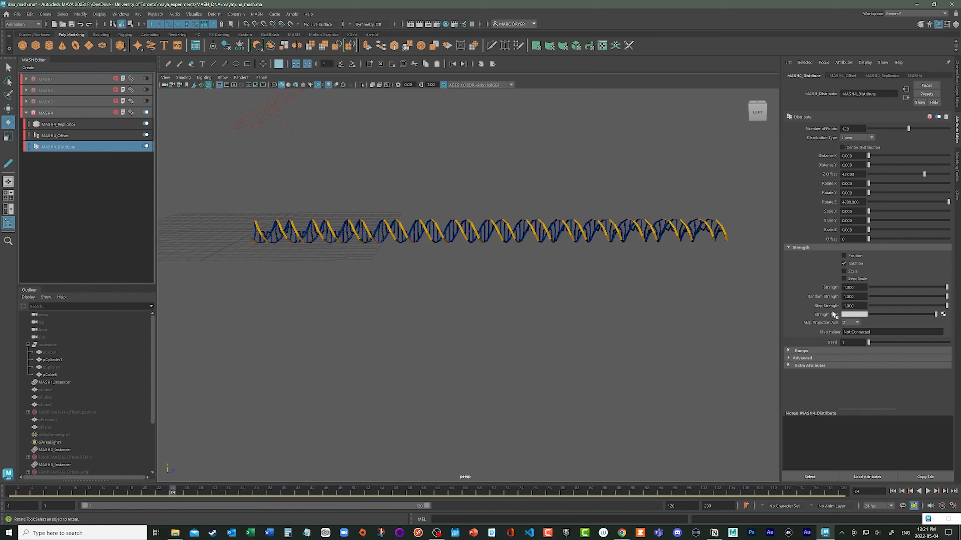
pyautogui.rightClick(832, 287)
pyautogui.click(858, 301)
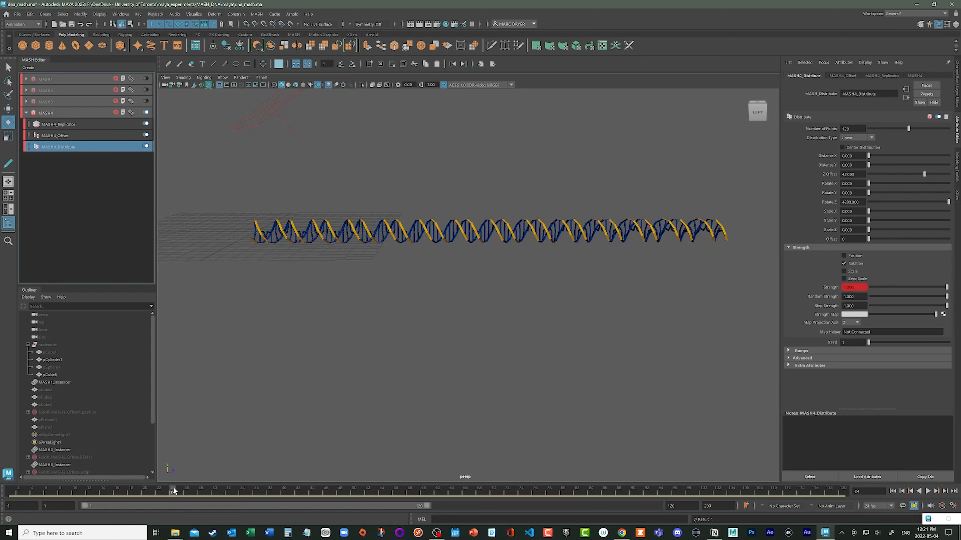
# - Advance to frame 48, set the Distribute node's Strength to 0, and key it
pyautogui.hotkey('alt', 'v')
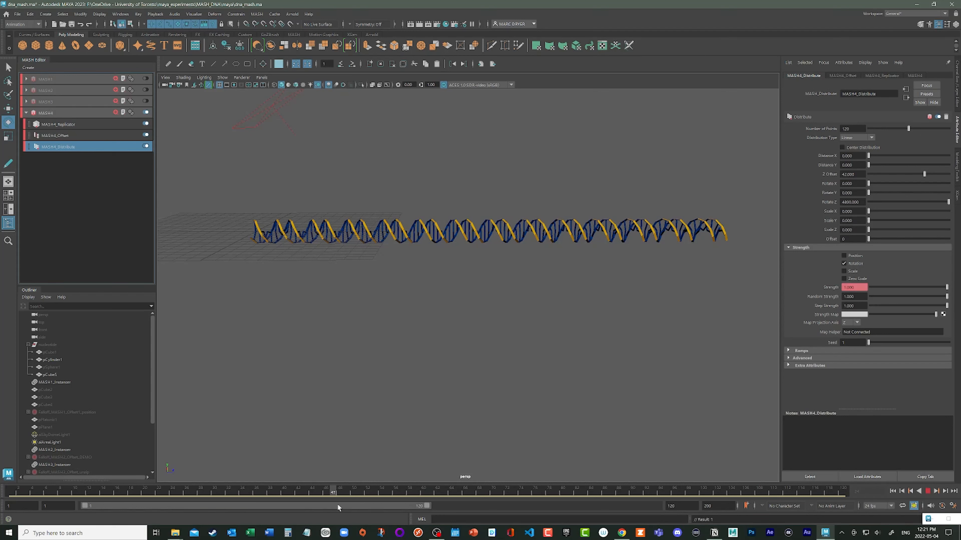
pyautogui.hotkey('alt', 'v')
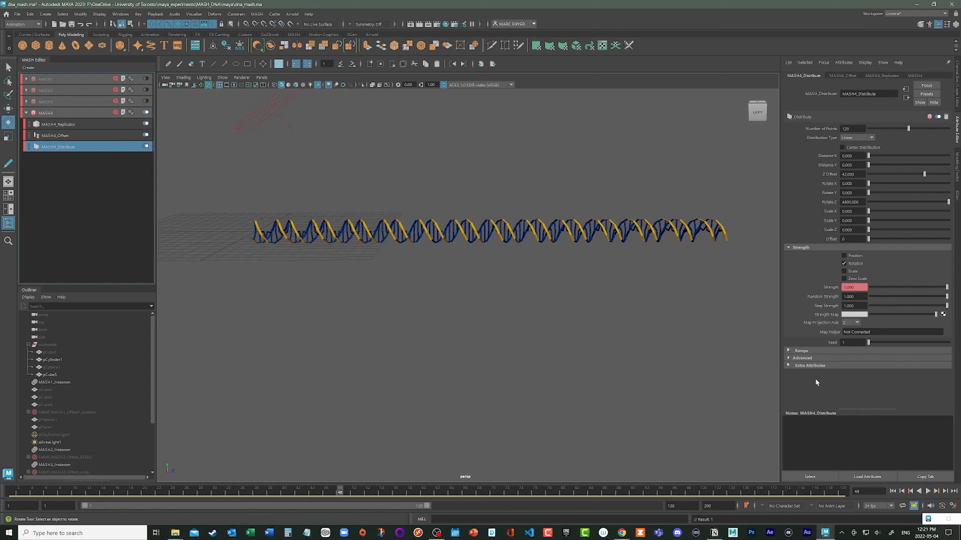
pyautogui.moveTo(947, 287); pyautogui.dragTo(864, 287)
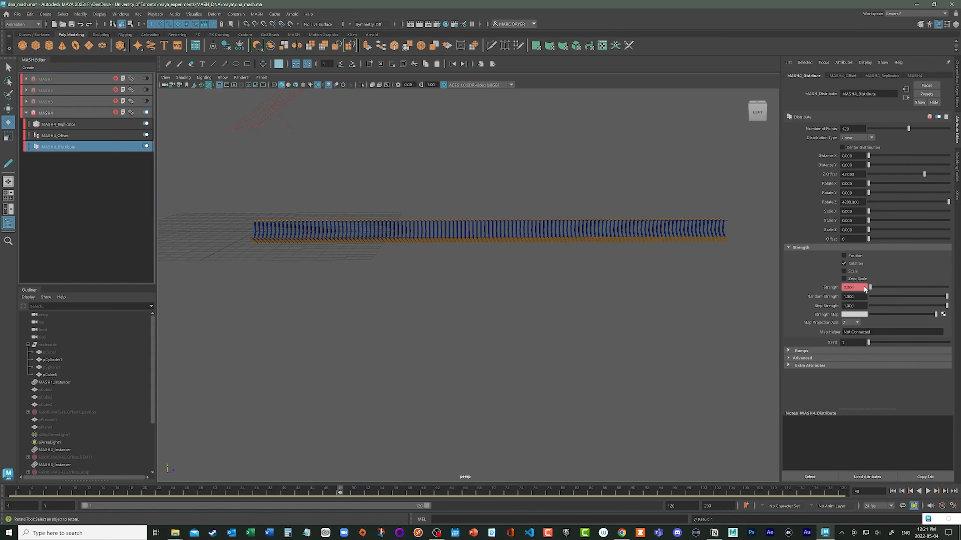
pyautogui.rightClick(837, 285)
pyautogui.click(877, 298)
# - Play the unwinding animation from the start and inspect the flattened strand up close
pyautogui.keyDown('alt'); pyautogui.moveTo(473, 328); pyautogui.dragTo(494, 328); pyautogui.keyUp('alt')
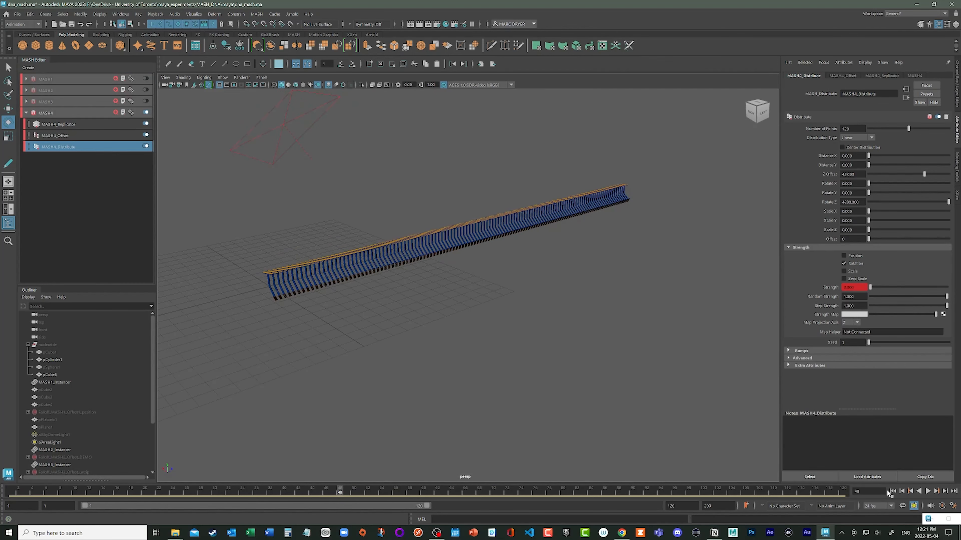
pyautogui.click(892, 492)
pyautogui.click(927, 492)
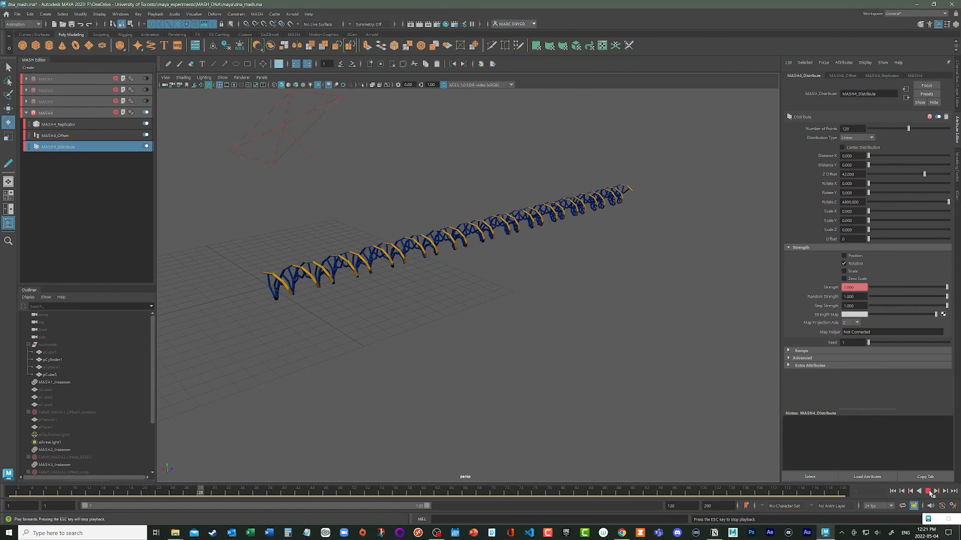
pyautogui.click(927, 492)
pyautogui.keyDown('alt'); pyautogui.moveTo(717, 405); pyautogui.dragTo(346, 336); pyautogui.keyUp('alt')
pyautogui.keyDown('alt'); pyautogui.moveTo(184, 300); pyautogui.dragTo(68, 147); pyautogui.keyUp('alt')
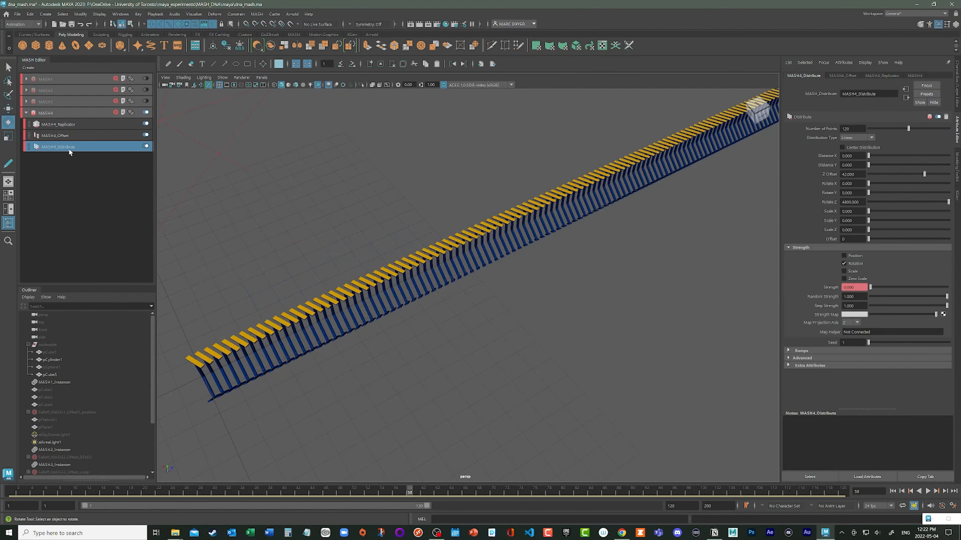
# - Rename the MASH4 Offset node as MASH4_Offset_BB_rot
pyautogui.click(56, 135)
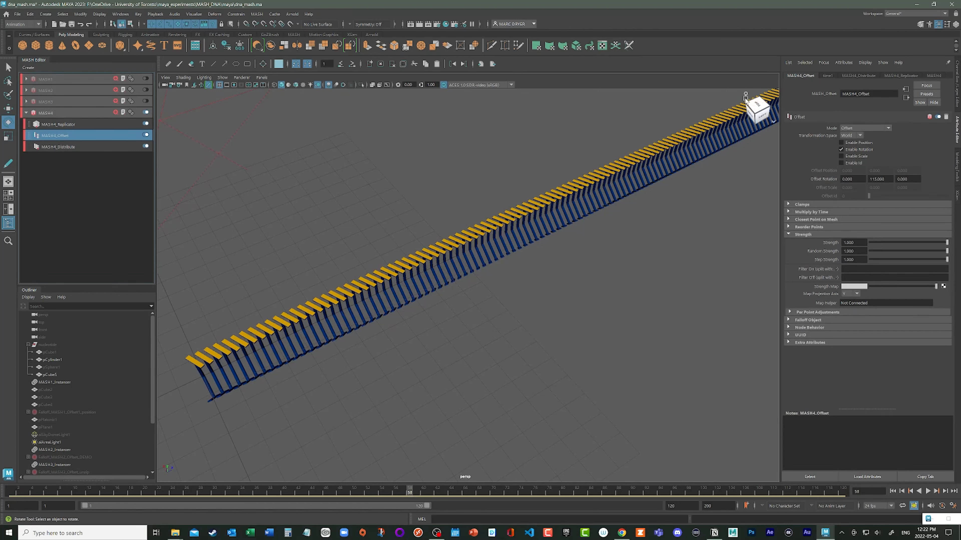
pyautogui.click(871, 94)
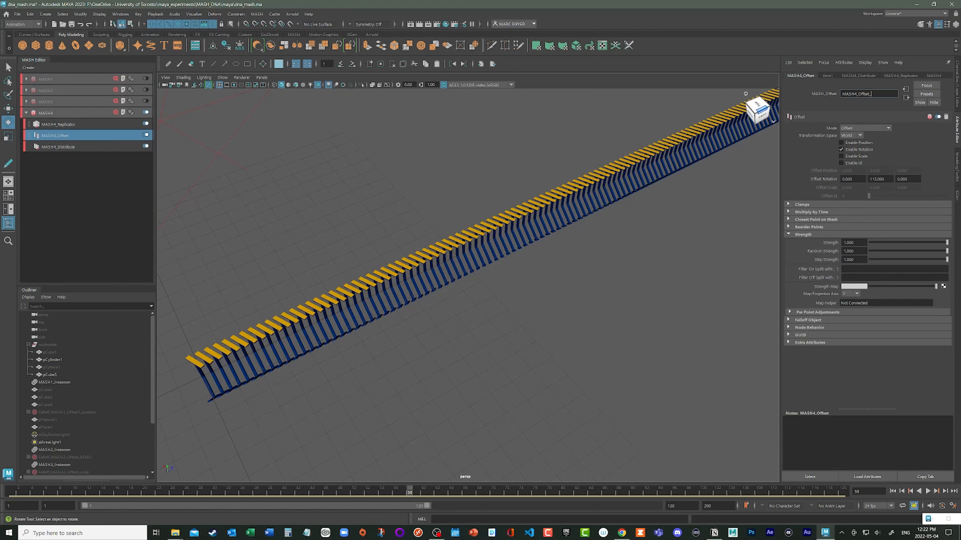
pyautogui.write('_BB_rot')
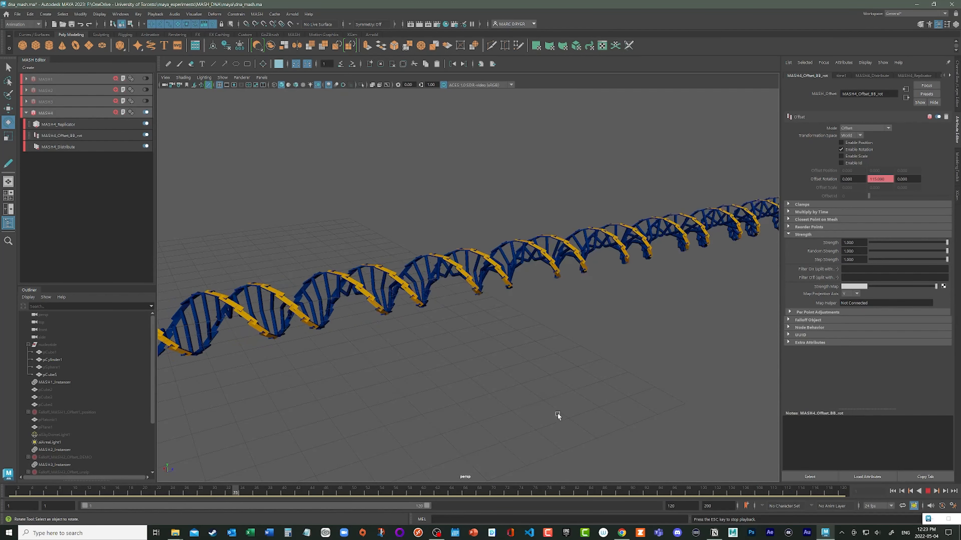
# - Stop playback of the backbone rotation and examine the angle between the two strands end-on
pyautogui.click(928, 492)
pyautogui.keyDown('alt'); pyautogui.moveTo(552, 374); pyautogui.dragTo(495, 328); pyautogui.keyUp('alt')
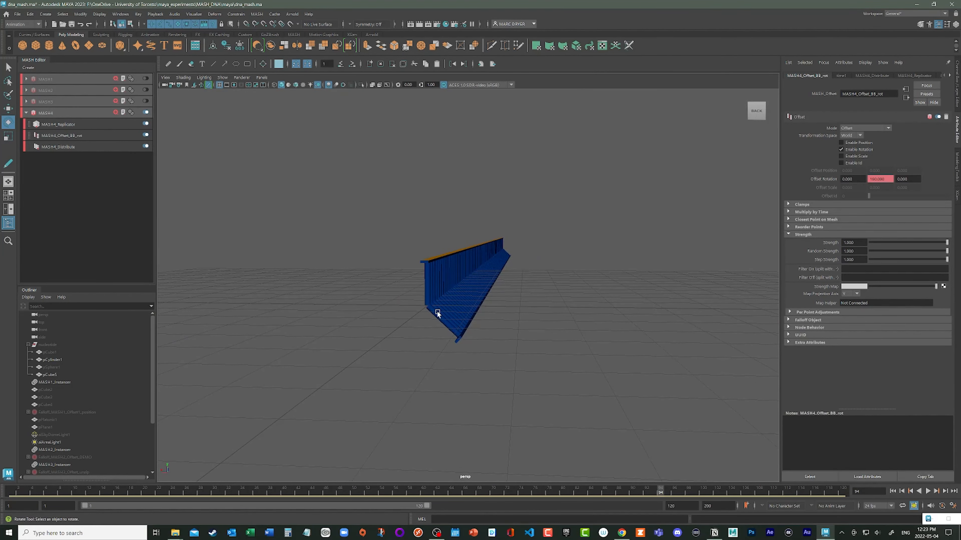
pyautogui.keyDown('alt'); pyautogui.moveTo(597, 362); pyautogui.dragTo(567, 367); pyautogui.keyUp('alt')
# - Key the MASH4 Replicator's Rotate Replicants Z at 133 on frame 24
pyautogui.click(78, 128)
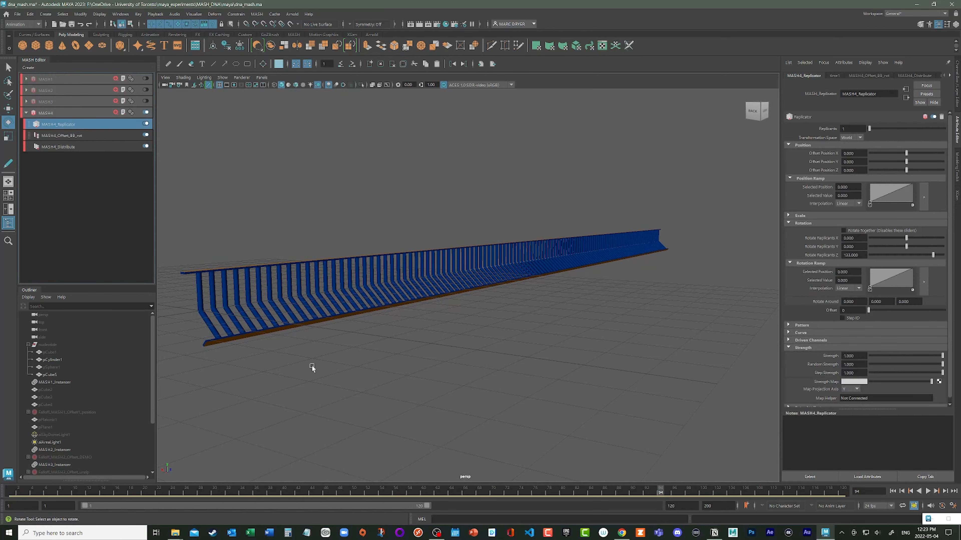
pyautogui.moveTo(301, 496); pyautogui.dragTo(172, 495)
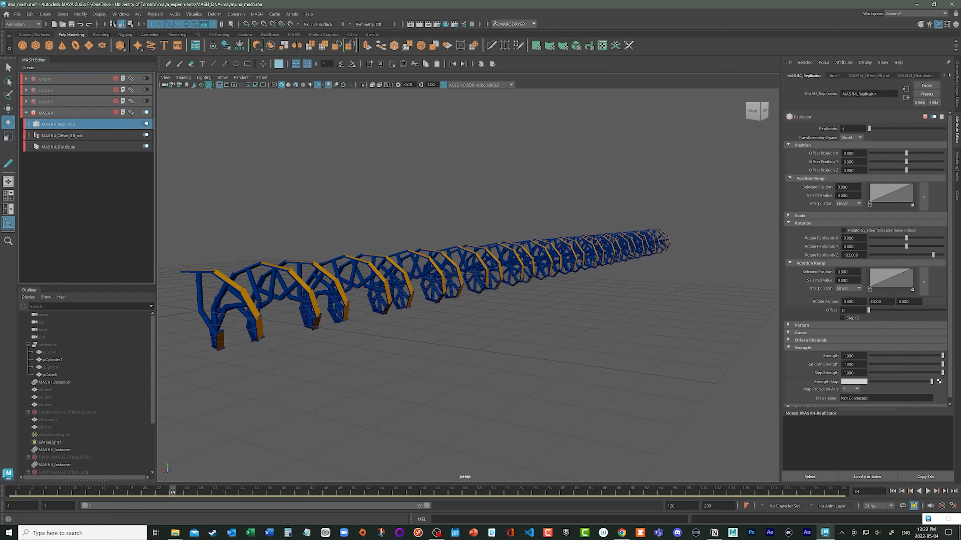
pyautogui.rightClick(850, 256)
pyautogui.click(863, 267)
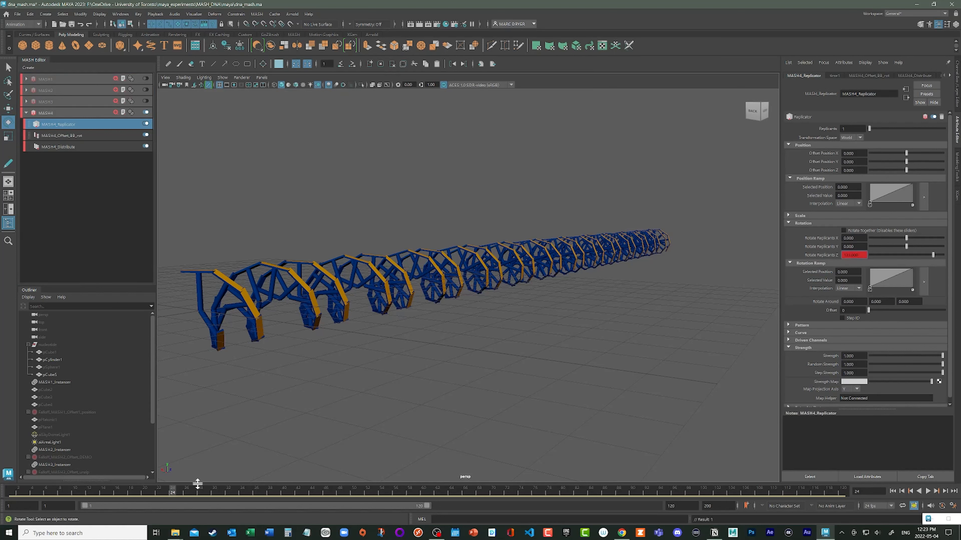
# - At frame 48, set the Replicator's Rotate Replicants Z to 180, key it, and check the motion on the timeline
pyautogui.hotkey('alt', 'v')
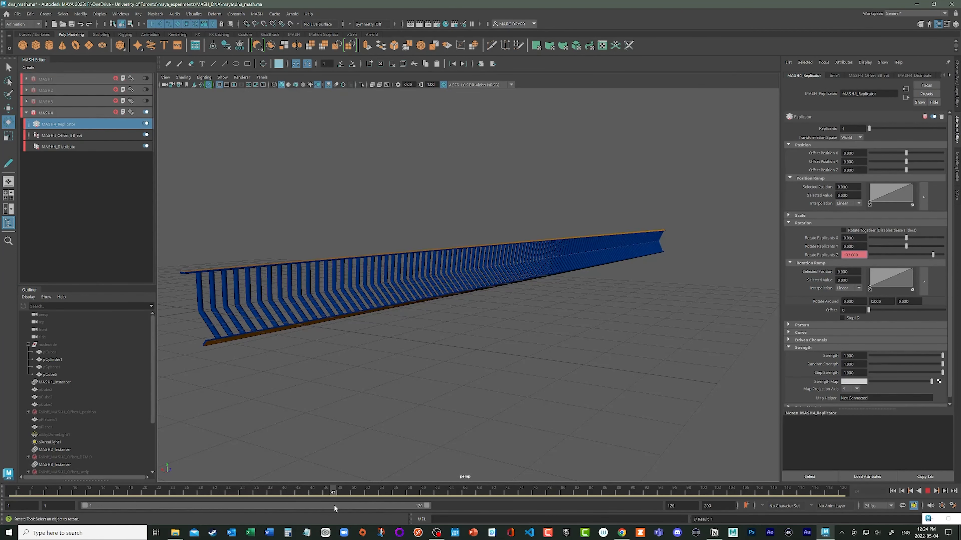
pyautogui.hotkey('alt', 'v')
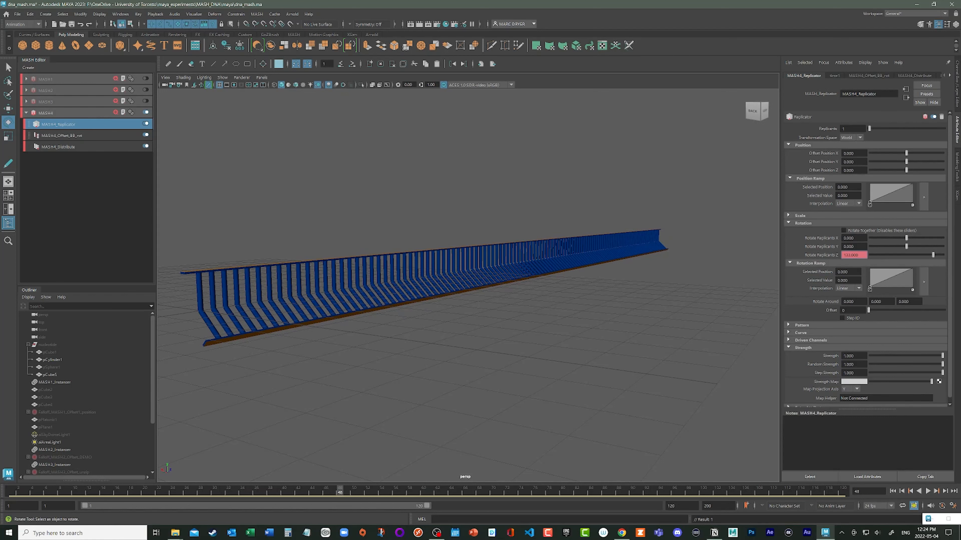
pyautogui.moveTo(860, 256); pyautogui.dragTo(815, 257)
pyautogui.write('180')
pyautogui.press('Return')
pyautogui.rightClick(844, 255)
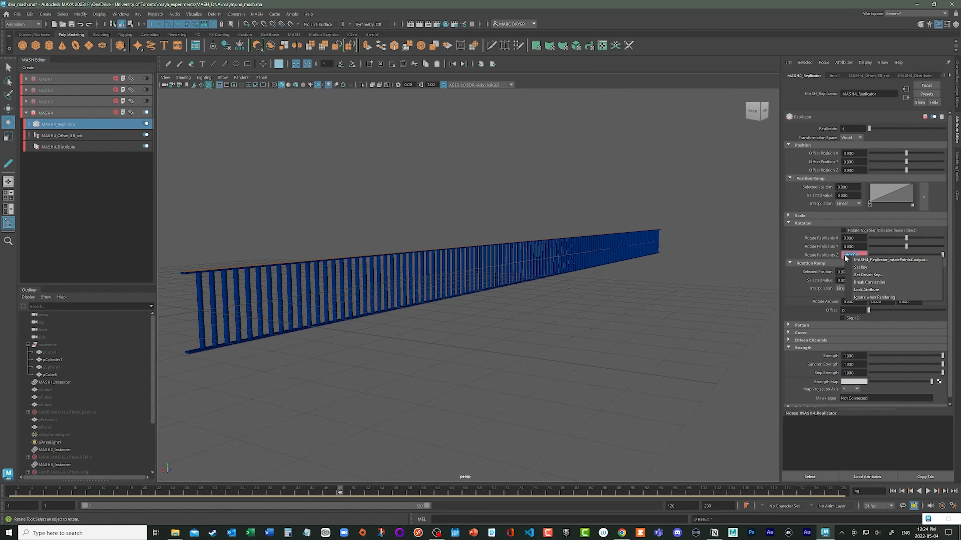
pyautogui.click(857, 267)
pyautogui.click(901, 492)
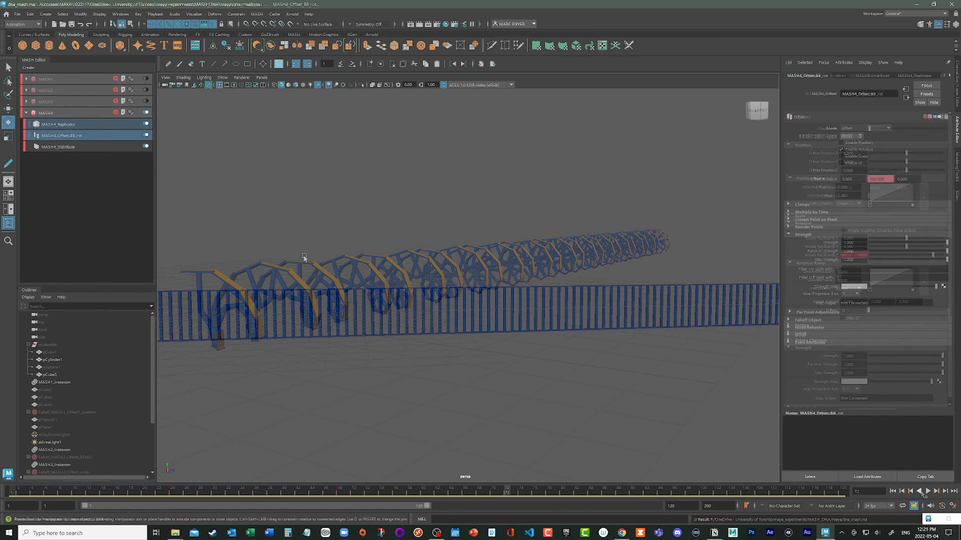
pyautogui.moveTo(304, 254)
pyautogui.keyDown('alt'); pyautogui.mouseDown()
pyautogui.moveTo(424, 290)
pyautogui.moveTo(342, 249)
pyautogui.moveTo(285, 233)
pyautogui.moveTo(279, 250)
pyautogui.moveTo(302, 237)
pyautogui.mouseUp(); pyautogui.keyUp('alt')
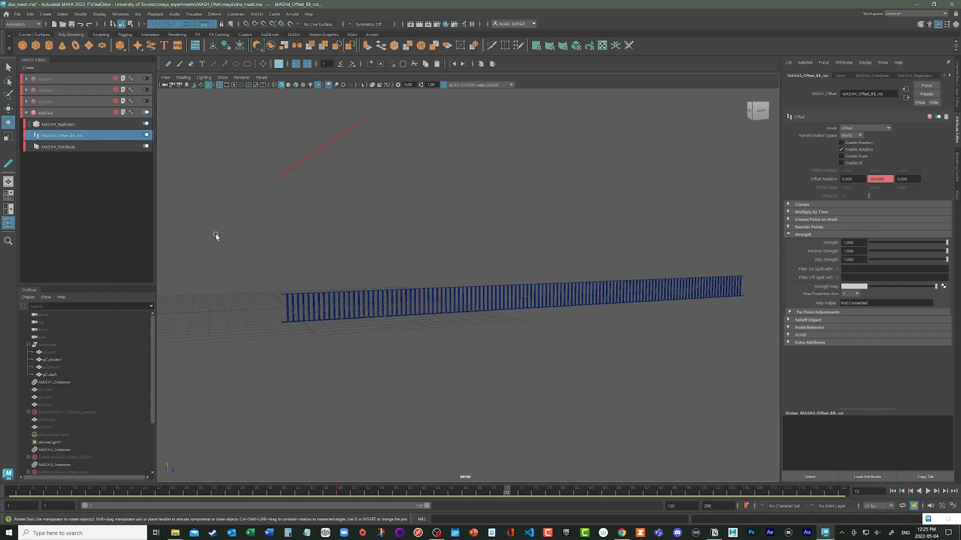
# - Add an Offset node to the MASH4 network, name it MASH4_Offset_unzip, and leave only Position enabled
pyautogui.click(76, 125)
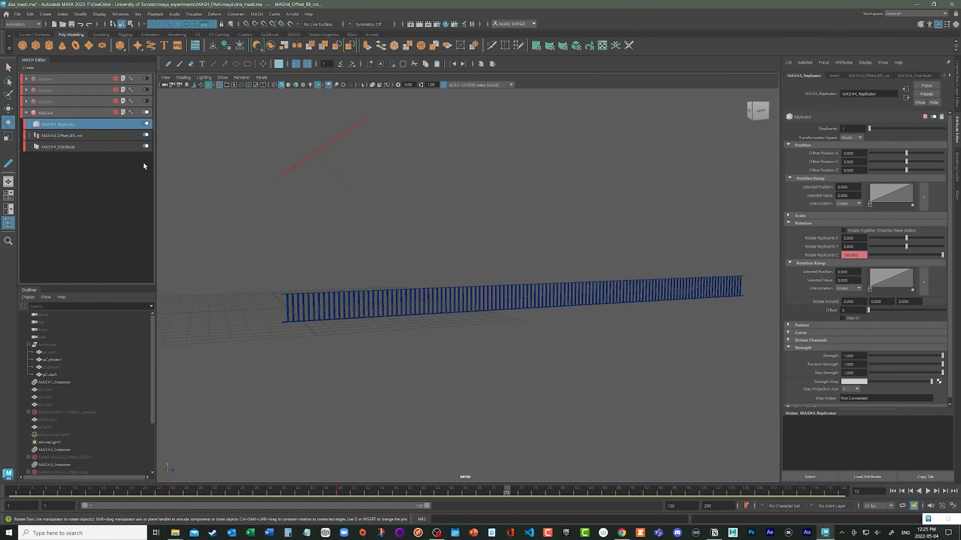
pyautogui.click(116, 112)
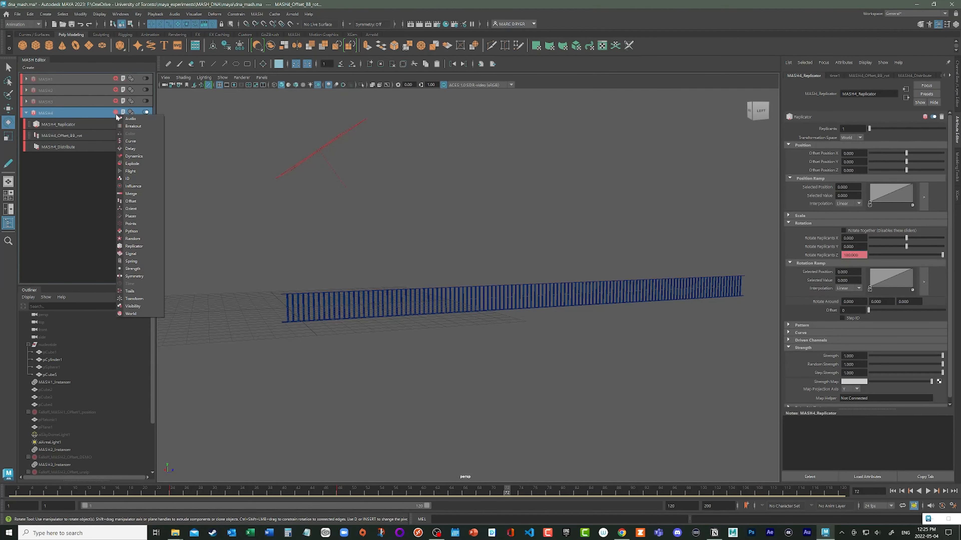
pyautogui.click(131, 201)
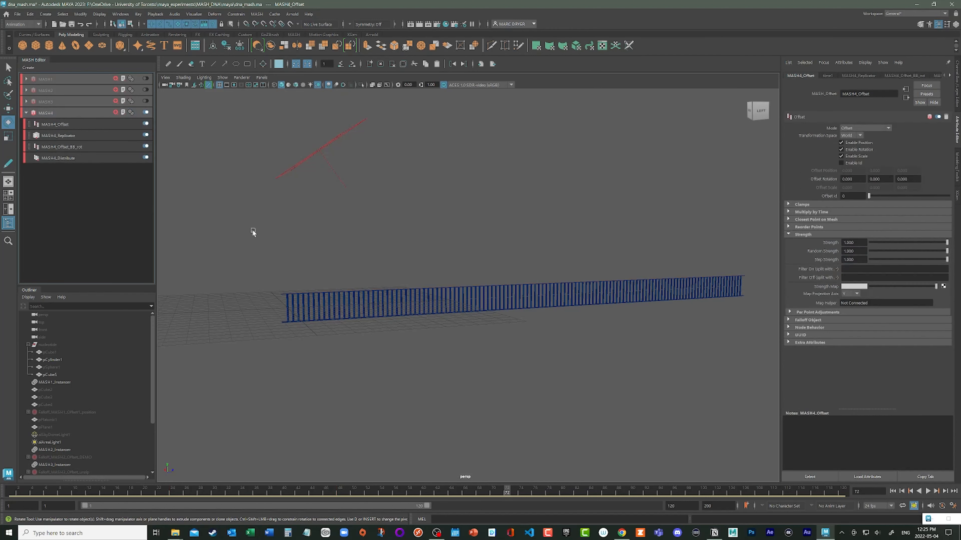
pyautogui.click(869, 93)
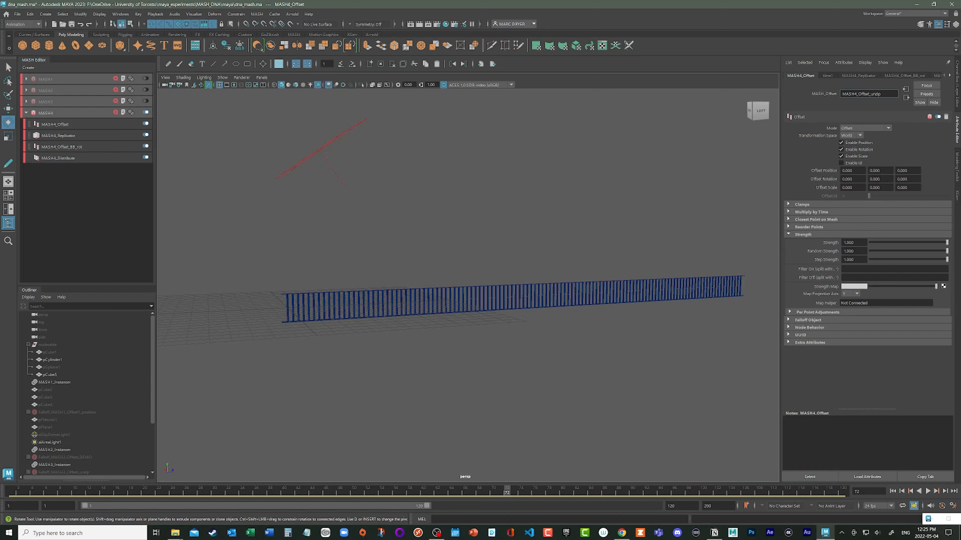
pyautogui.click(858, 150)
pyautogui.click(841, 156)
pyautogui.write('_unzip')
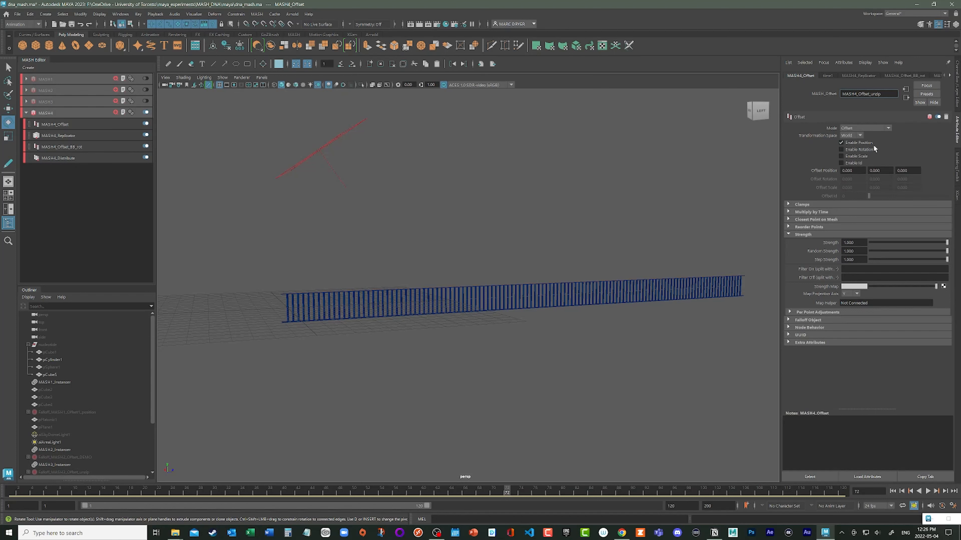
# - Set the unzip Offset node's Offset Position Y to 2 and inspect the shifted strands
pyautogui.click(880, 170)
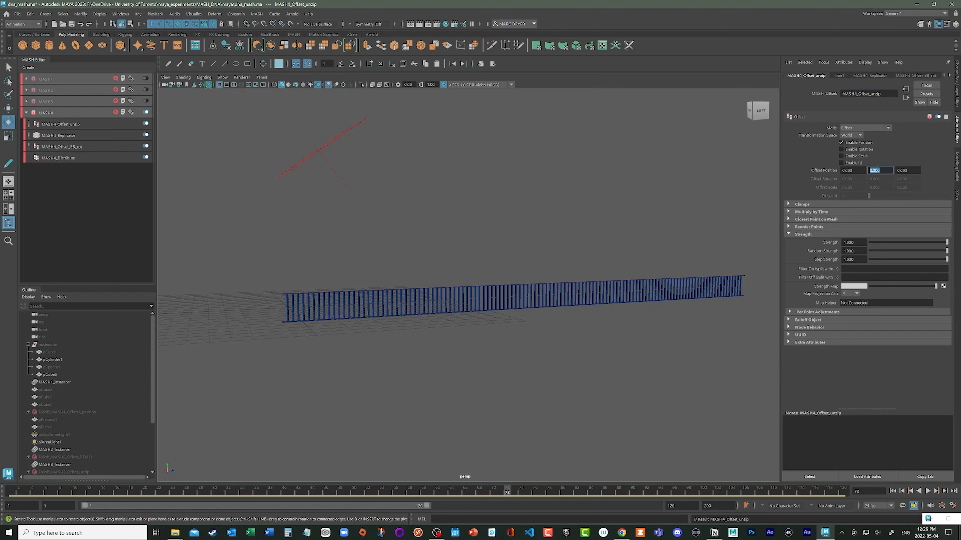
pyautogui.write('2')
pyautogui.press('Return')
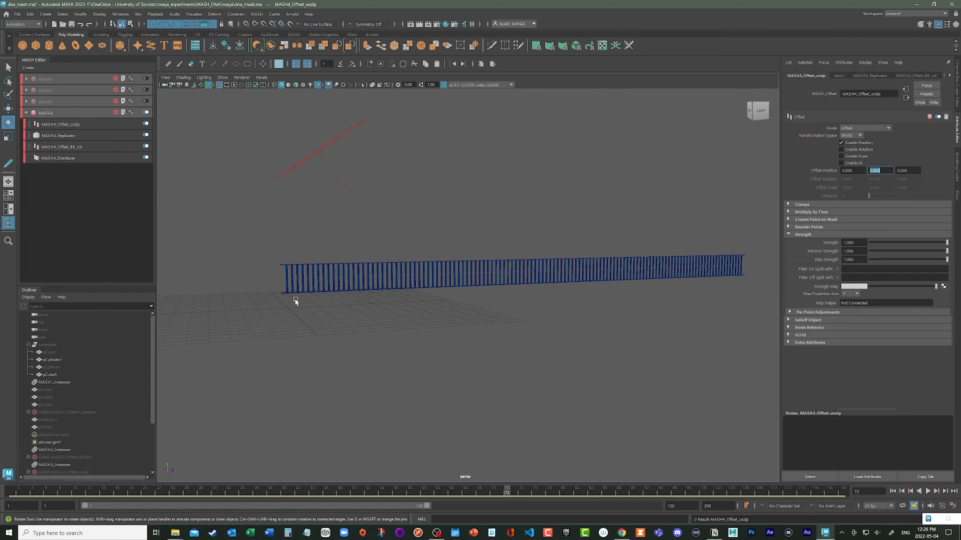
pyautogui.keyDown('alt'); pyautogui.moveTo(294, 298); pyautogui.dragTo(392, 302, button='right'); pyautogui.keyUp('alt')
pyautogui.keyDown('alt'); pyautogui.moveTo(363, 294); pyautogui.dragTo(438, 298, button='middle'); pyautogui.keyUp('alt')
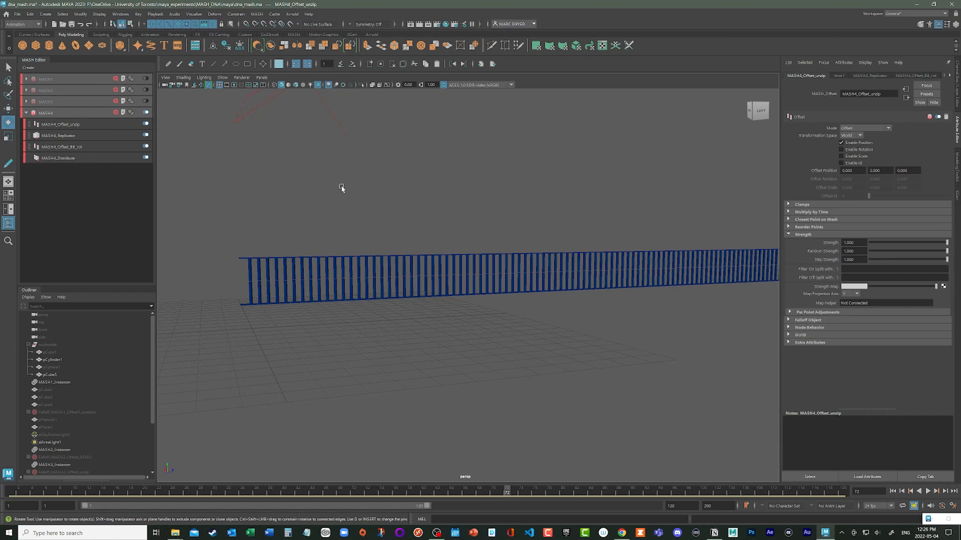
# - Move the MASH4_Offset_unzip node below the Replicator in the MASH4 network and inspect the separated strands
pyautogui.click(257, 15)
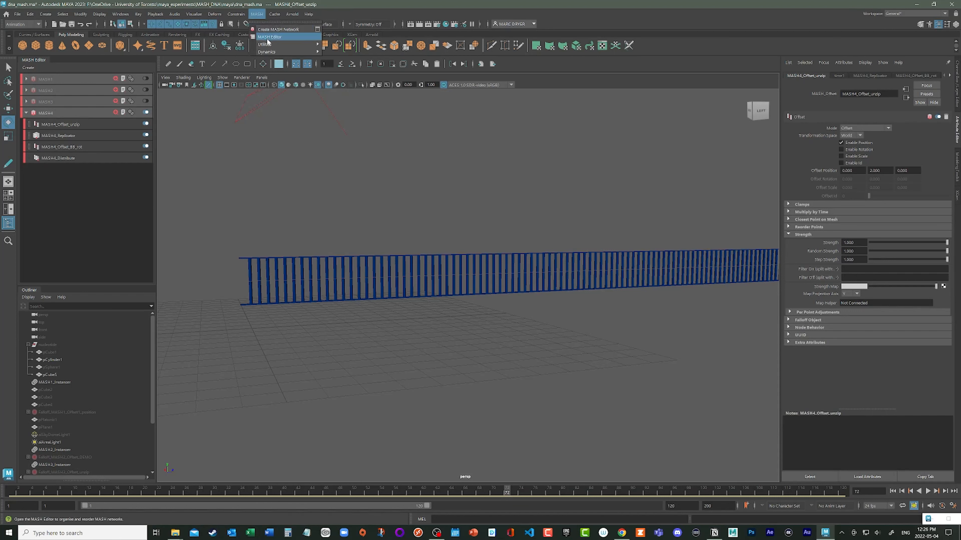
pyautogui.click(258, 16)
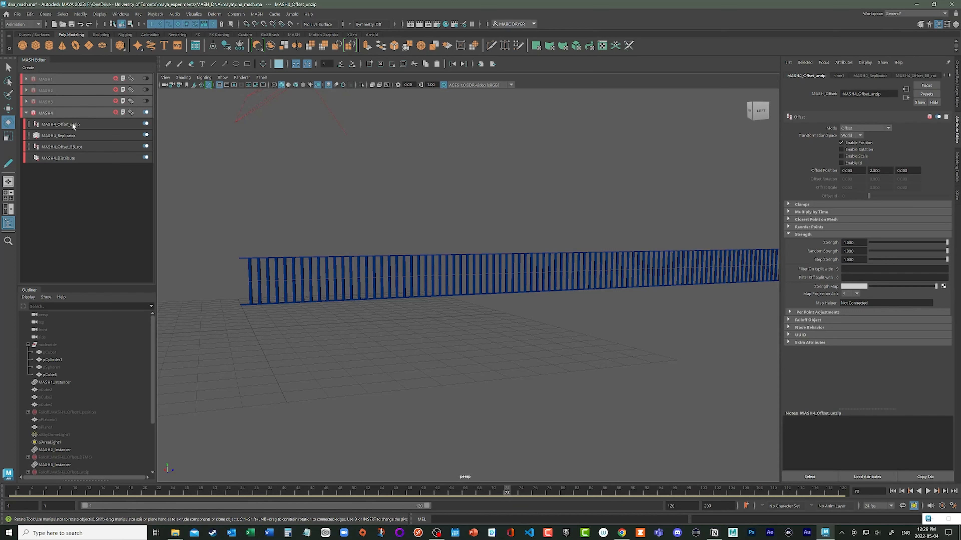
pyautogui.click(31, 126)
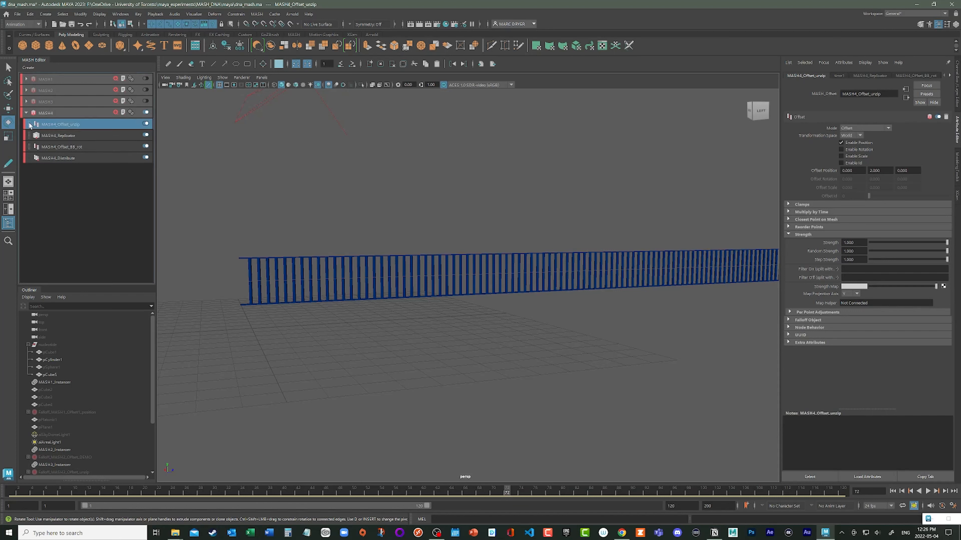
pyautogui.moveTo(26, 128); pyautogui.dragTo(31, 144)
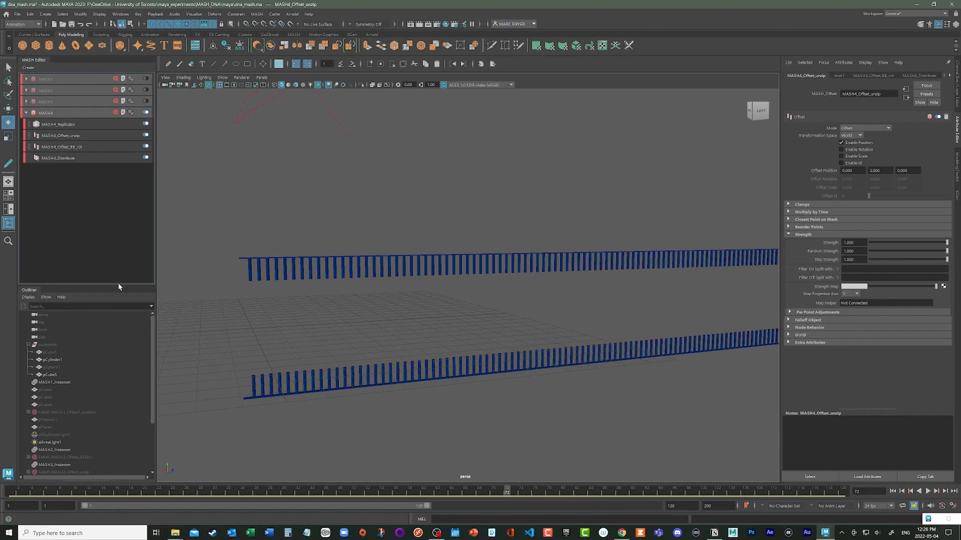
pyautogui.keyDown('alt'); pyautogui.moveTo(537, 343); pyautogui.dragTo(320, 253); pyautogui.keyUp('alt')
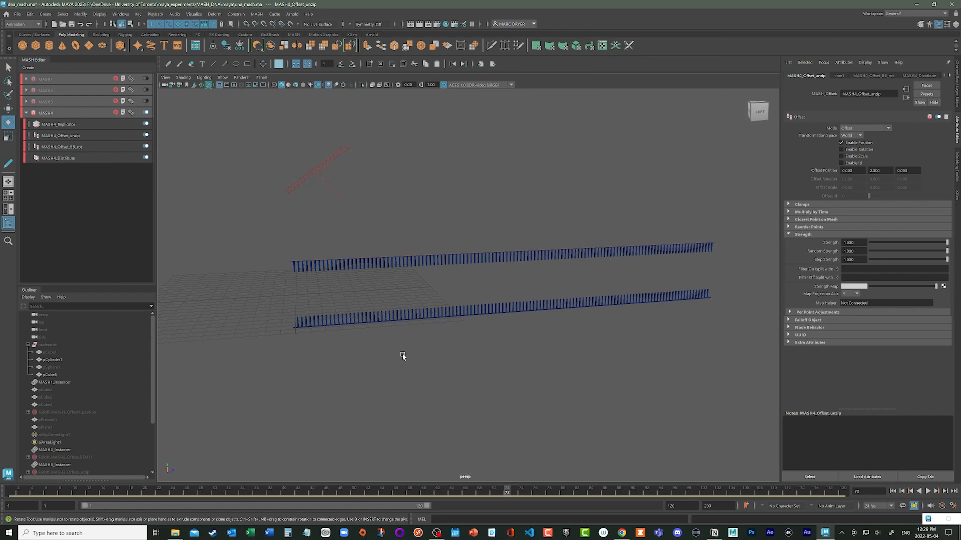
pyautogui.moveTo(424, 378)
pyautogui.keyDown('alt'); pyautogui.mouseDown()
pyautogui.moveTo(414, 373)
pyautogui.moveTo(423, 375)
pyautogui.mouseUp(); pyautogui.keyUp('alt')
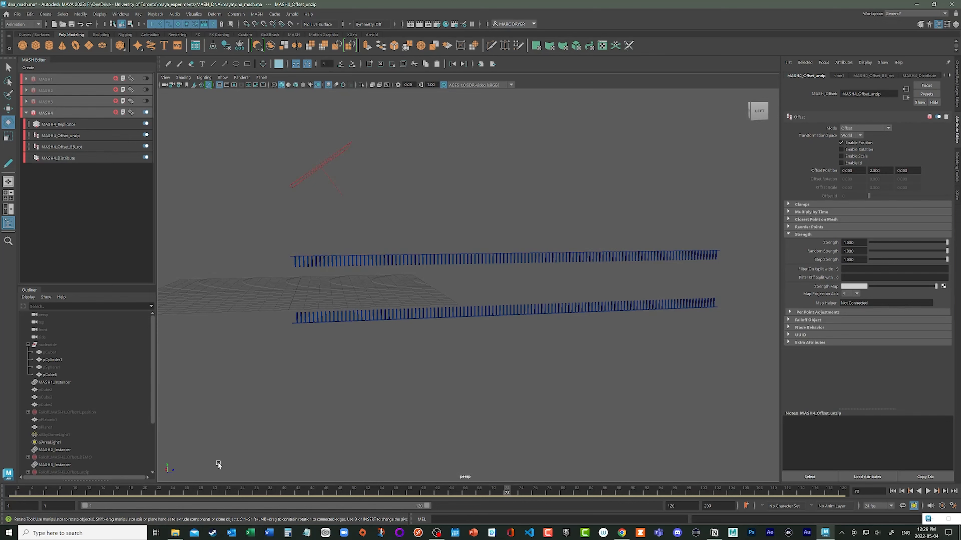
# - Create a falloff object for the MASH4_Offset_unzip node and inspect its effect on the ladder
pyautogui.moveTo(506, 493); pyautogui.dragTo(377, 512)
pyautogui.click(880, 170)
pyautogui.moveTo(947, 243)
pyautogui.mouseDown()
pyautogui.moveTo(826, 256)
pyautogui.moveTo(943, 244)
pyautogui.moveTo(949, 261)
pyautogui.mouseUp()
pyautogui.click(809, 321)
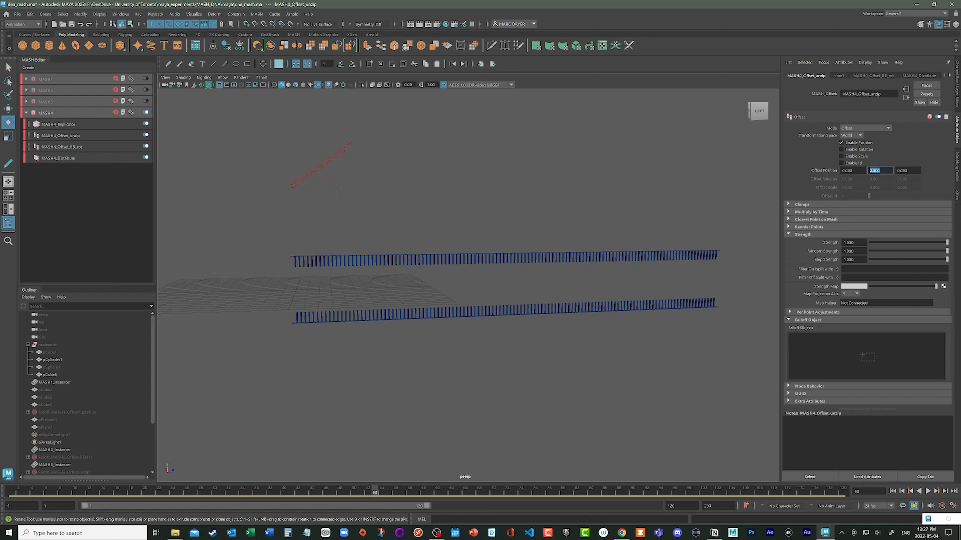
pyautogui.moveTo(881, 93); pyautogui.dragTo(870, 94)
pyautogui.click(824, 344)
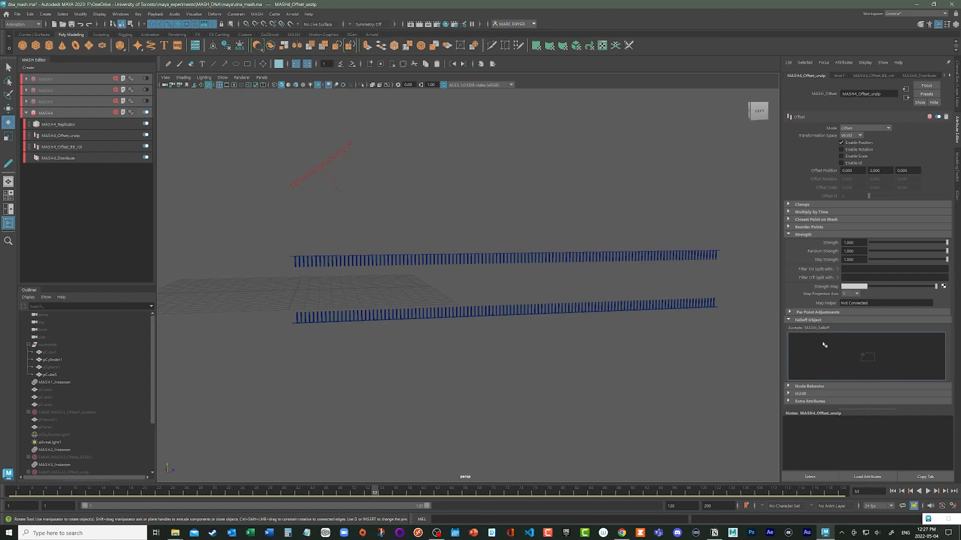
pyautogui.rightClick(824, 345)
pyautogui.click(836, 347)
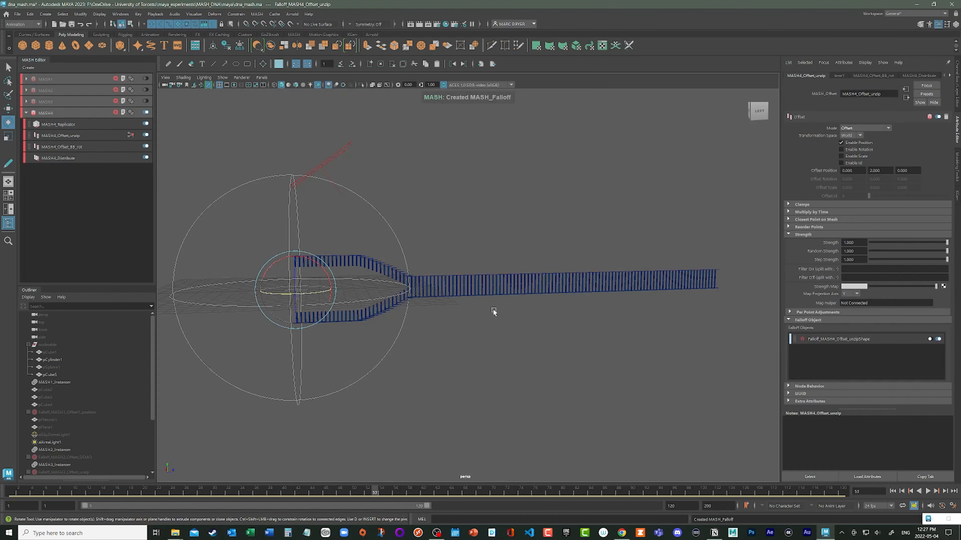
pyautogui.keyDown('alt'); pyautogui.moveTo(492, 309); pyautogui.dragTo(597, 299, button='middle'); pyautogui.keyUp('alt')
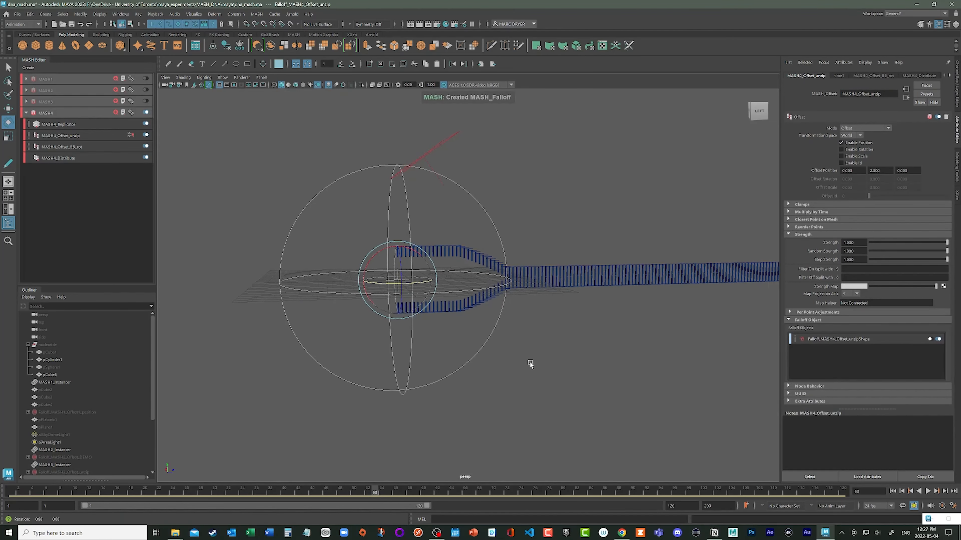
pyautogui.moveTo(529, 362)
pyautogui.keyDown('alt'); pyautogui.mouseDown()
pyautogui.moveTo(489, 369)
pyautogui.moveTo(539, 360)
pyautogui.mouseUp(); pyautogui.keyUp('alt')
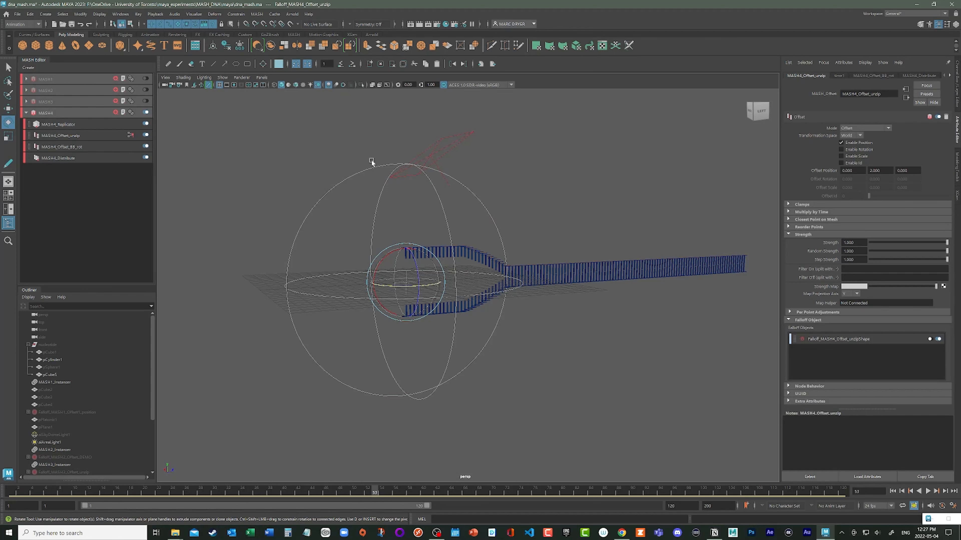
pyautogui.keyDown('alt'); pyautogui.moveTo(503, 276); pyautogui.dragTo(401, 246); pyautogui.keyUp('alt')
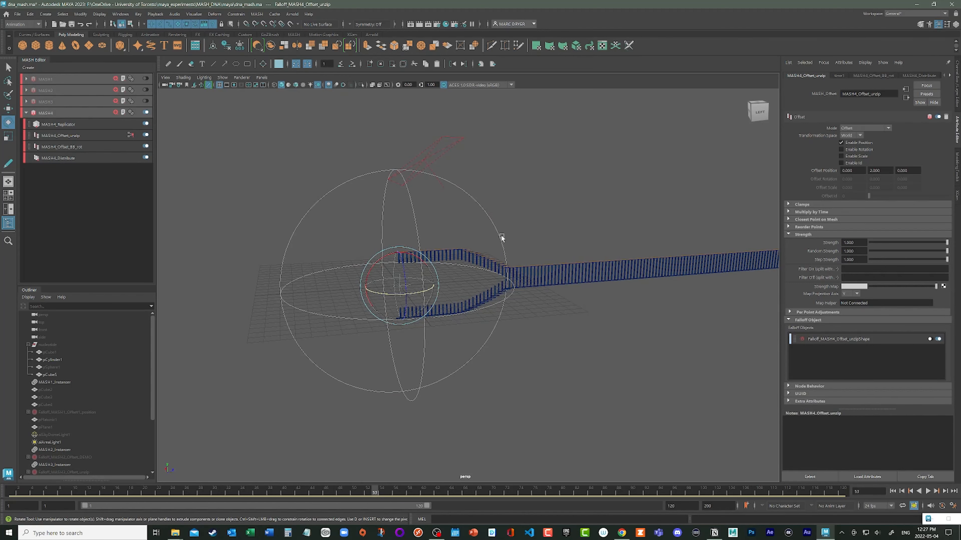
# - Set the unzip falloff's Inner Zone to 0 and try adjusting its falloff ramp
pyautogui.scroll(-3, 85, 458)
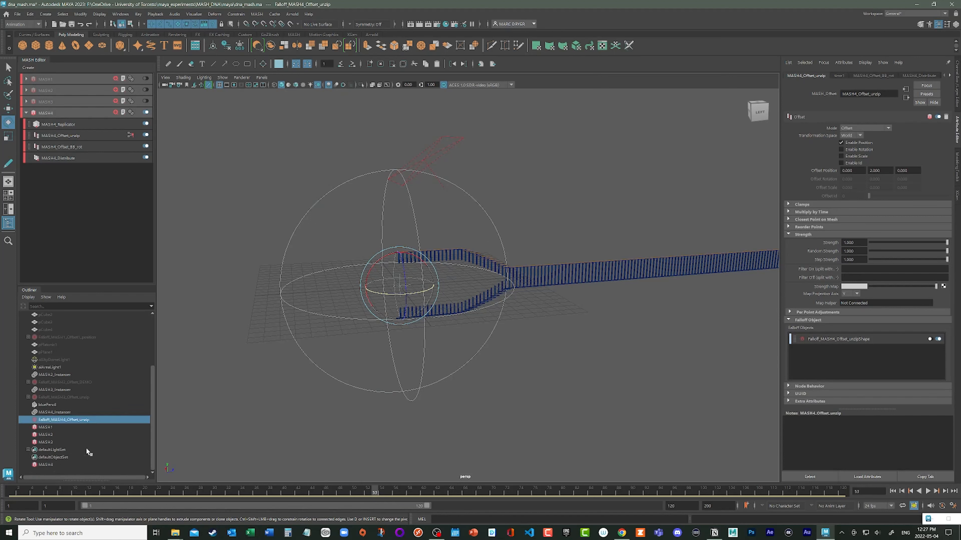
pyautogui.click(44, 420)
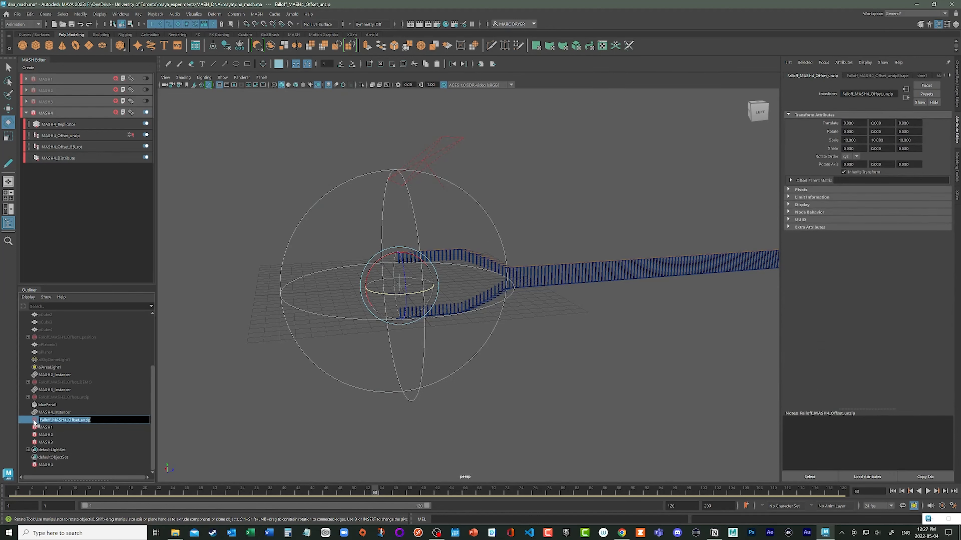
pyautogui.click(882, 76)
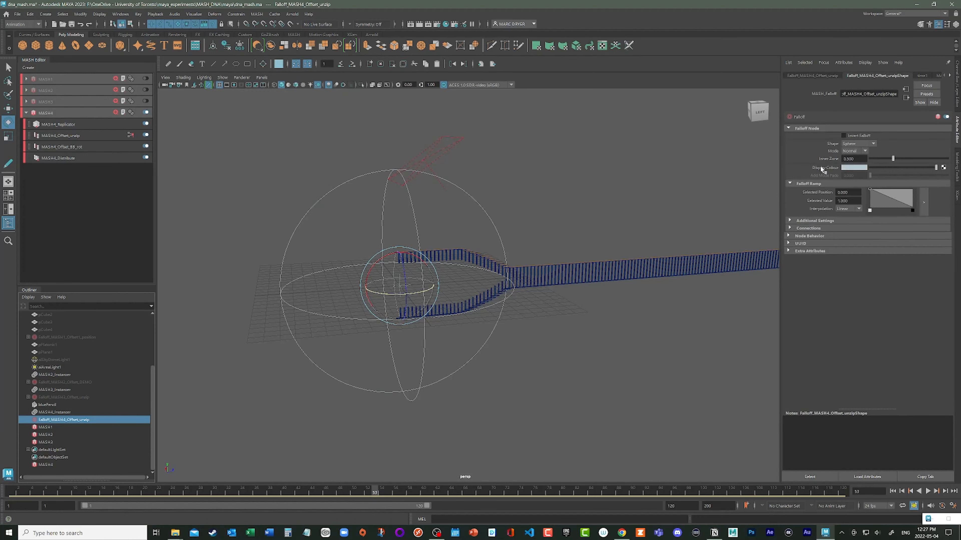
pyautogui.moveTo(892, 158); pyautogui.dragTo(862, 164)
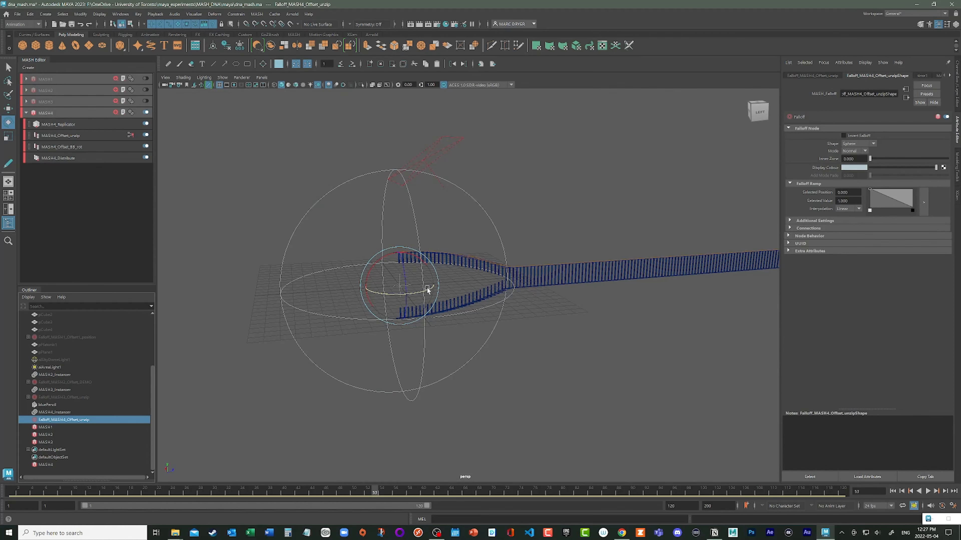
pyautogui.moveTo(490, 297)
pyautogui.keyDown('alt'); pyautogui.mouseDown()
pyautogui.moveTo(454, 294)
pyautogui.moveTo(478, 306)
pyautogui.mouseUp(); pyautogui.keyUp('alt')
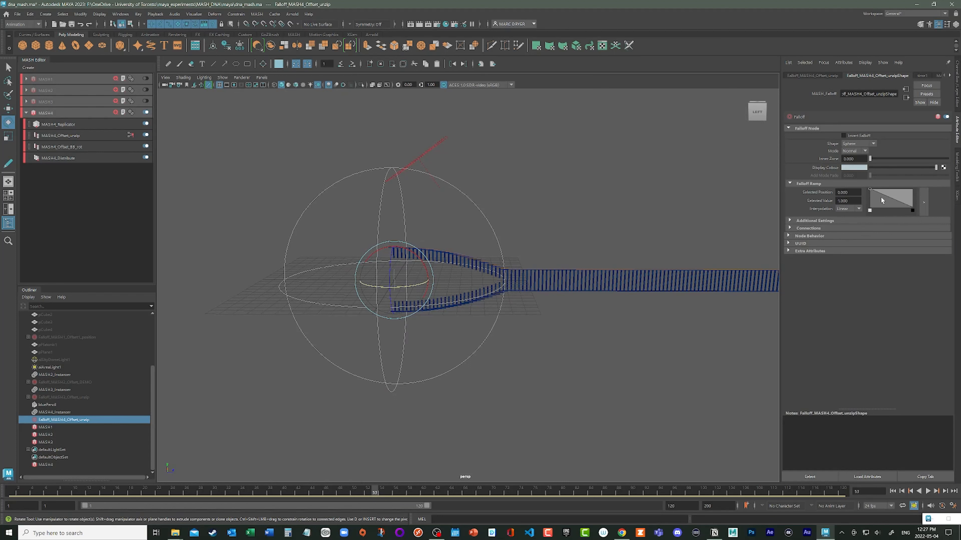
pyautogui.moveTo(869, 189)
pyautogui.mouseDown()
pyautogui.moveTo(887, 208)
pyautogui.moveTo(887, 187)
pyautogui.mouseUp()
pyautogui.click(887, 210)
# - Move the falloff sphere along Z to about -12, clear of the ladder's end, and go to frame 60
pyautogui.press('w')
pyautogui.moveTo(428, 280); pyautogui.dragTo(297, 279)
pyautogui.keyDown('alt'); pyautogui.moveTo(414, 339); pyautogui.dragTo(440, 390); pyautogui.keyUp('alt')
pyautogui.moveTo(374, 492); pyautogui.dragTo(424, 494)
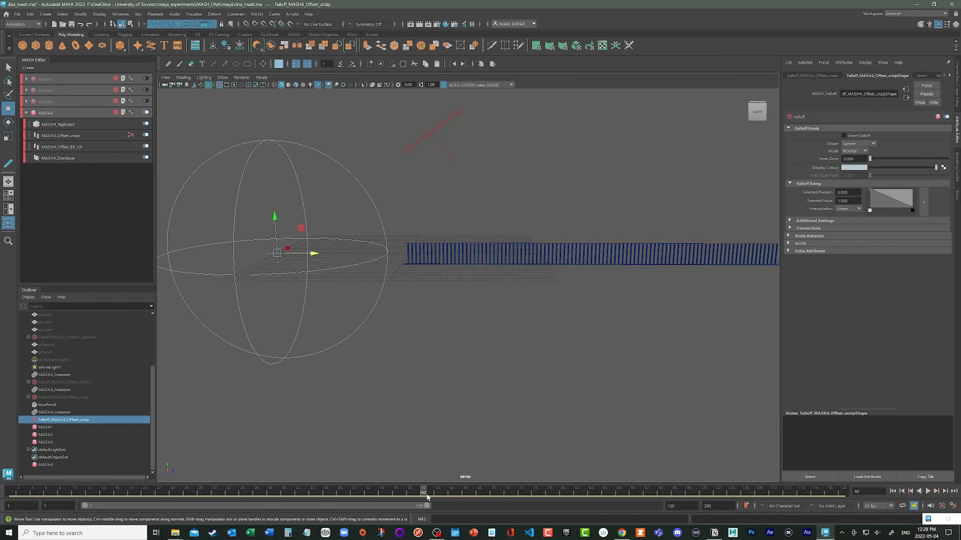
# - Set the unzip falloff's Translate Z to -15 and key that channel on frame 60
pyautogui.click(954, 85)
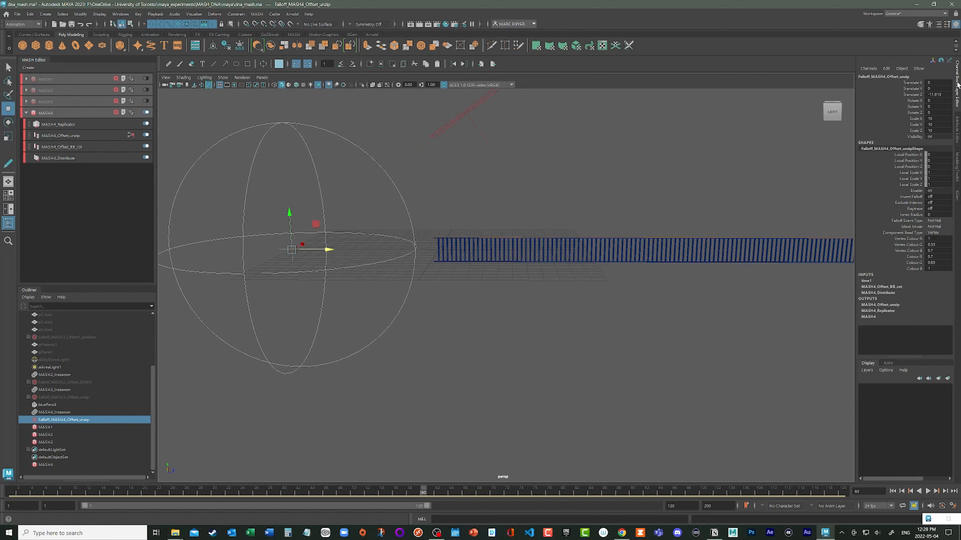
pyautogui.click(919, 94)
pyautogui.click(938, 95)
pyautogui.write('-11')
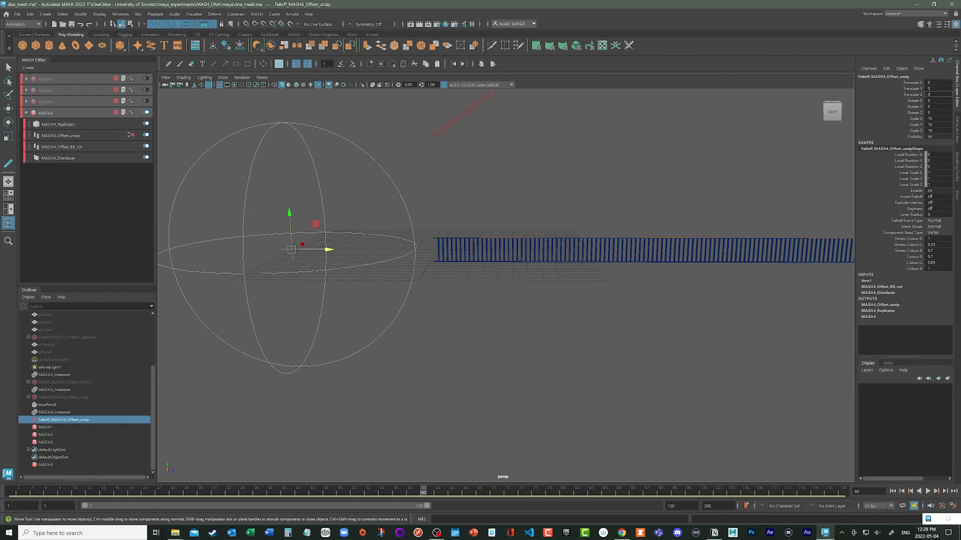
pyautogui.press('Return')
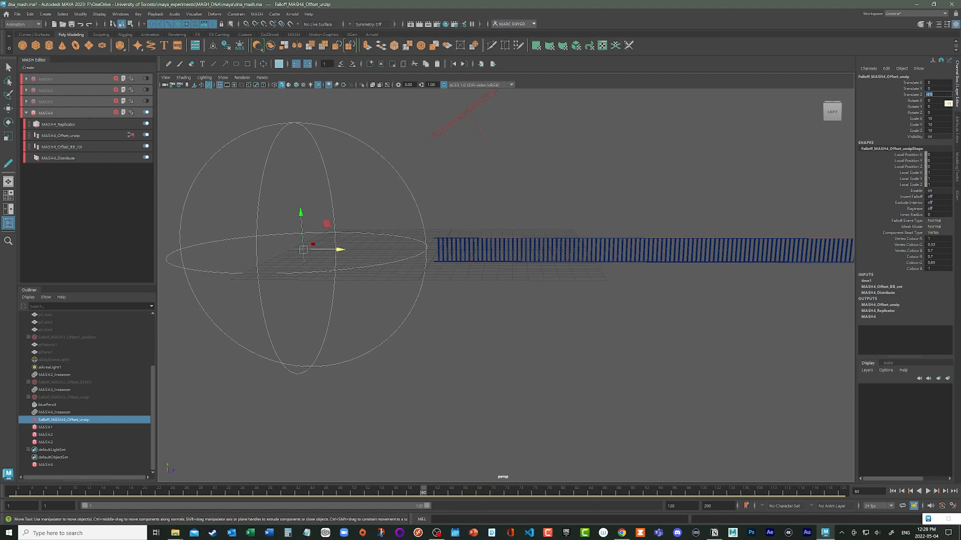
pyautogui.write('-15')
pyautogui.press('Return')
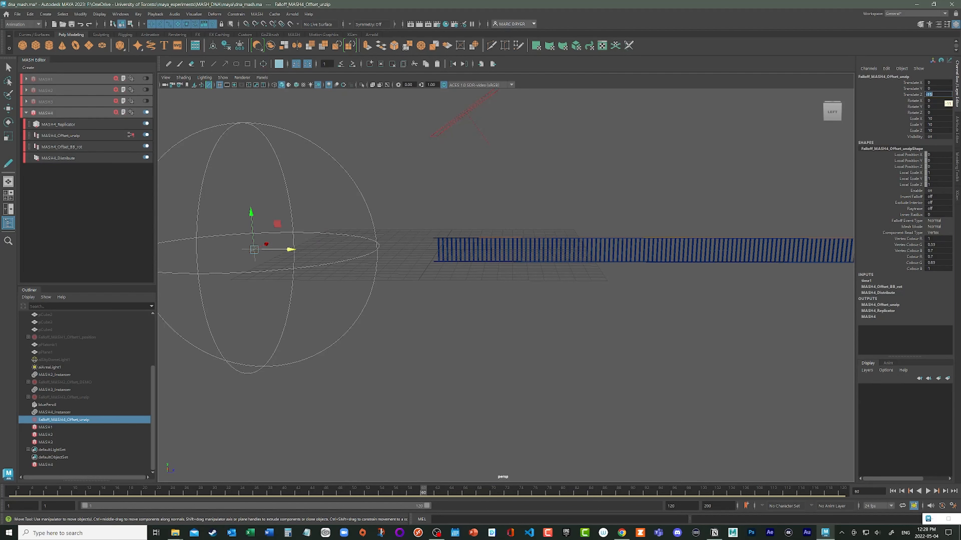
pyautogui.keyDown('alt'); pyautogui.moveTo(332, 249); pyautogui.dragTo(372, 221, button='middle'); pyautogui.keyUp('alt')
pyautogui.click(915, 94)
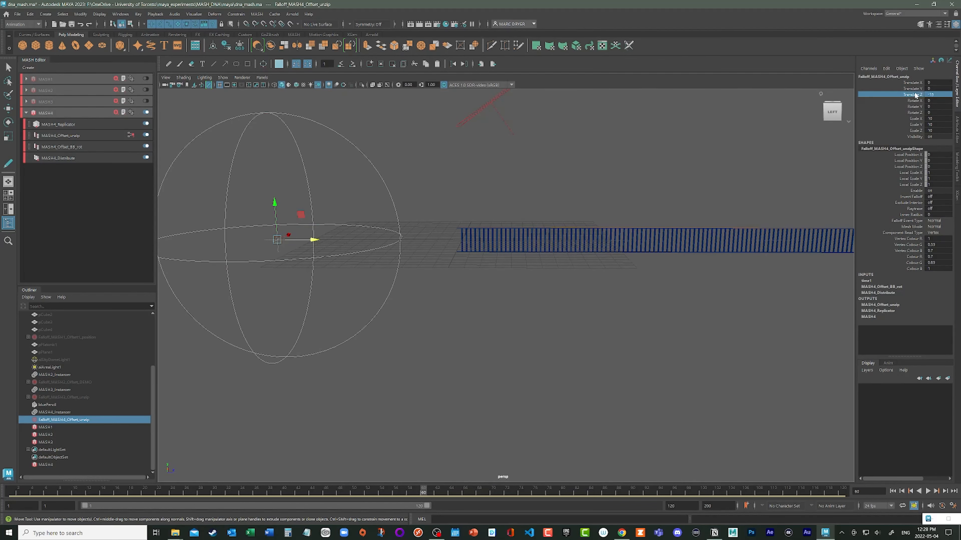
pyautogui.rightClick(916, 95)
pyautogui.click(915, 108)
# - On frame 84, move the unzip falloff into the ladder with Translate Z at 15 and key that channel
pyautogui.keyDown('alt'); pyautogui.moveTo(676, 361); pyautogui.dragTo(146, 482, button='right'); pyautogui.keyUp('alt')
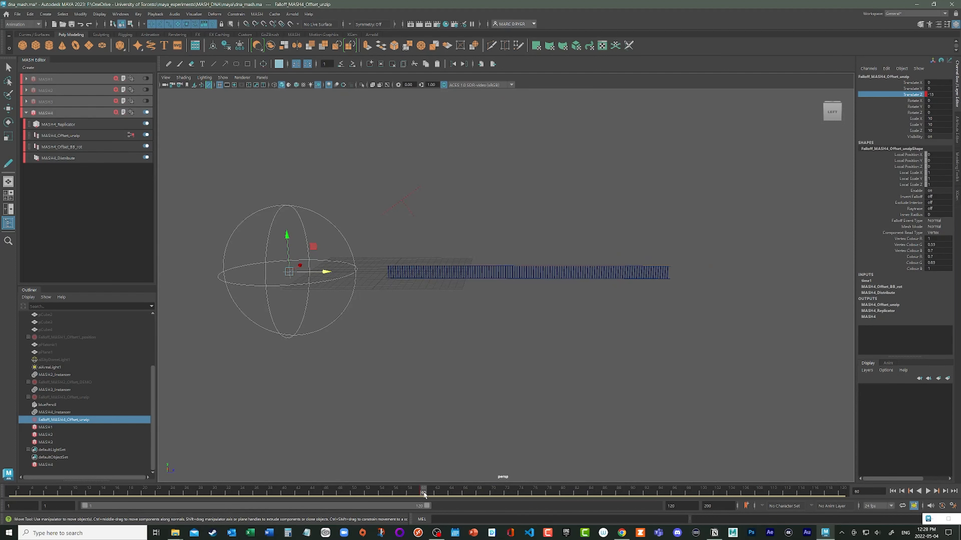
pyautogui.hotkey('alt', 'v')
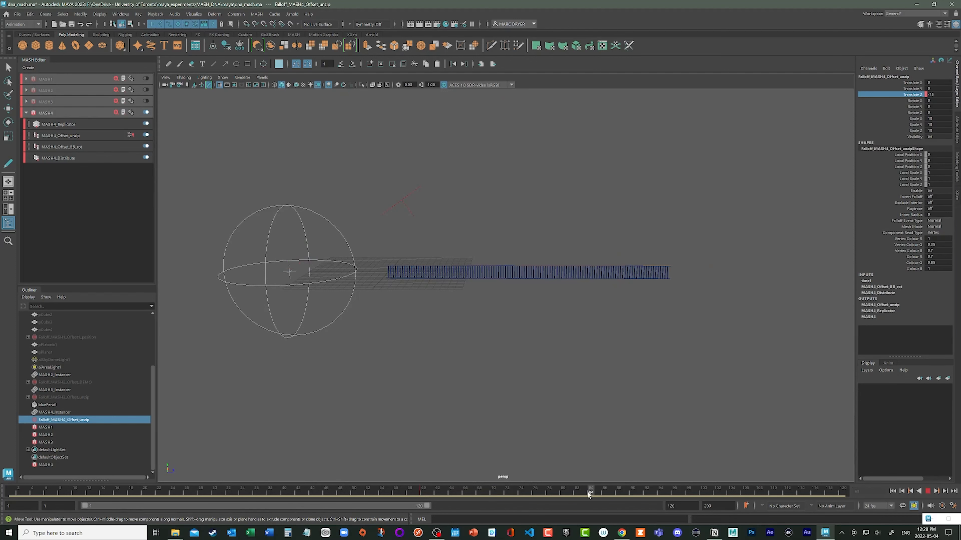
pyautogui.hotkey('alt', 'v')
pyautogui.moveTo(324, 274); pyautogui.dragTo(522, 310)
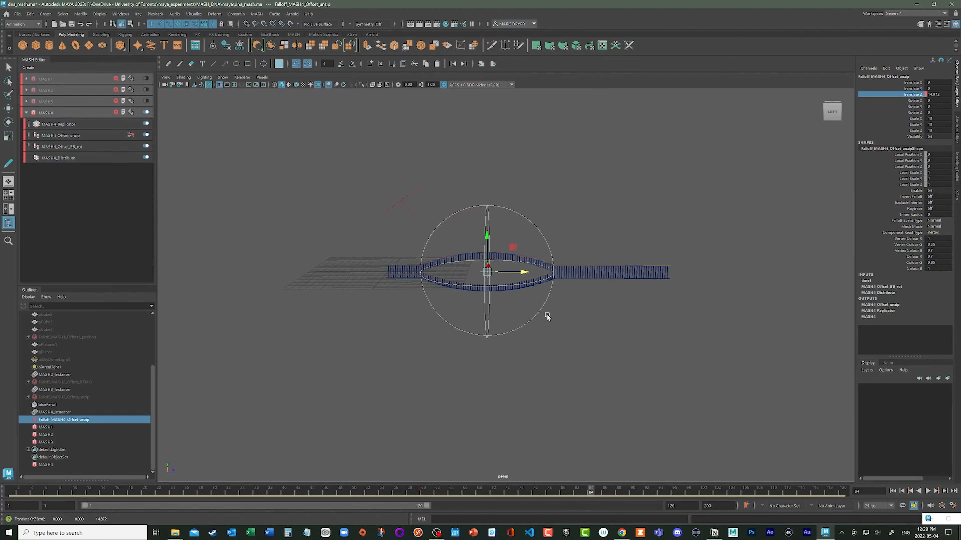
pyautogui.doubleClick(942, 94)
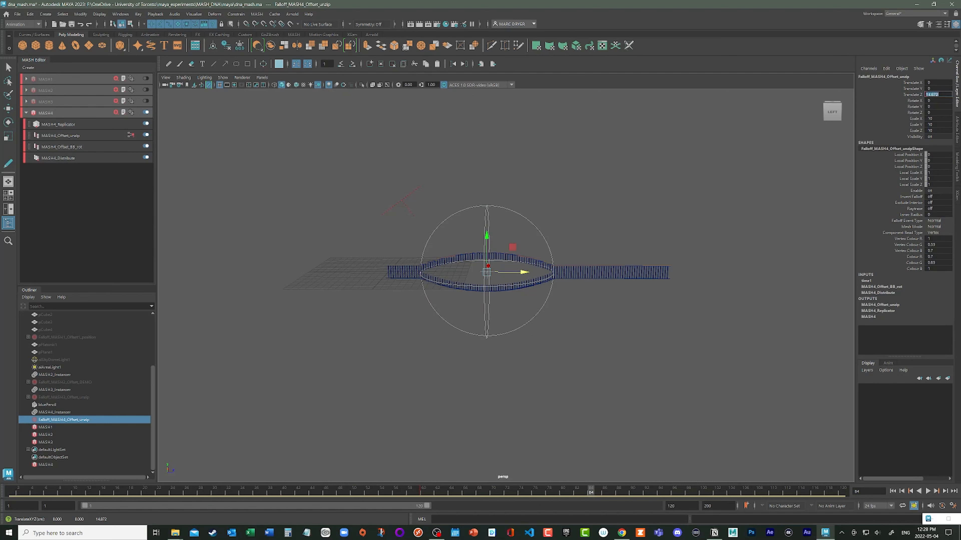
pyautogui.write('15')
pyautogui.press('Return')
pyautogui.click(916, 94)
pyautogui.rightClick(916, 95)
pyautogui.click(918, 109)
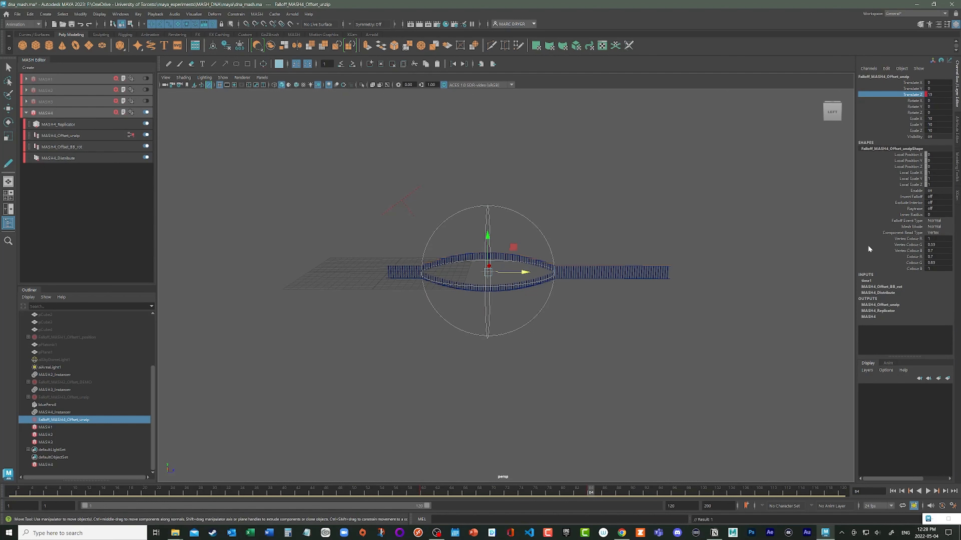
# - Play the animation and examine how the moving falloff opens the ladder
pyautogui.click(927, 492)
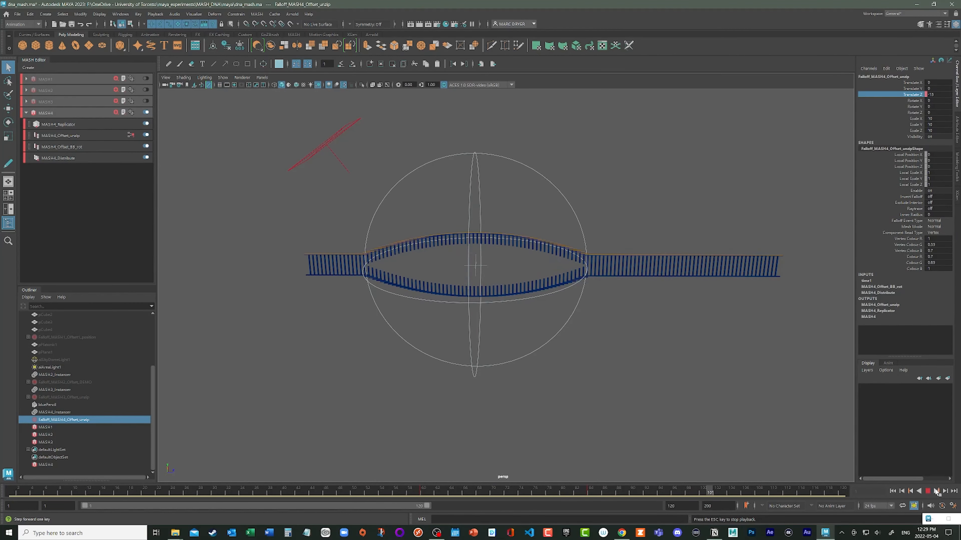
pyautogui.press('Escape')
pyautogui.keyDown('alt'); pyautogui.moveTo(435, 323); pyautogui.dragTo(540, 331); pyautogui.keyUp('alt')
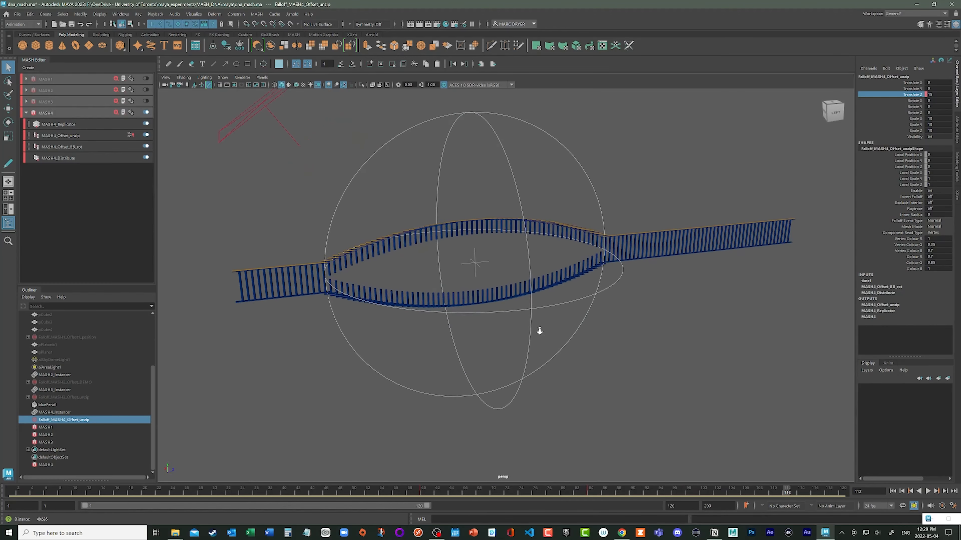
pyautogui.keyDown('alt'); pyautogui.moveTo(540, 331); pyautogui.dragTo(555, 331, button='right'); pyautogui.keyUp('alt')
pyautogui.keyDown('alt'); pyautogui.moveTo(504, 272); pyautogui.dragTo(571, 269, button='middle'); pyautogui.keyUp('alt')
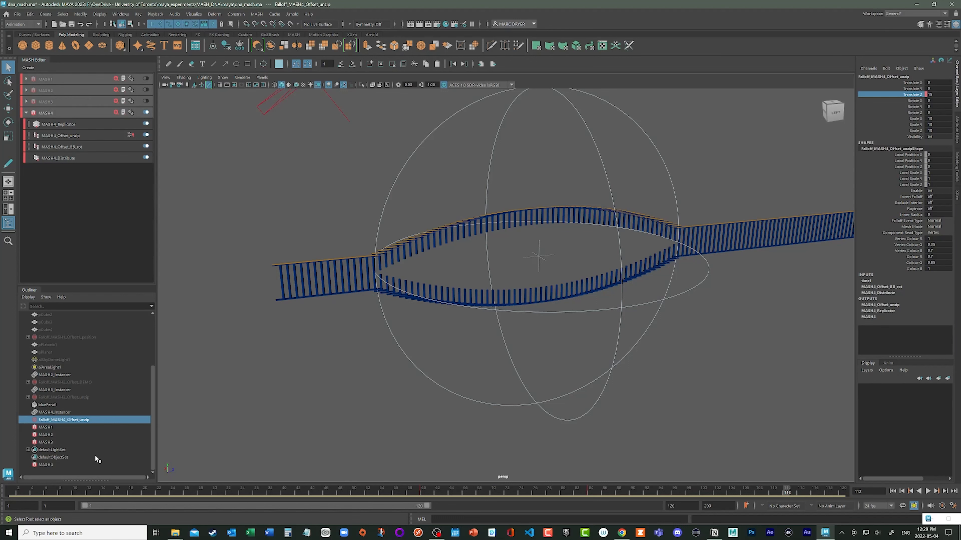
# - Try inverting the unzip falloff to check the effect on the strands, and turn the inversion back off
pyautogui.doubleClick(44, 421)
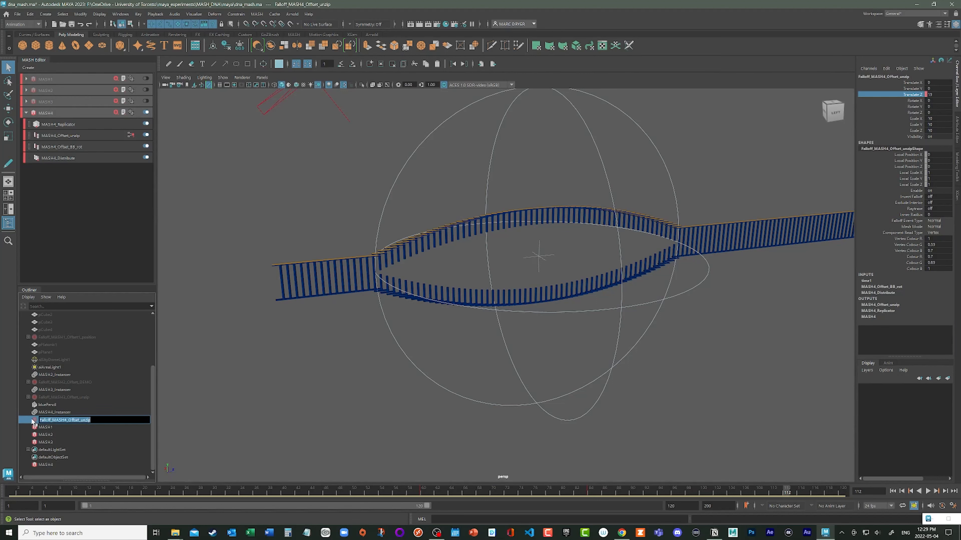
pyautogui.doubleClick(33, 421)
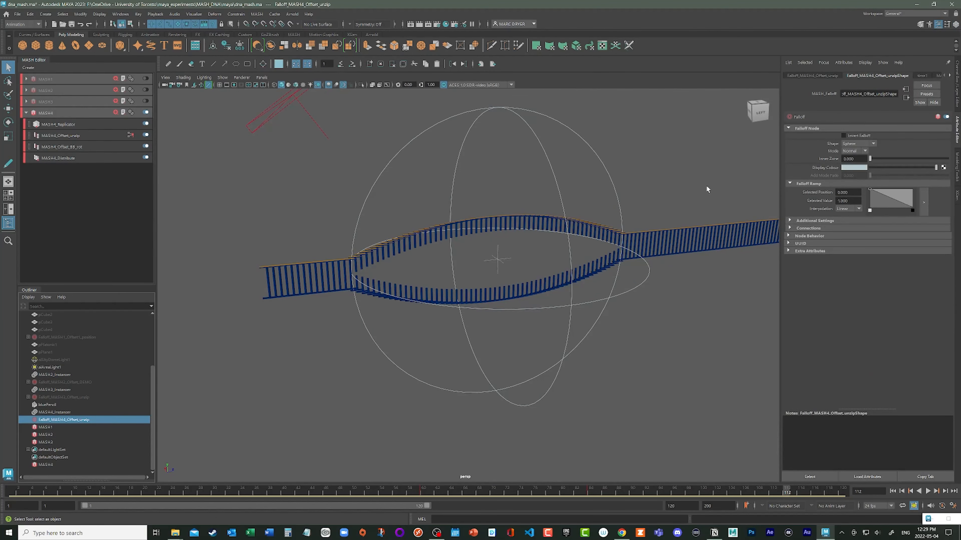
pyautogui.click(854, 135)
pyautogui.keyDown('alt'); pyautogui.moveTo(748, 200); pyautogui.dragTo(646, 216); pyautogui.keyUp('alt')
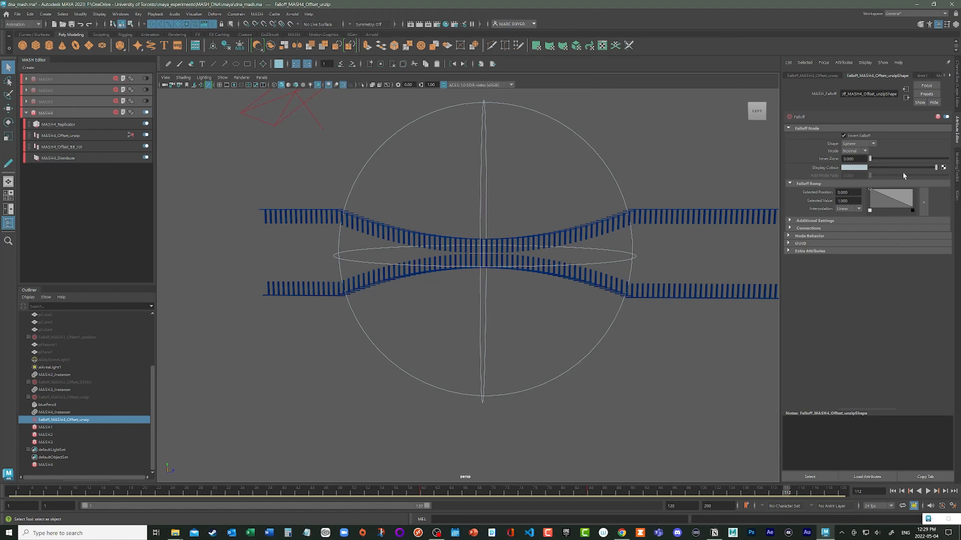
pyautogui.click(852, 136)
# - Change the unzip falloff's shape to Cube
pyautogui.click(858, 143)
pyautogui.click(855, 155)
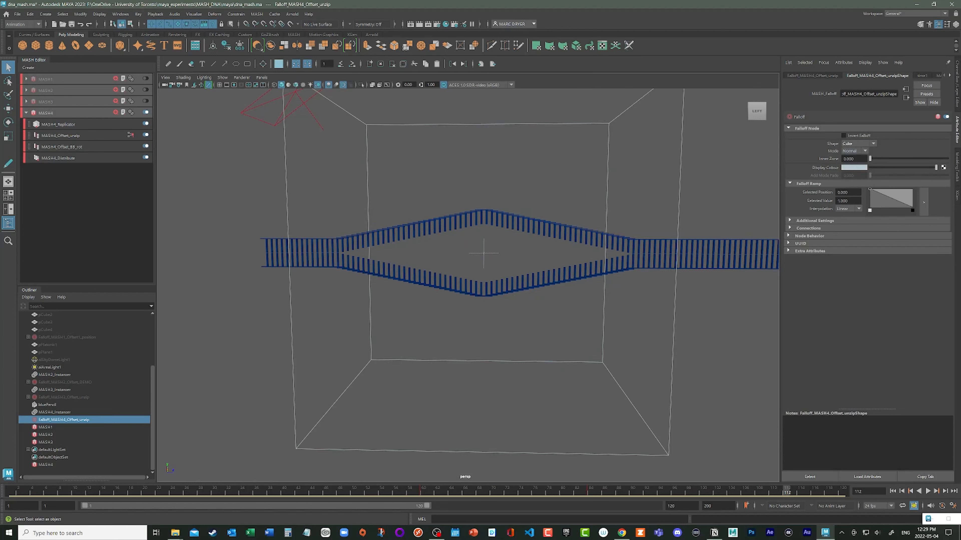
# - Try the curve shape on the unzip falloff, and set its shape to Sphere and its mode to Add
pyautogui.click(851, 145)
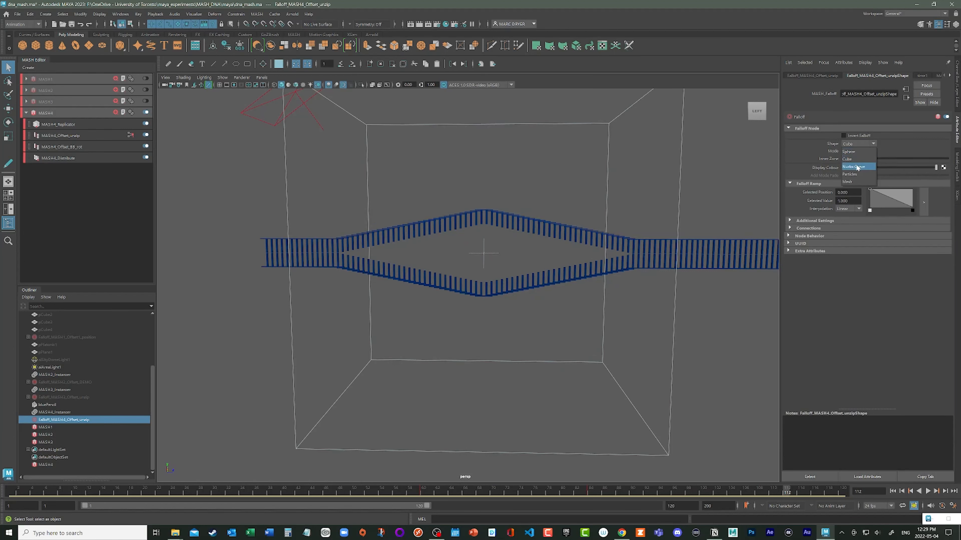
pyautogui.click(856, 168)
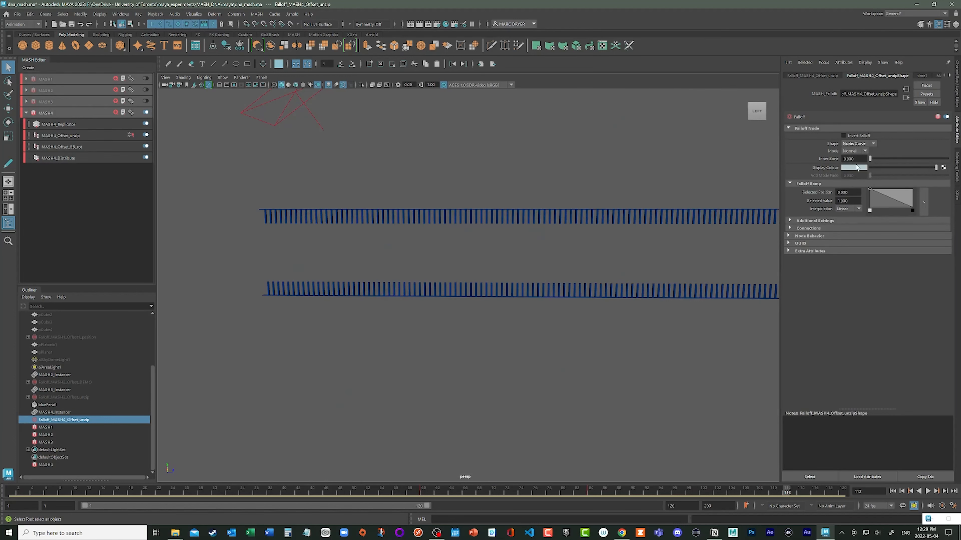
pyautogui.click(851, 146)
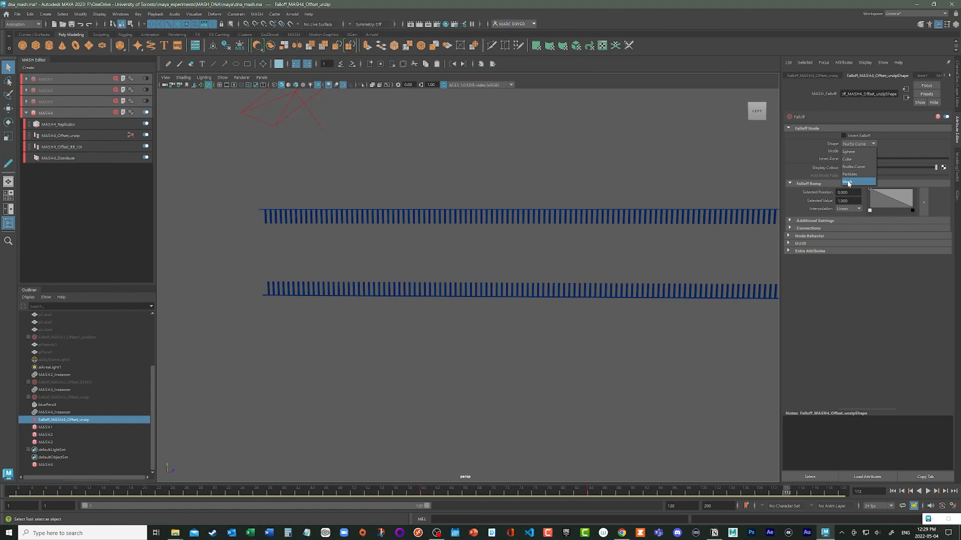
pyautogui.click(850, 152)
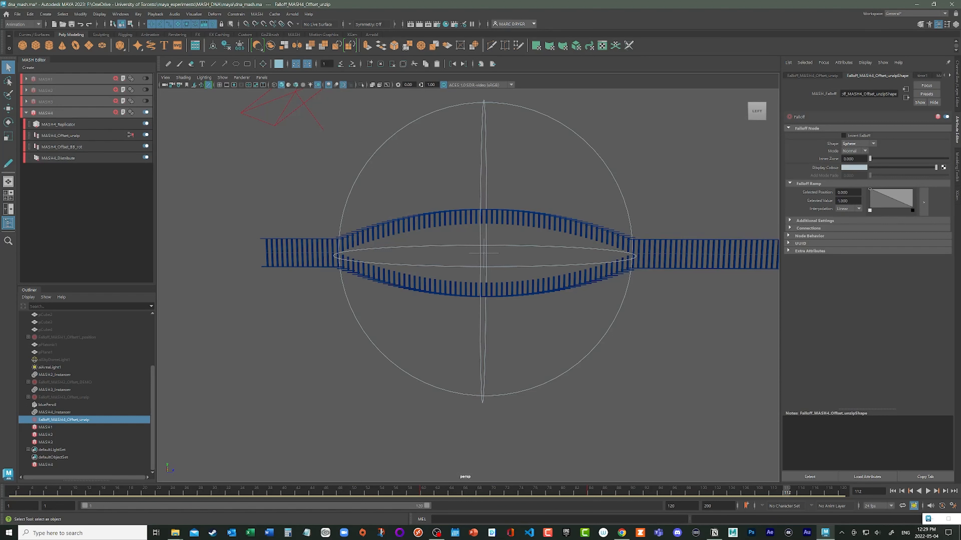
pyautogui.click(854, 150)
pyautogui.click(851, 158)
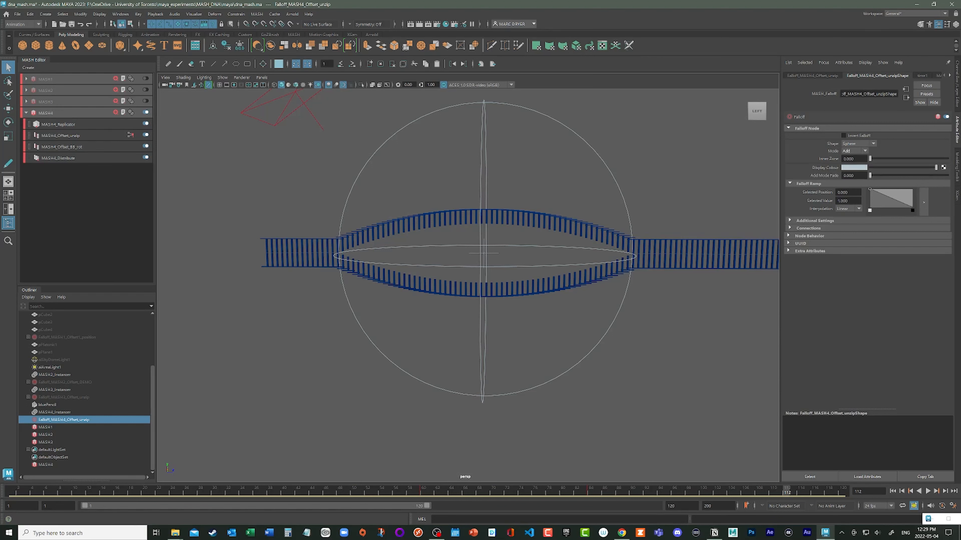
# - Play the animation from the first frame and examine how the strands and base pairs separate around the unzipping fork
pyautogui.click(892, 491)
pyautogui.scroll(-3, 639, 329)
pyautogui.keyDown('alt'); pyautogui.moveTo(620, 321); pyautogui.dragTo(571, 306); pyautogui.keyUp('alt')
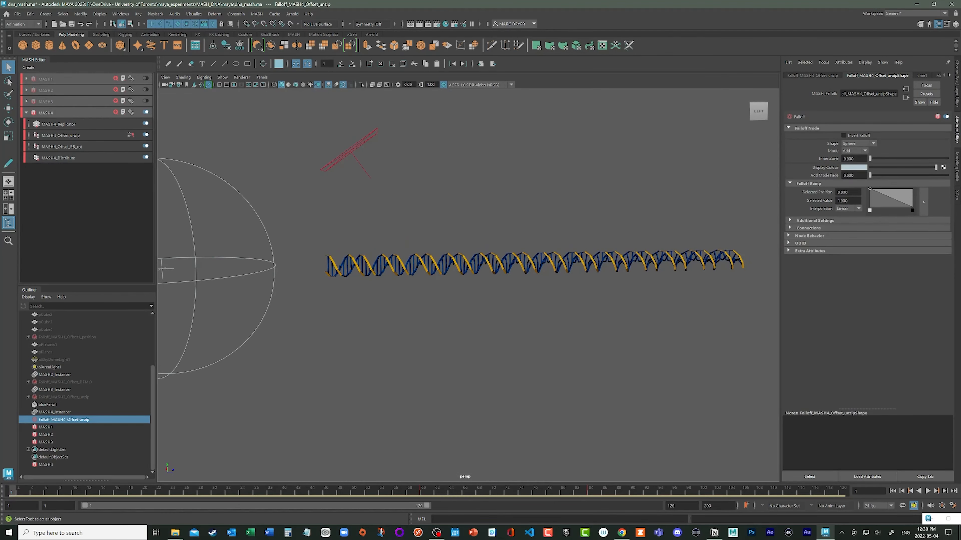
pyautogui.click(927, 491)
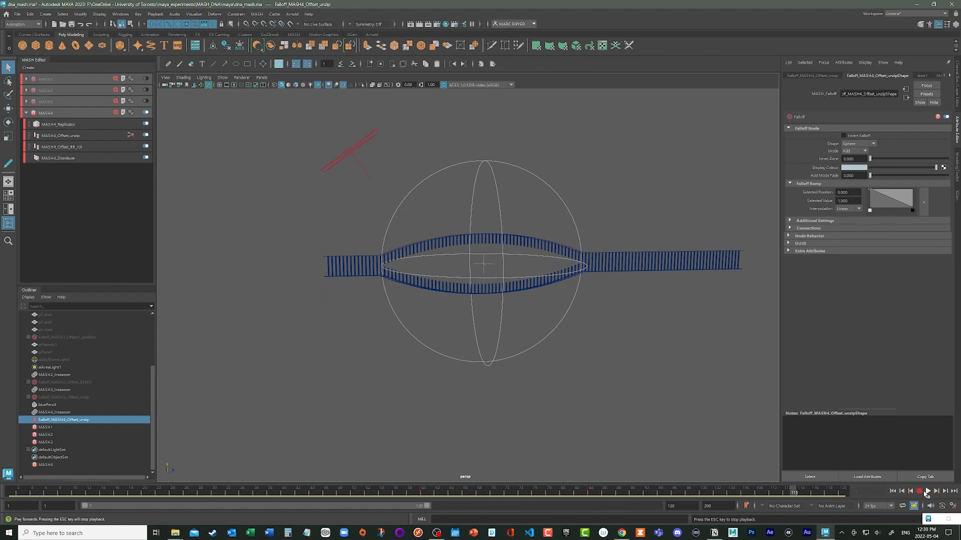
pyautogui.click(918, 492)
pyautogui.keyDown('alt'); pyautogui.moveTo(552, 299); pyautogui.dragTo(530, 297); pyautogui.keyUp('alt')
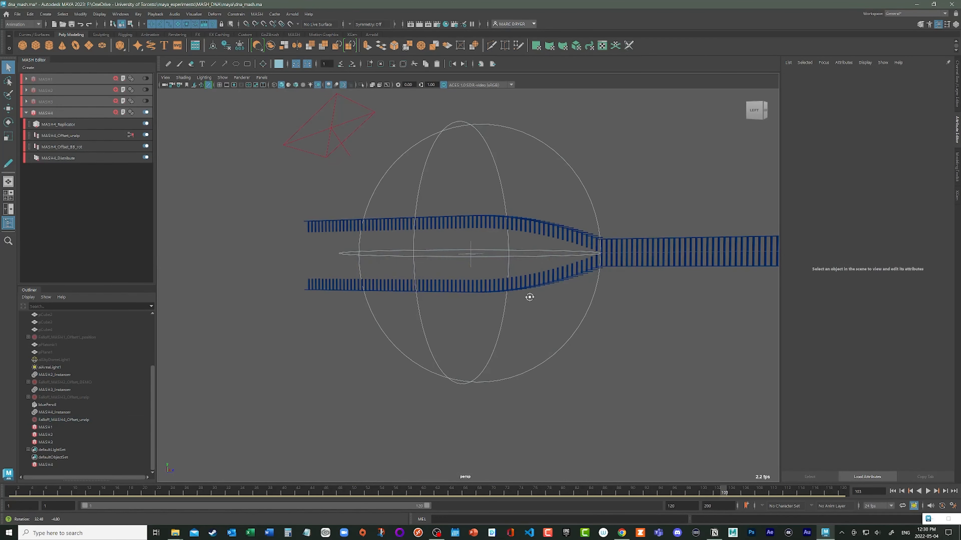
pyautogui.keyDown('alt'); pyautogui.moveTo(529, 297); pyautogui.dragTo(435, 280, button='middle'); pyautogui.keyUp('alt')
pyautogui.keyDown('alt'); pyautogui.moveTo(435, 279); pyautogui.dragTo(554, 288, button='right'); pyautogui.keyUp('alt')
pyautogui.keyDown('alt'); pyautogui.moveTo(554, 288); pyautogui.dragTo(541, 312, button='middle'); pyautogui.keyUp('alt')
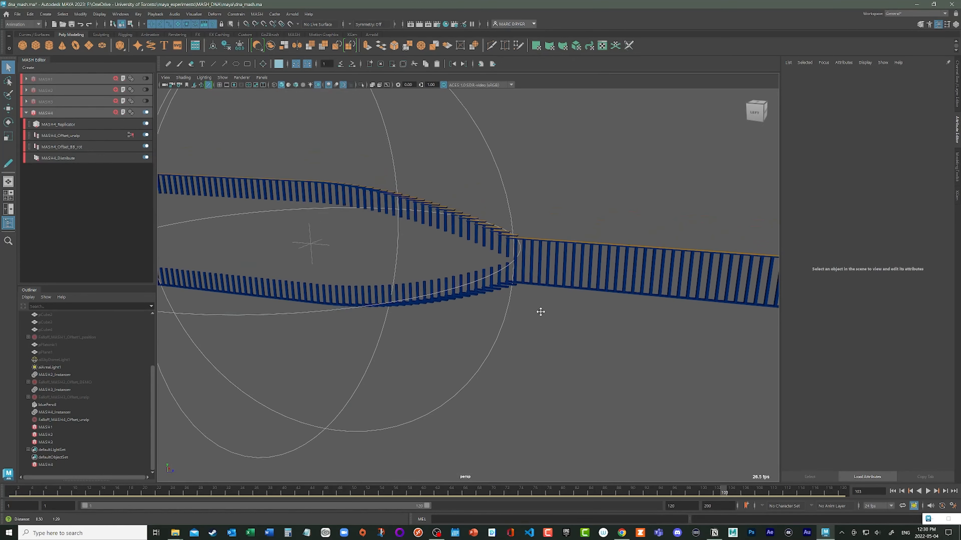
pyautogui.keyDown('alt'); pyautogui.moveTo(540, 312); pyautogui.dragTo(512, 308); pyautogui.keyUp('alt')
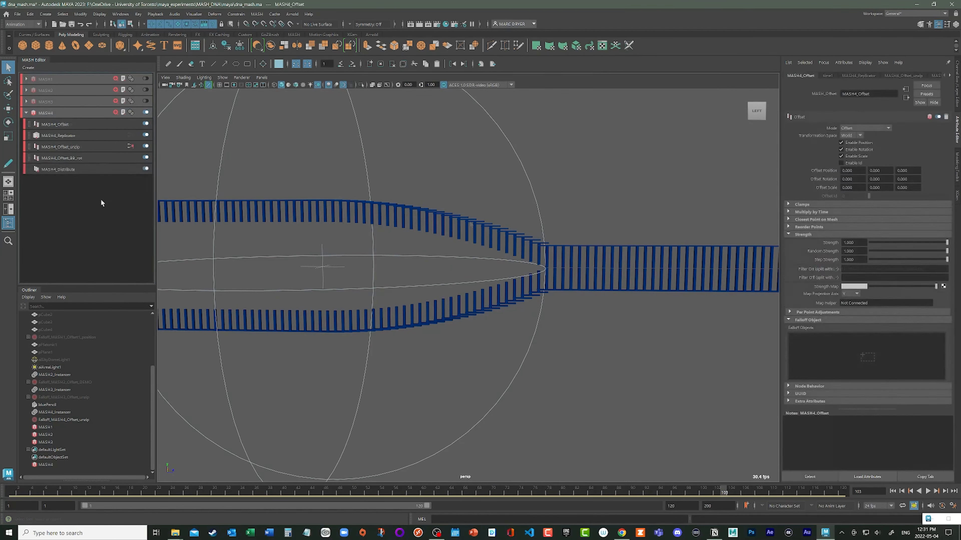
# - Rename MASH4's new Offset node to MASH4_Offset_unzip_corr and disable position and scale so it only offsets rotation
pyautogui.click(60, 125)
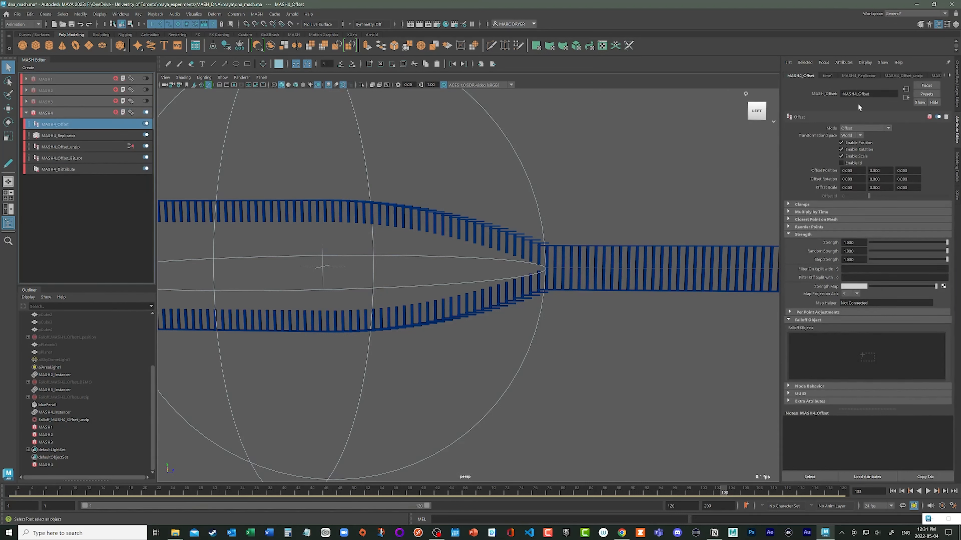
pyautogui.click(869, 93)
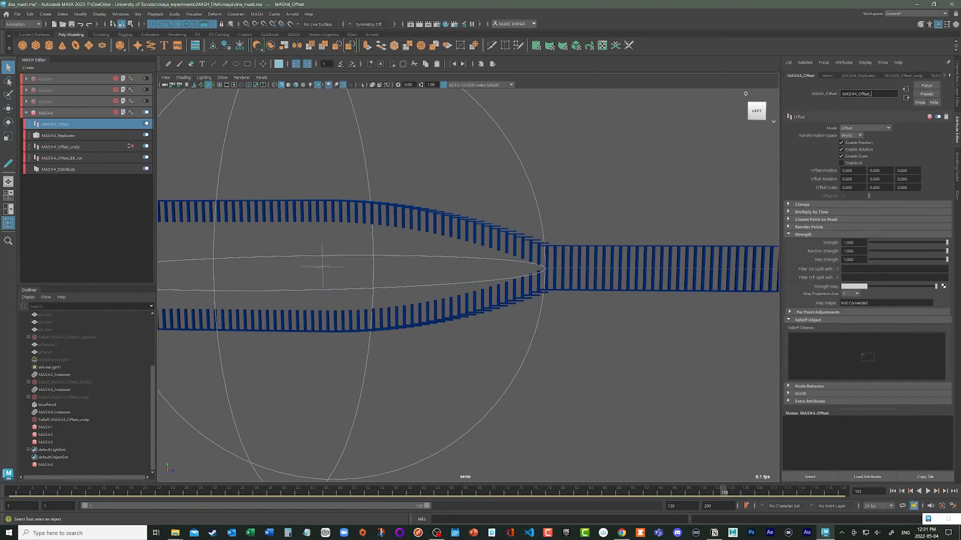
pyautogui.write('_unzip_corr')
pyautogui.click(841, 143)
pyautogui.click(841, 156)
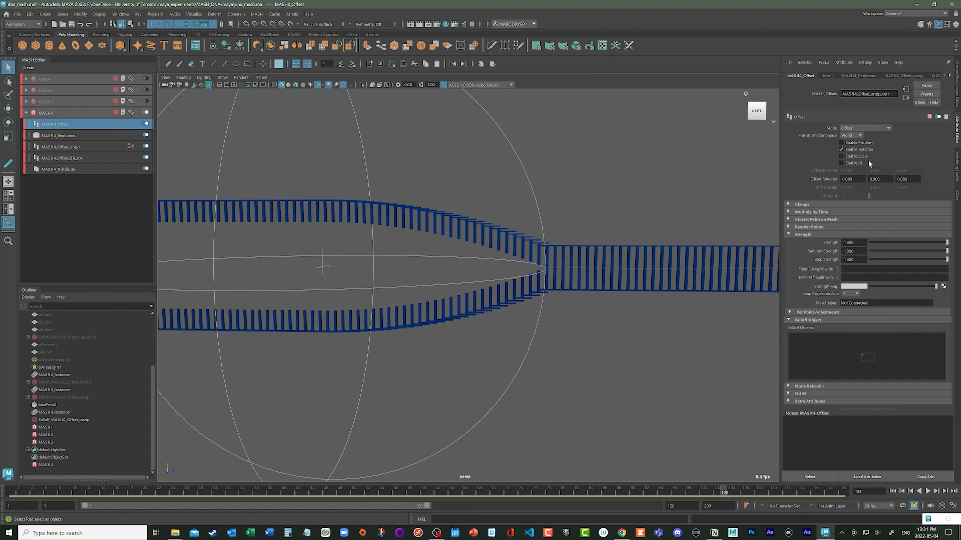
# - Set the first Offset Rotation value of MASH4_Offset_unzip_corr to -20 and check the base pairs' tilt along the strands
pyautogui.keyDown('alt'); pyautogui.moveTo(470, 238); pyautogui.dragTo(208, 235, button='right'); pyautogui.keyUp('alt')
pyautogui.keyDown('alt'); pyautogui.moveTo(354, 254); pyautogui.dragTo(366, 254, button='right'); pyautogui.keyUp('alt')
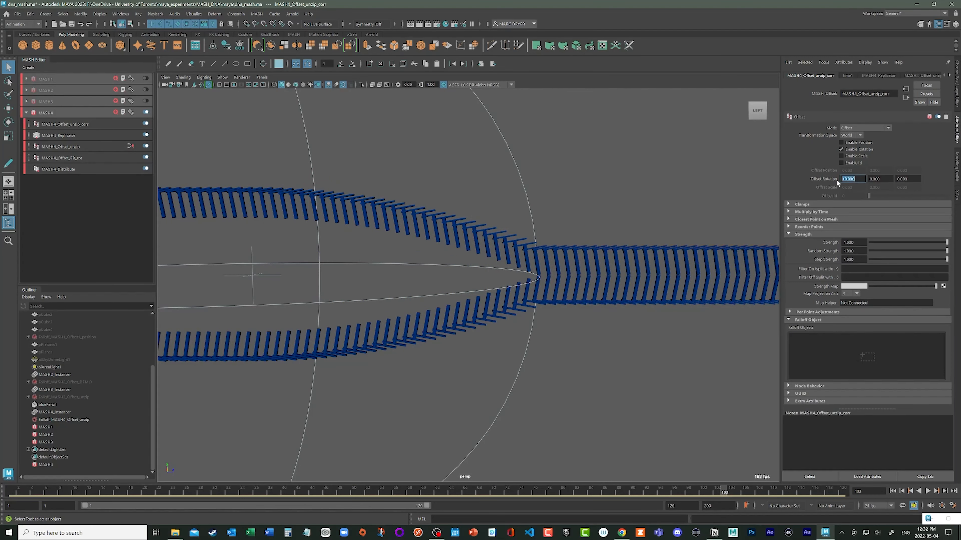
pyautogui.write('0')
pyautogui.press('Return')
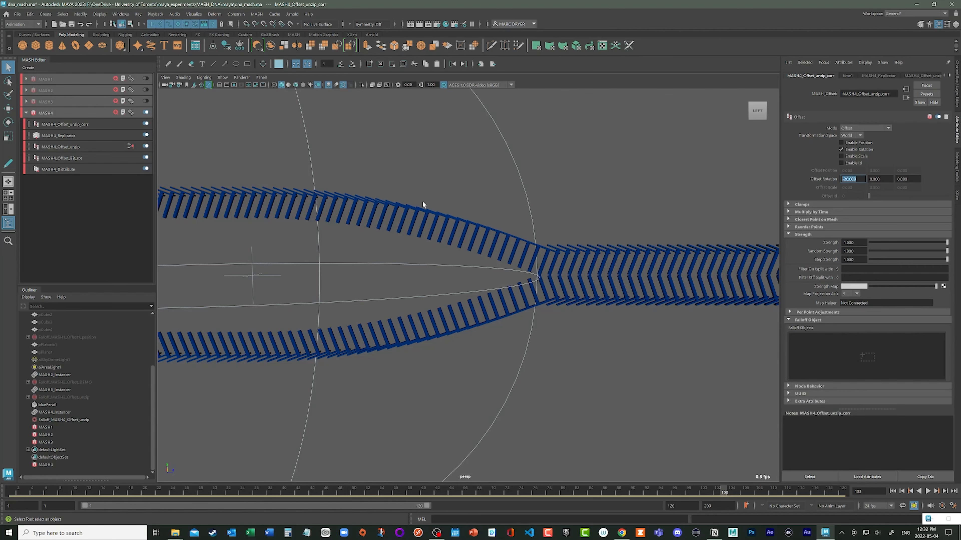
pyautogui.keyDown('alt'); pyautogui.moveTo(608, 374); pyautogui.dragTo(411, 322, button='right'); pyautogui.keyUp('alt')
pyautogui.keyDown('alt'); pyautogui.moveTo(412, 322); pyautogui.dragTo(465, 287, button='middle'); pyautogui.keyUp('alt')
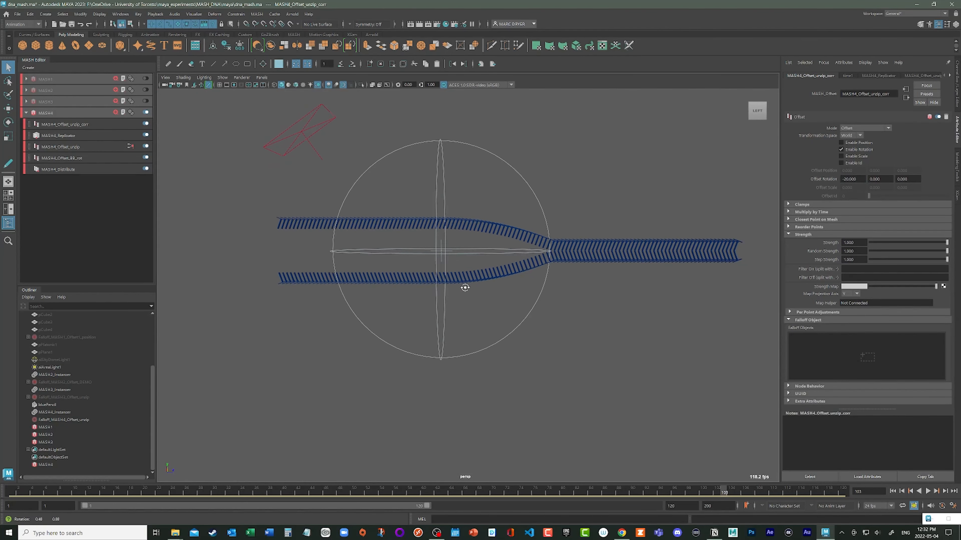
pyautogui.keyDown('alt'); pyautogui.moveTo(465, 287); pyautogui.dragTo(470, 295); pyautogui.keyUp('alt')
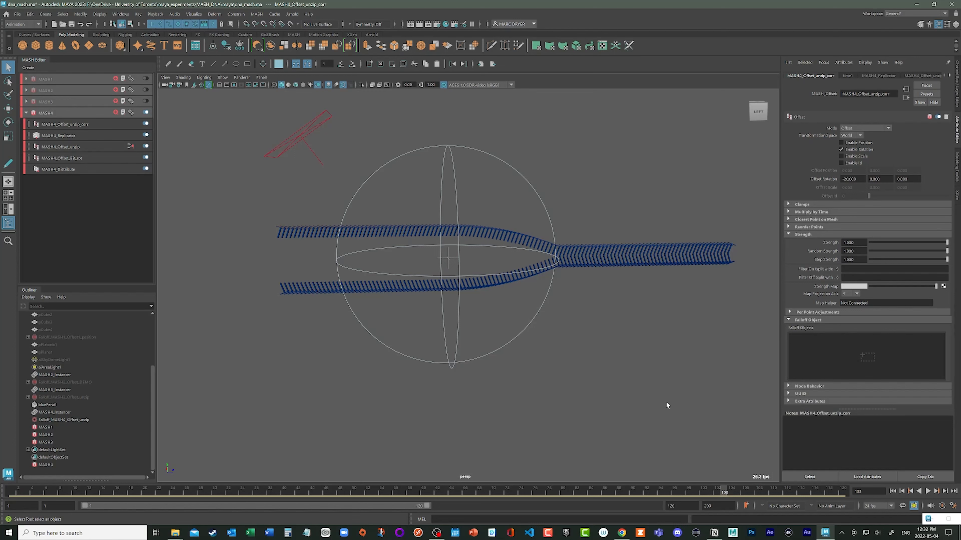
# - Add a falloff object to MASH4_Offset_unzip_corr and move it along Z to about 17.5, near the fork
pyautogui.click(867, 357)
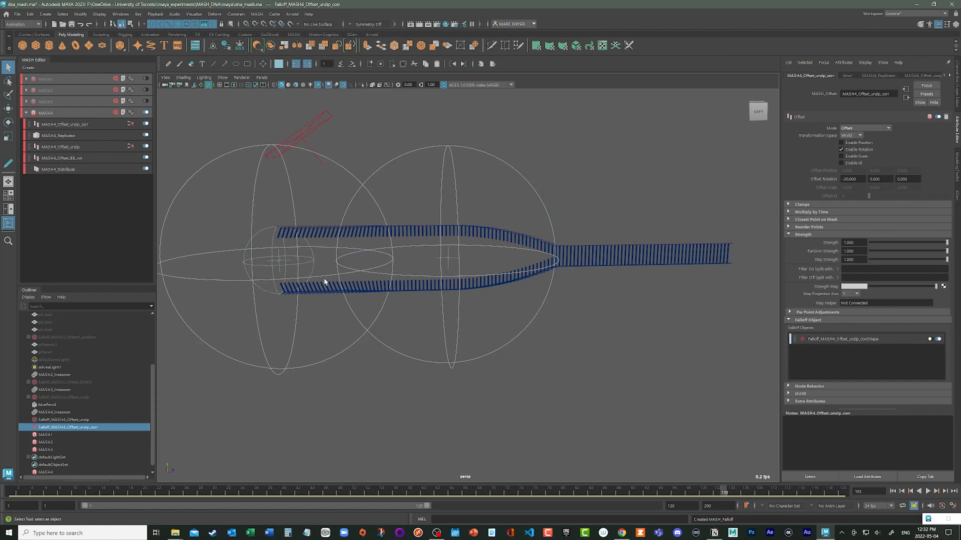
pyautogui.press('w')
pyautogui.moveTo(308, 259); pyautogui.dragTo(504, 280)
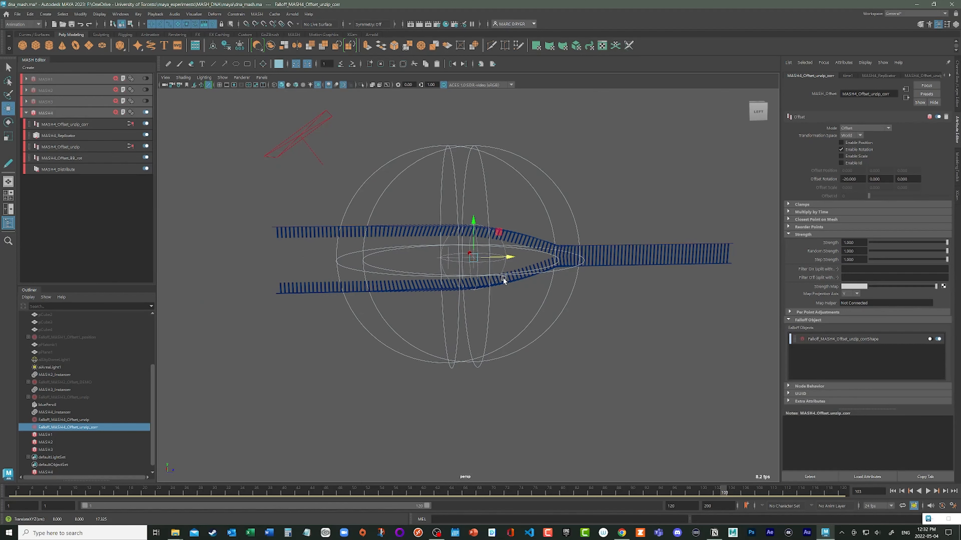
# - Set the correction falloff's Scale X, Y and Z to 5
pyautogui.press('r')
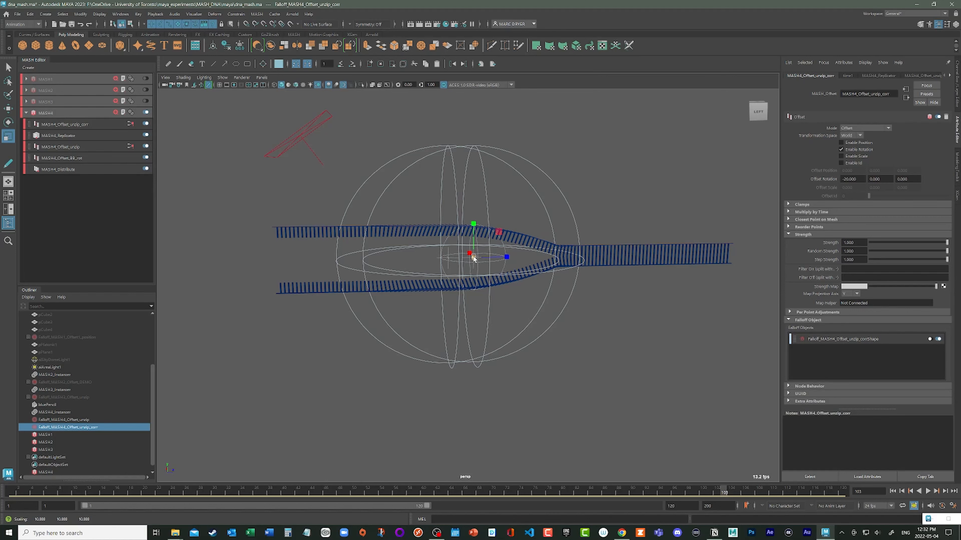
pyautogui.click(955, 95)
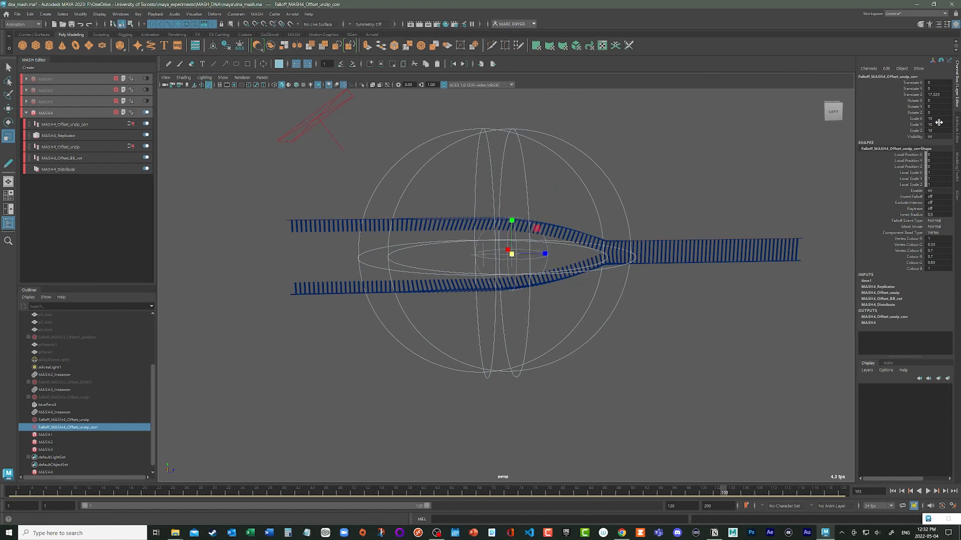
pyautogui.moveTo(934, 118); pyautogui.dragTo(934, 131)
pyautogui.write('5')
pyautogui.press('Return')
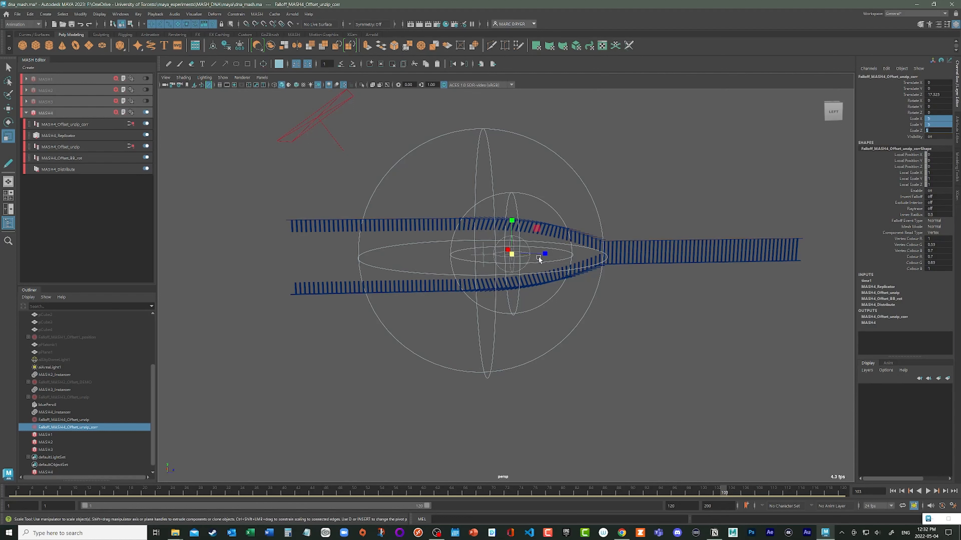
# - Move the correction falloff onto the fork at about Translate Y 0.2 and Z 20.8, and parent it to the larger unzip falloff
pyautogui.write('ww')
pyautogui.click(611, 192)
pyautogui.click(540, 204)
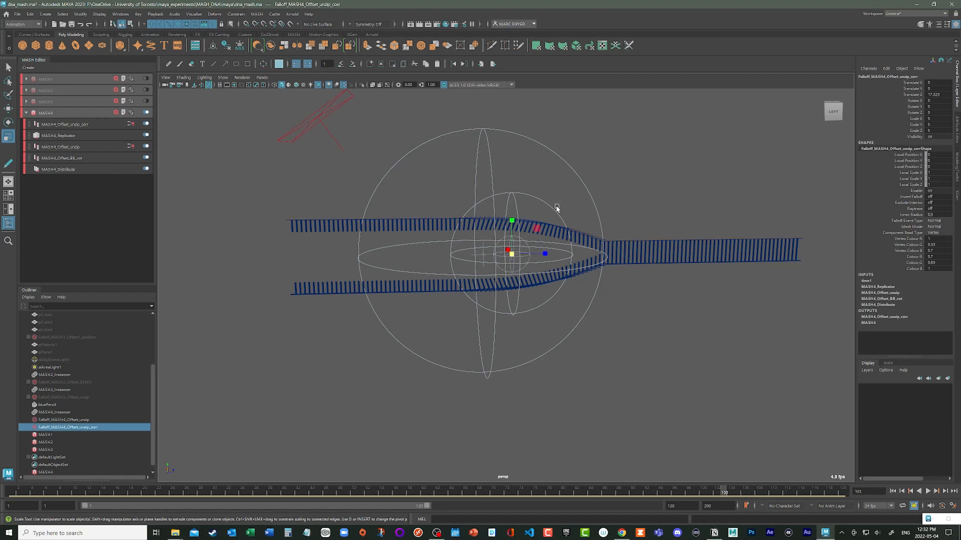
pyautogui.press('w')
pyautogui.moveTo(546, 253); pyautogui.dragTo(578, 259)
pyautogui.keyDown('alt'); pyautogui.moveTo(526, 286); pyautogui.dragTo(564, 294, button='right'); pyautogui.keyUp('alt')
pyautogui.keyDown('alt'); pyautogui.moveTo(571, 295); pyautogui.dragTo(500, 305, button='middle'); pyautogui.keyUp('alt')
pyautogui.keyDown('alt'); pyautogui.moveTo(522, 305); pyautogui.dragTo(666, 297, button='right'); pyautogui.keyUp('alt')
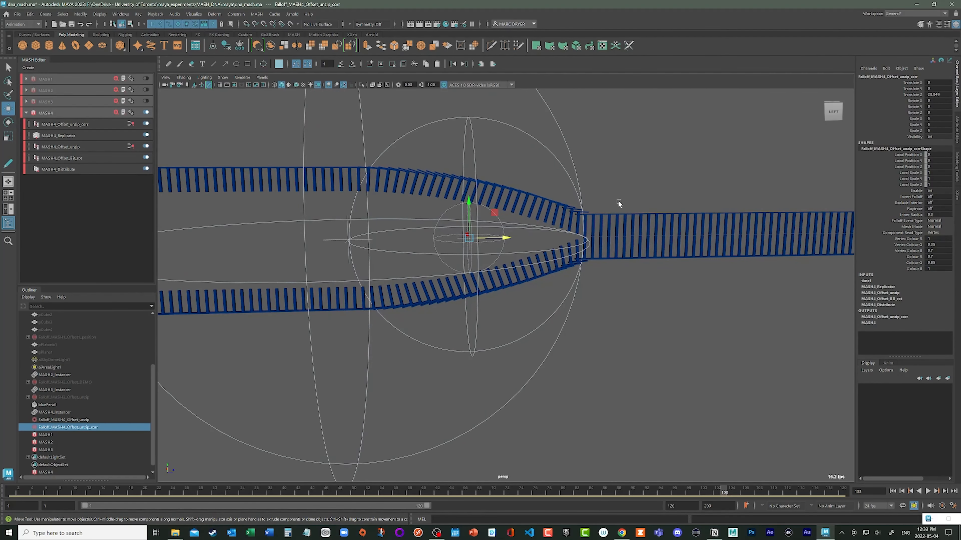
pyautogui.moveTo(495, 215); pyautogui.dragTo(485, 257)
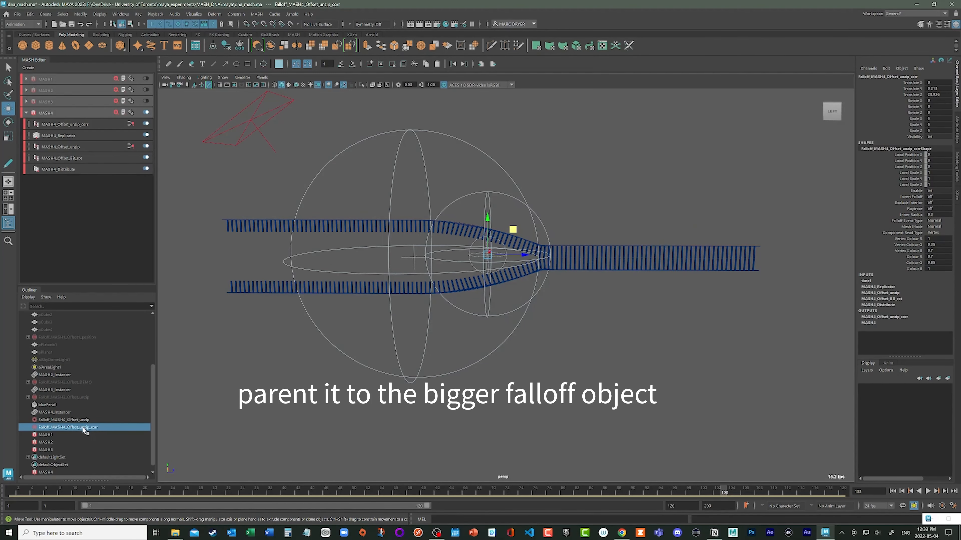
pyautogui.moveTo(83, 432); pyautogui.dragTo(71, 420, button='middle')
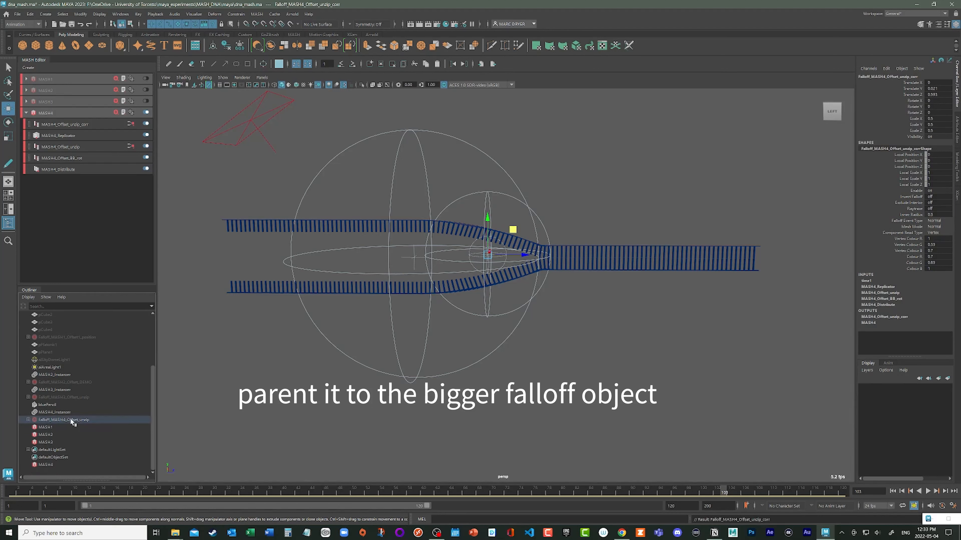
pyautogui.click(55, 420)
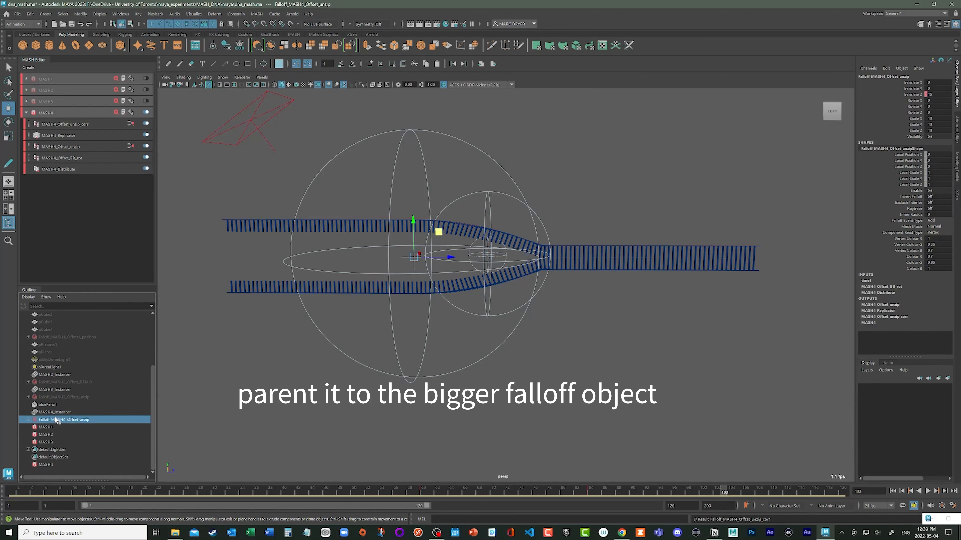
# - Play the animation from the first frame, examine the corrected base pairs at the fork, and save the scene
pyautogui.click(893, 492)
pyautogui.keyDown('alt'); pyautogui.moveTo(662, 339); pyautogui.dragTo(596, 315, button='right'); pyautogui.keyUp('alt')
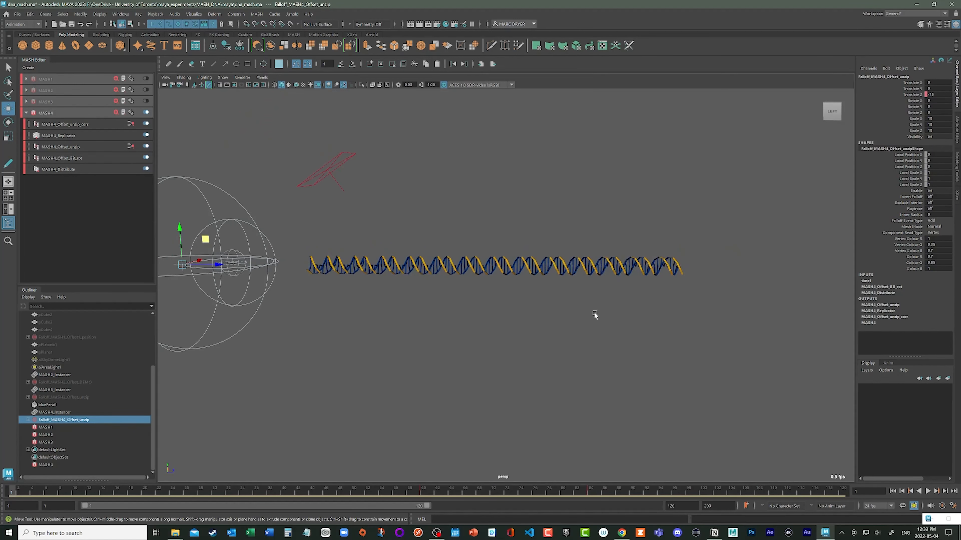
pyautogui.keyDown('alt'); pyautogui.moveTo(596, 315); pyautogui.dragTo(616, 331); pyautogui.keyUp('alt')
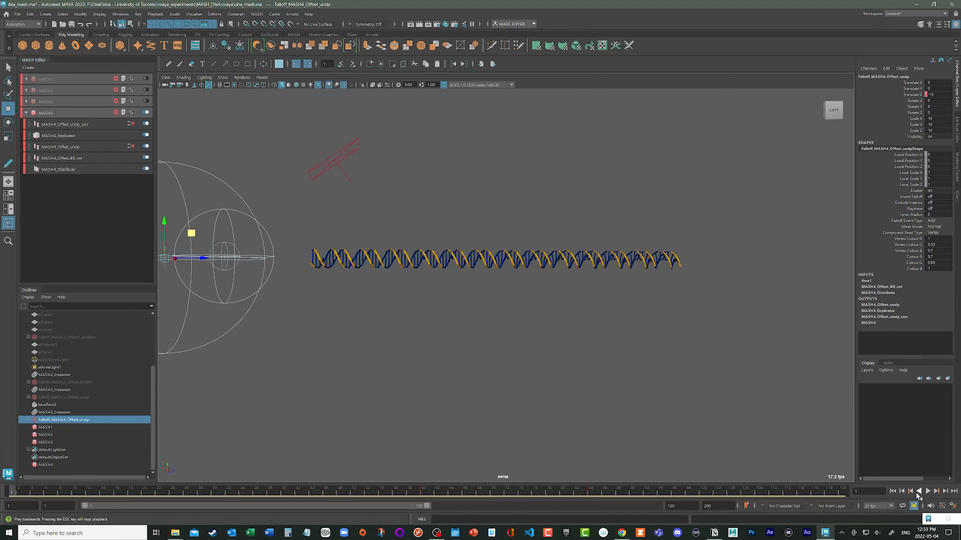
pyautogui.click(928, 491)
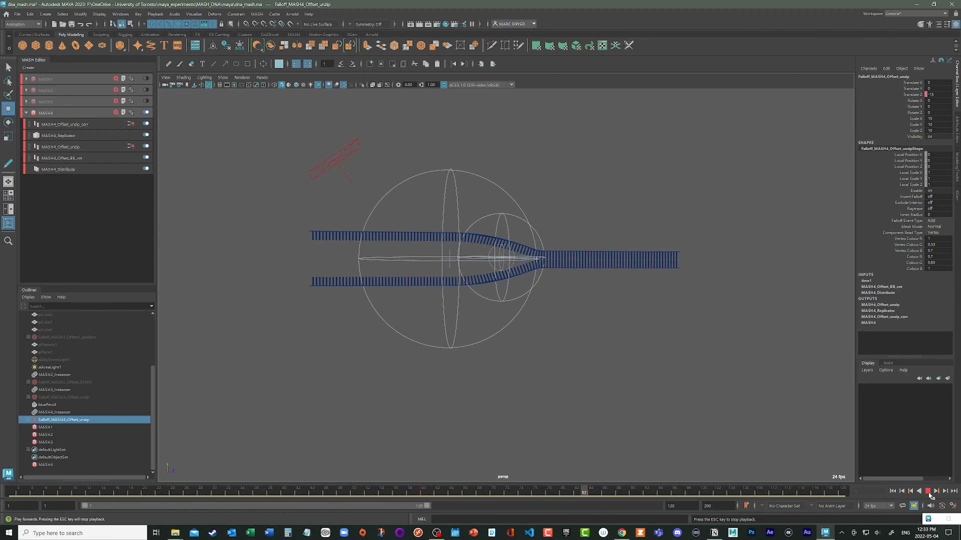
pyautogui.click(927, 491)
pyautogui.scroll(3, 740, 327)
pyautogui.keyDown('alt'); pyautogui.moveTo(741, 327); pyautogui.dragTo(606, 322); pyautogui.keyUp('alt')
pyautogui.keyDown('alt'); pyautogui.moveTo(606, 322); pyautogui.dragTo(730, 337, button='right'); pyautogui.keyUp('alt')
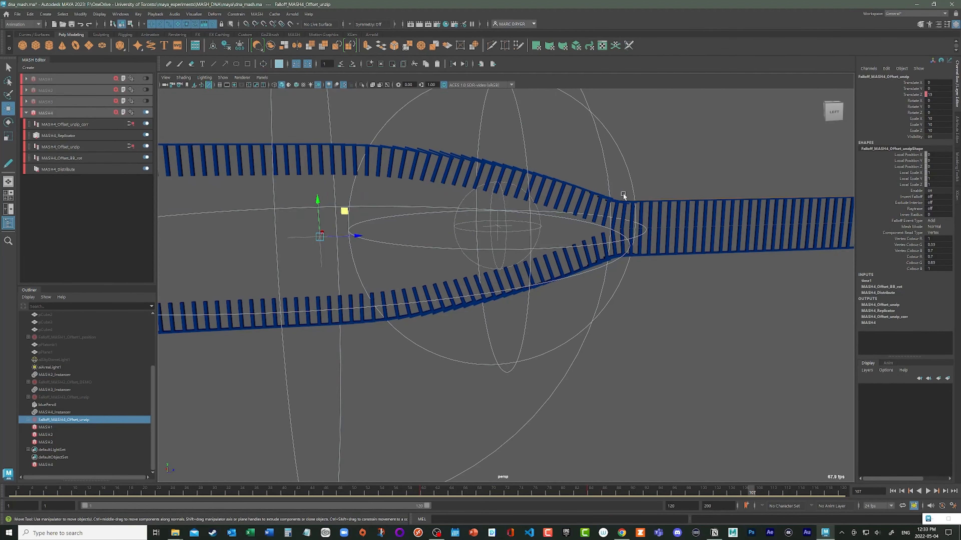
pyautogui.keyDown('alt'); pyautogui.moveTo(664, 338); pyautogui.dragTo(401, 305, button='right'); pyautogui.keyUp('alt')
pyautogui.keyDown('alt'); pyautogui.moveTo(401, 305); pyautogui.dragTo(435, 316); pyautogui.keyUp('alt')
pyautogui.hotkey('ctrl', 's')
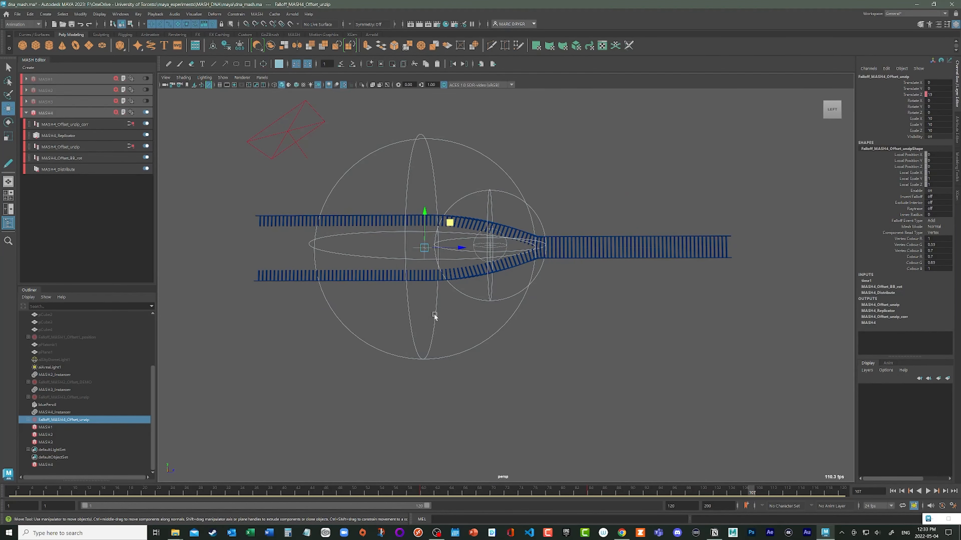
# - Add a Spring node to the MASH4 network and return to the first frame
pyautogui.click(59, 126)
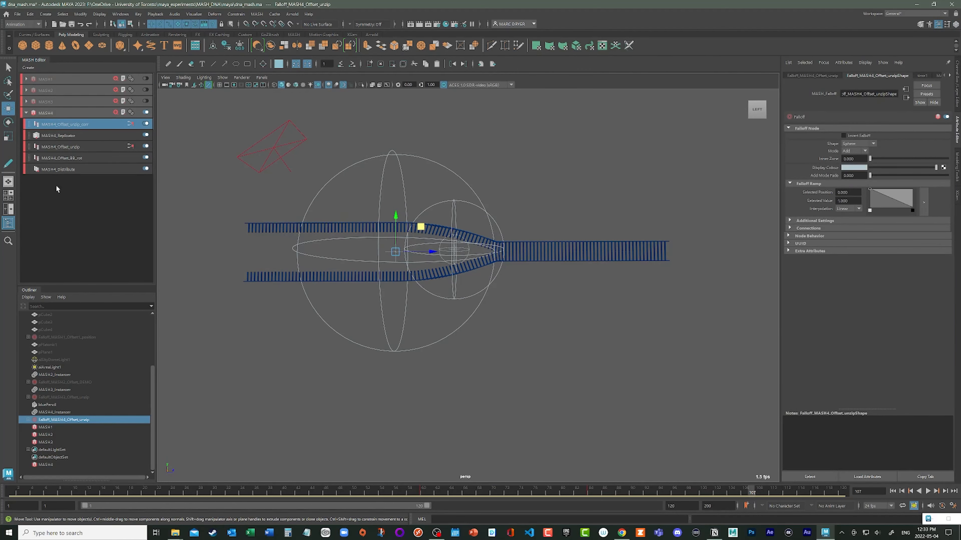
pyautogui.click(115, 113)
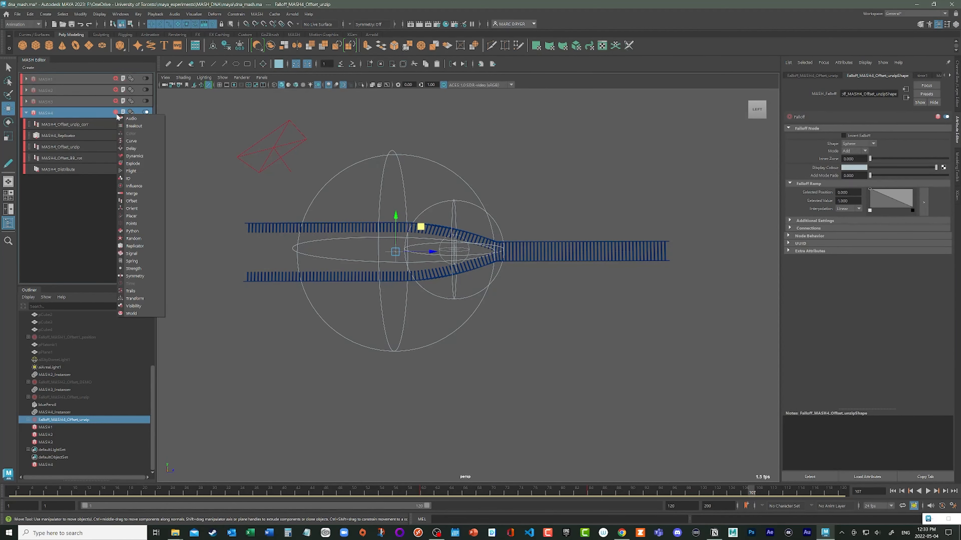
pyautogui.click(132, 261)
pyautogui.keyDown('alt'); pyautogui.moveTo(492, 359); pyautogui.dragTo(554, 342, button='right'); pyautogui.keyUp('alt')
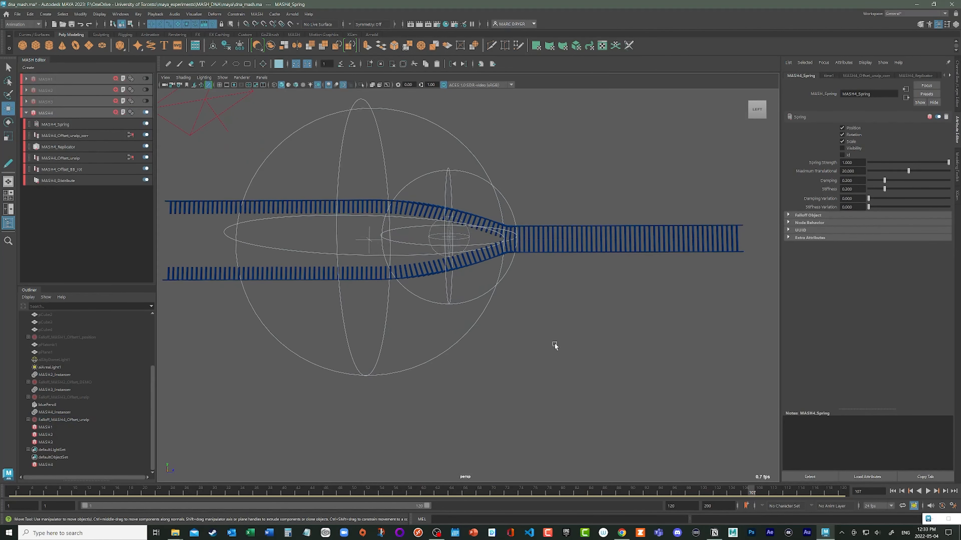
pyautogui.keyDown('alt'); pyautogui.moveTo(554, 342); pyautogui.dragTo(593, 338, button='middle'); pyautogui.keyUp('alt')
pyautogui.click(893, 492)
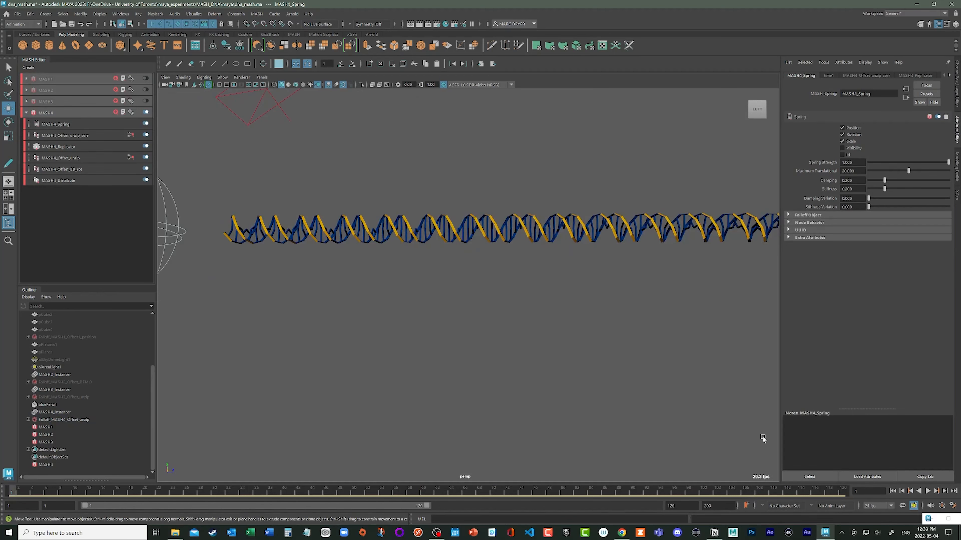
# - Limit the MASH4 Spring node to Position only, with Rotation and Scale off, and play the animation from the first frame to check the motion
pyautogui.moveTo(521, 360)
pyautogui.keyDown('alt'); pyautogui.mouseDown()
pyautogui.moveTo(538, 364)
pyautogui.moveTo(526, 364)
pyautogui.mouseUp(); pyautogui.keyUp('alt')
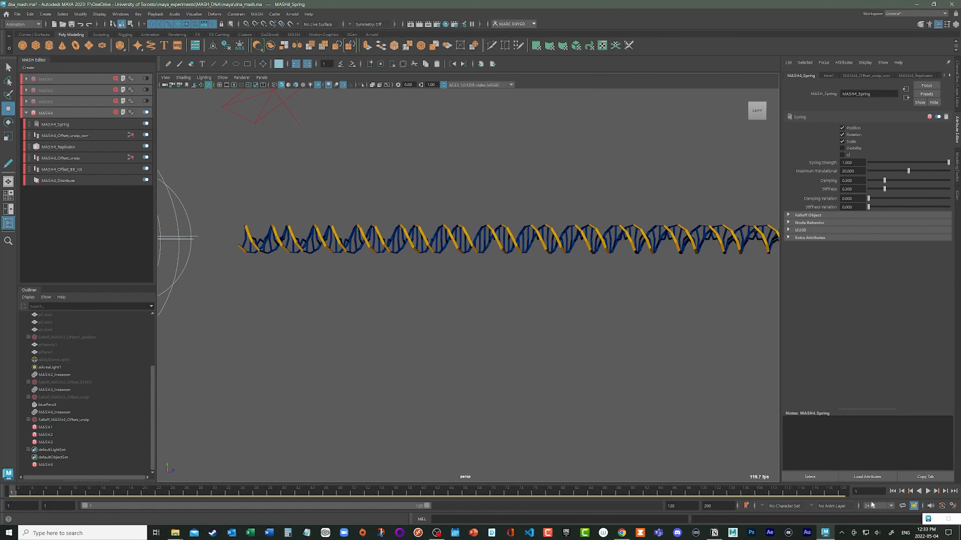
pyautogui.click(927, 491)
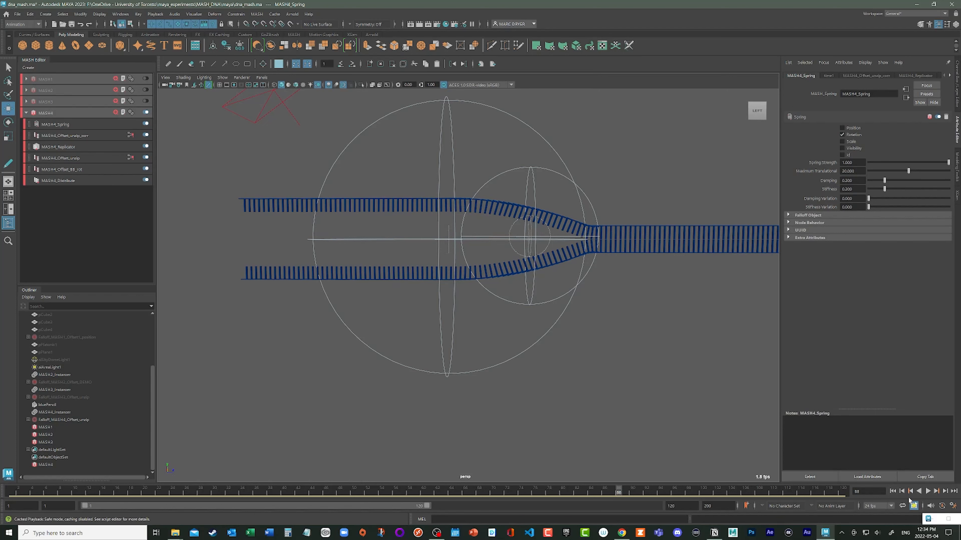
pyautogui.click(853, 134)
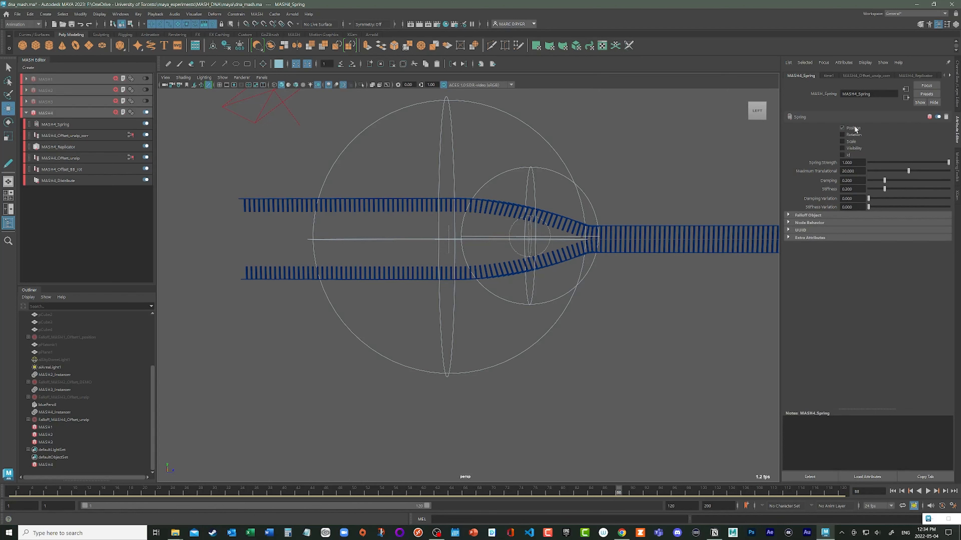
pyautogui.click(853, 128)
pyautogui.click(892, 491)
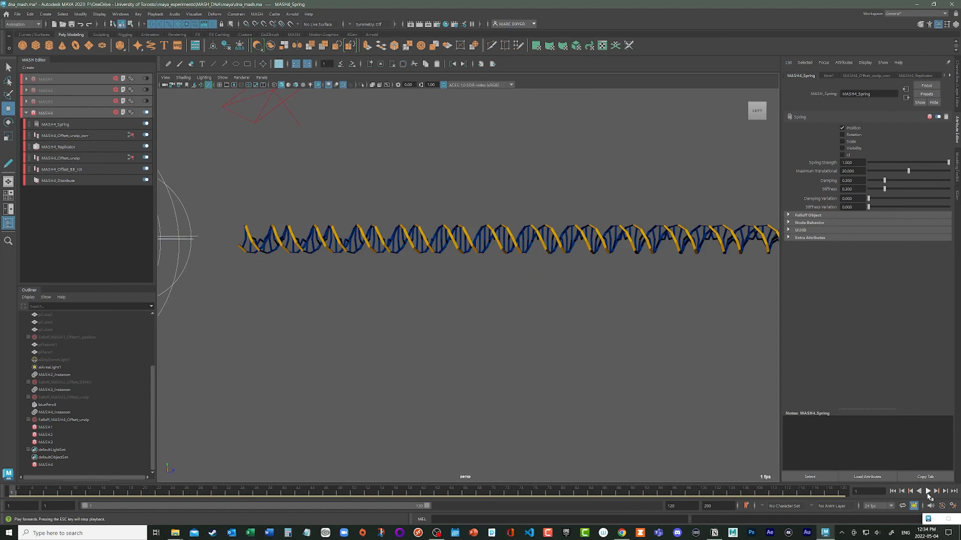
pyautogui.click(928, 491)
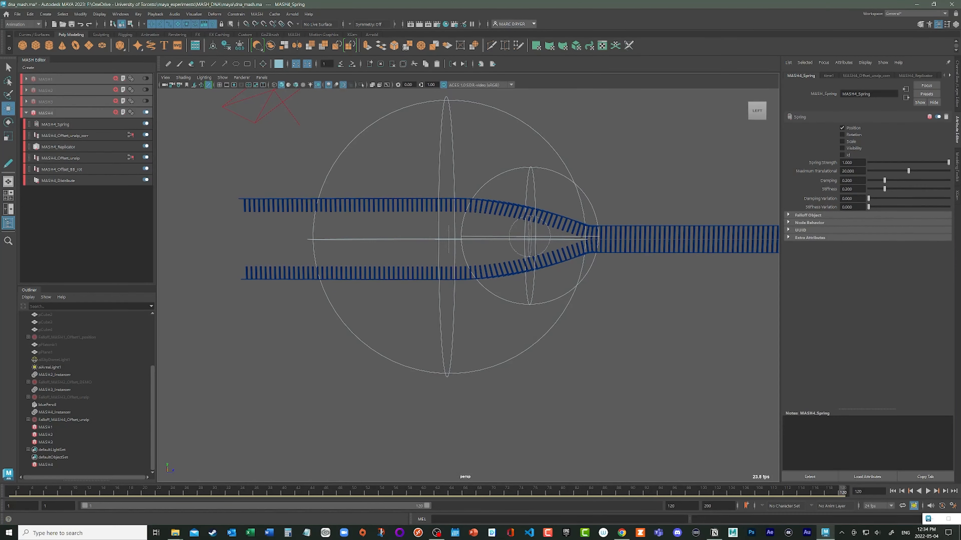
# - Set the MASH4 Spring node's Damping to 0.1
pyautogui.click(853, 162)
pyautogui.press('Tab')
pyautogui.moveTo(878, 181); pyautogui.dragTo(877, 181)
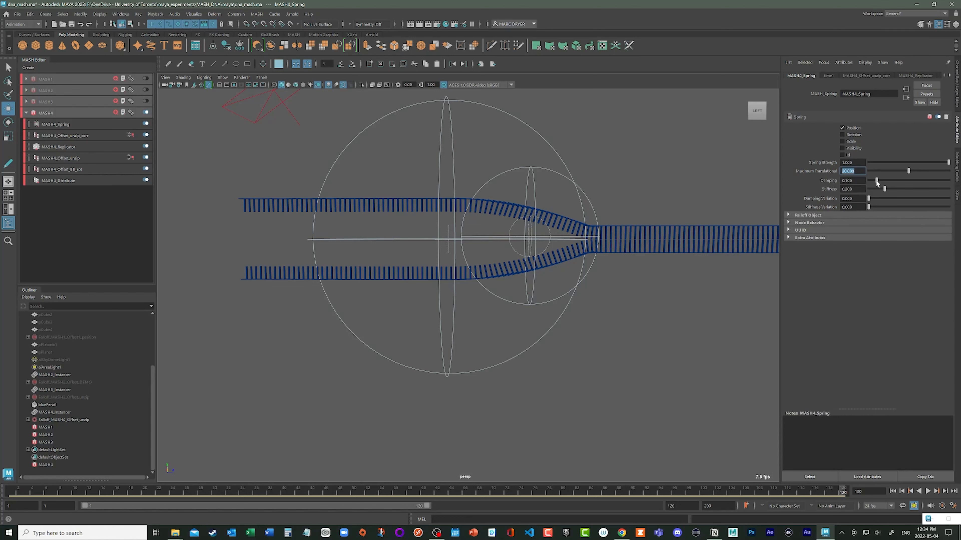